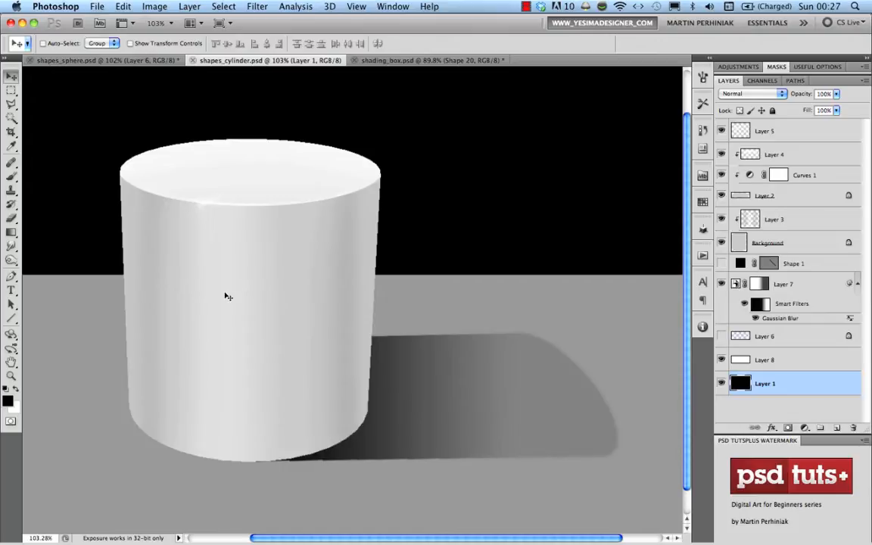
# Switch to the shading_box.psd document and bring up the New document dialog
pyautogui.hotkey('ctrl', 'Tab')
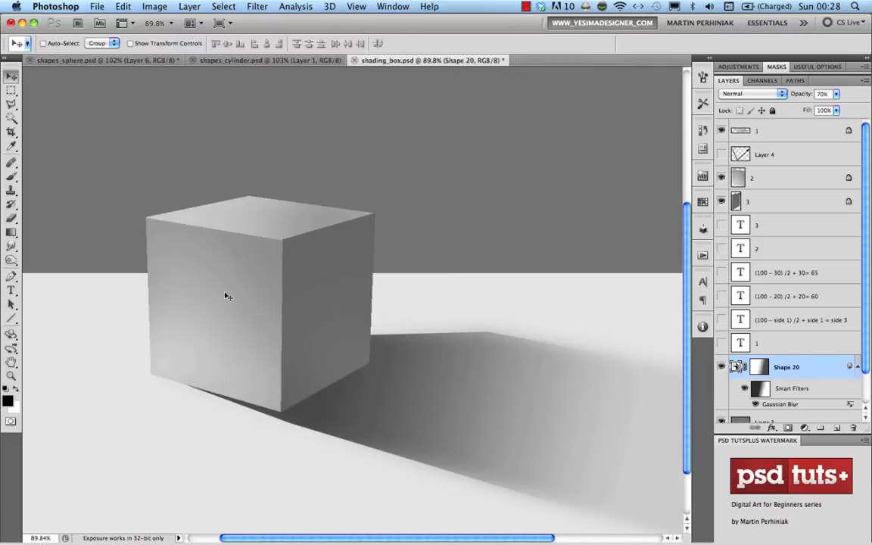
pyautogui.press('super+n')
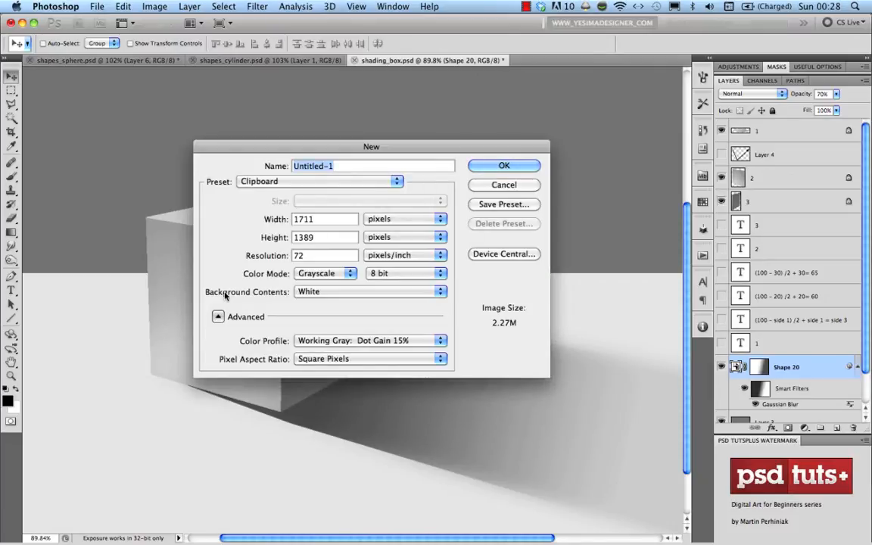
# Create the blank Untitled-1 document and convert its layer into a 3D Cylinder
pyautogui.press('Return')
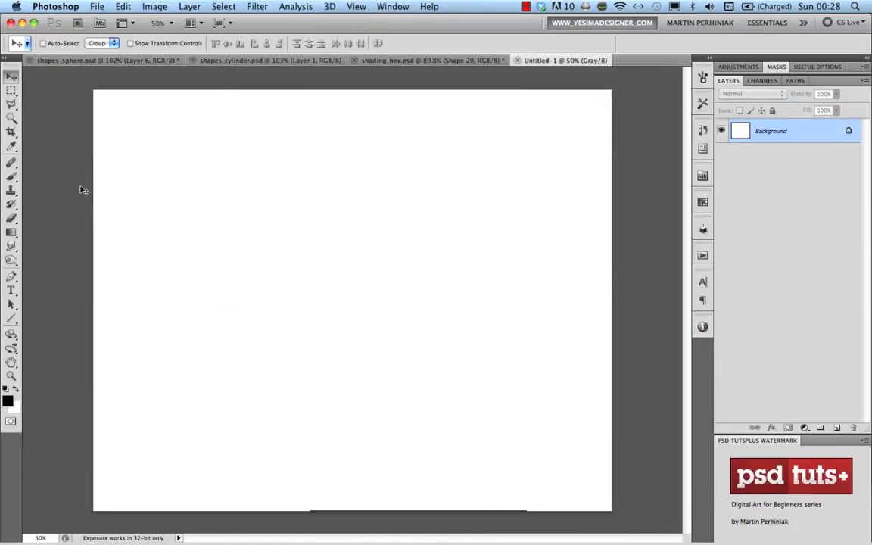
pyautogui.click(330, 7)
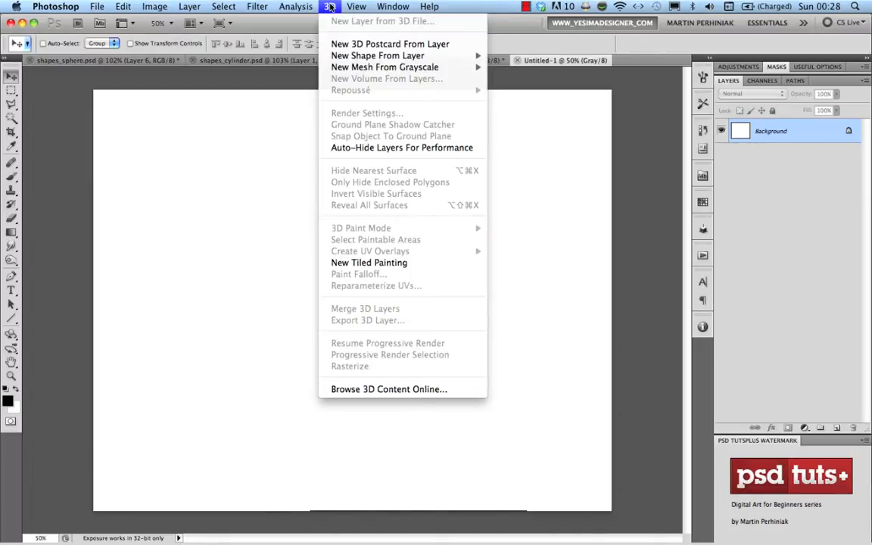
pyautogui.moveTo(364, 58)
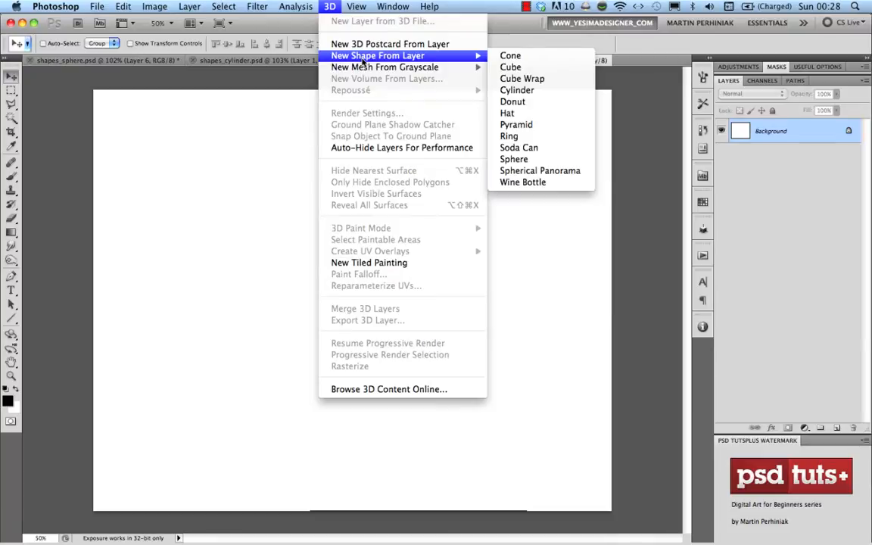
pyautogui.click(509, 91)
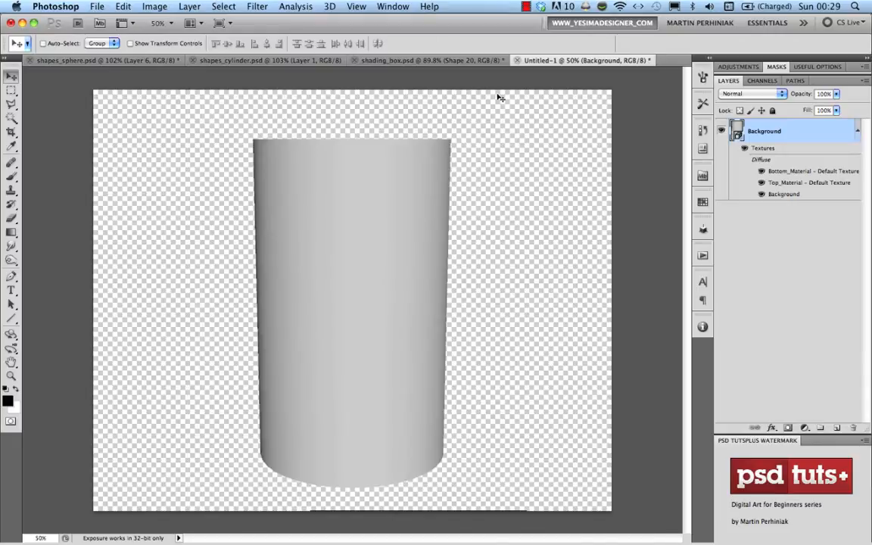
# Tilt the cylinder to show its lavender top, push it back, then Rasterize 3D
pyautogui.click(12, 337)
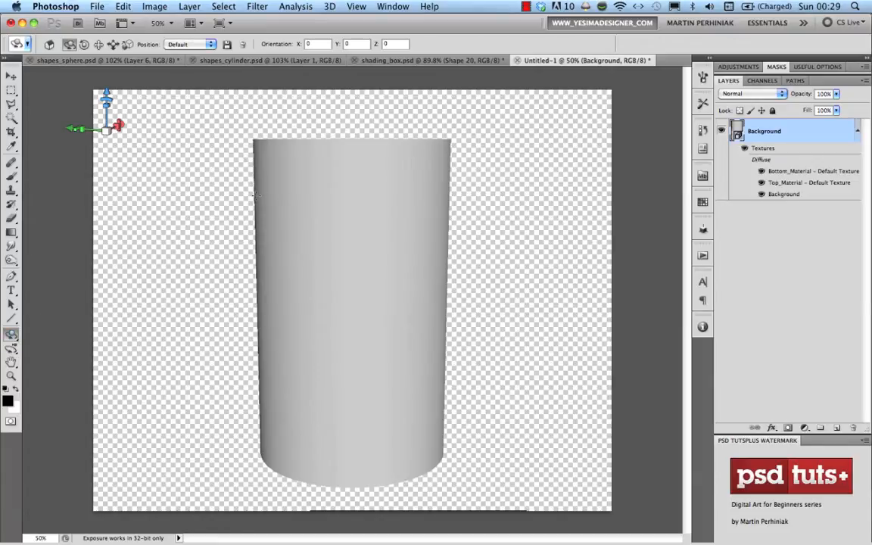
pyautogui.moveTo(255, 195); pyautogui.dragTo(255, 194)
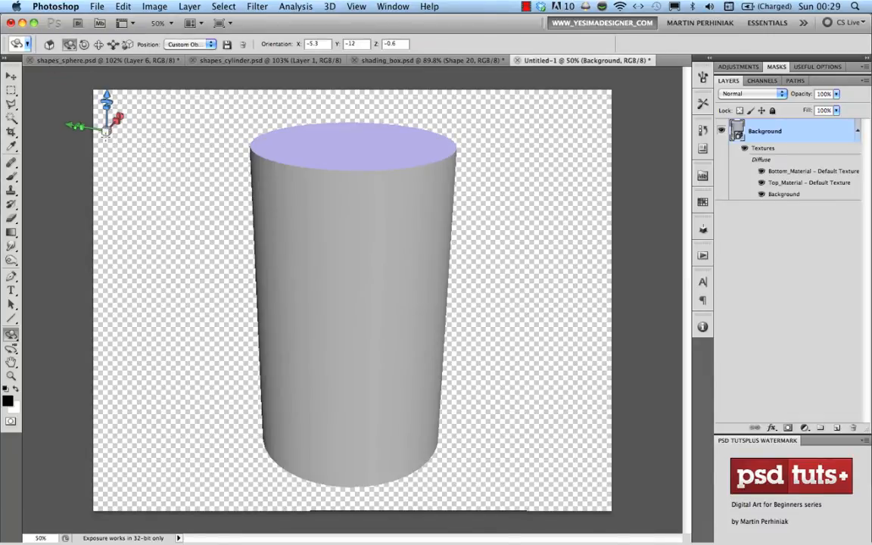
pyautogui.moveTo(105, 131); pyautogui.dragTo(107, 144)
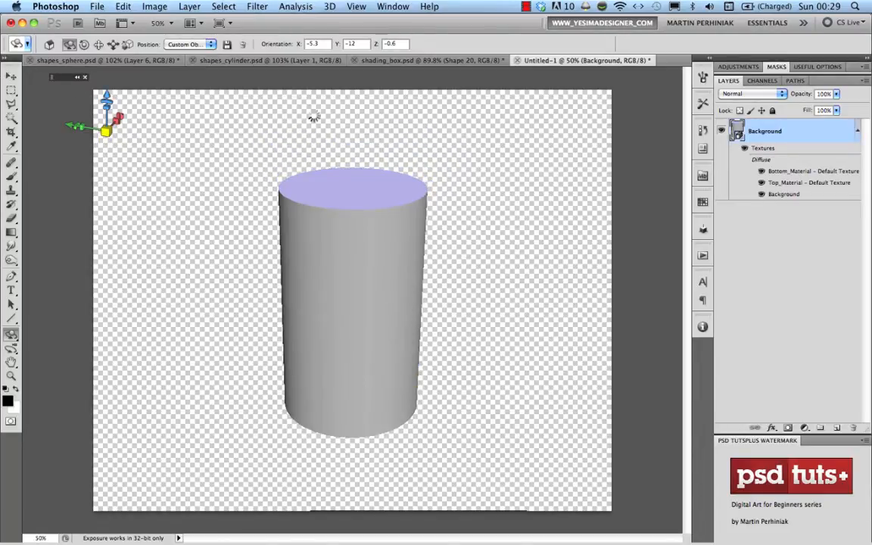
pyautogui.rightClick(786, 136)
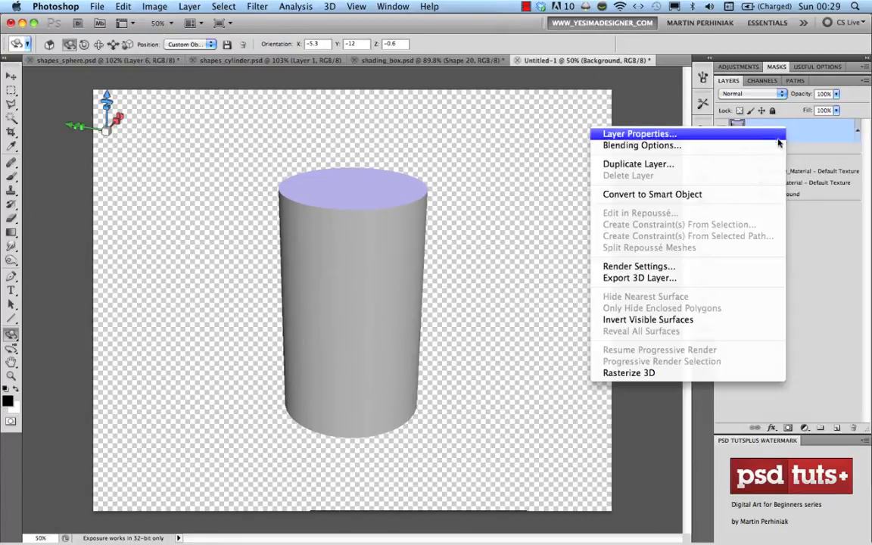
pyautogui.click(636, 372)
# Move the cylinder left and add a black-filled layer beneath it
pyautogui.press('v')
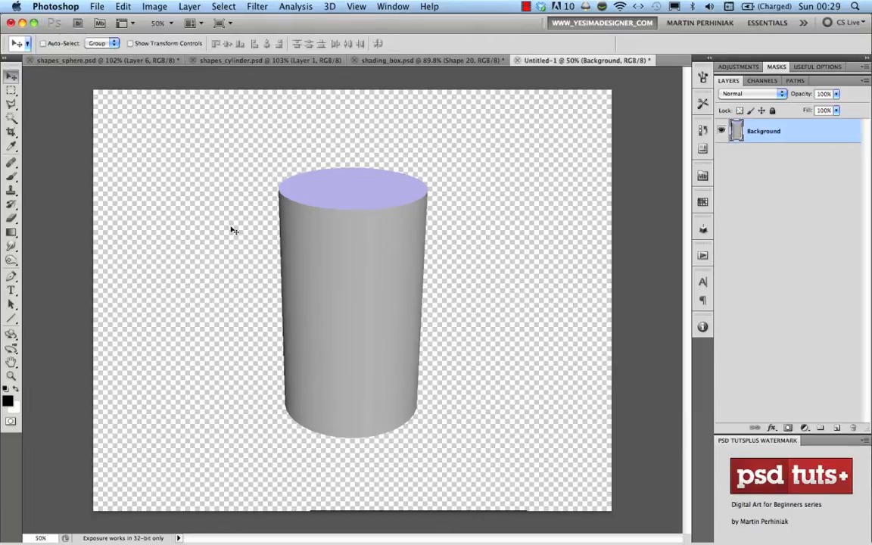
pyautogui.moveTo(322, 243); pyautogui.dragTo(216, 241)
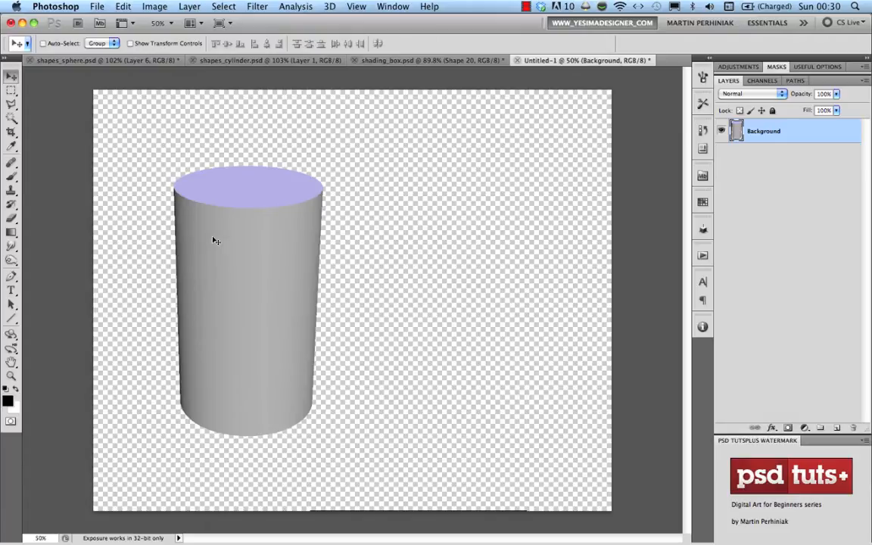
pyautogui.click(330, 6)
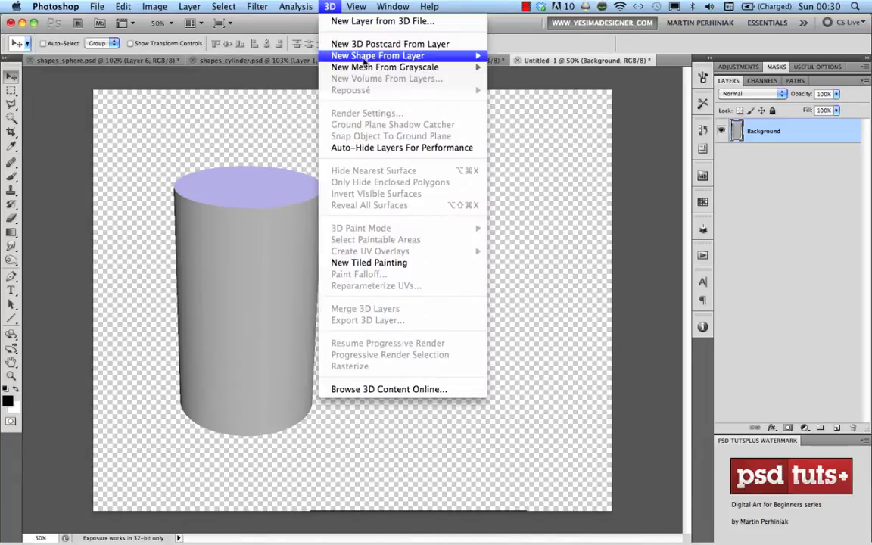
pyautogui.moveTo(366, 59)
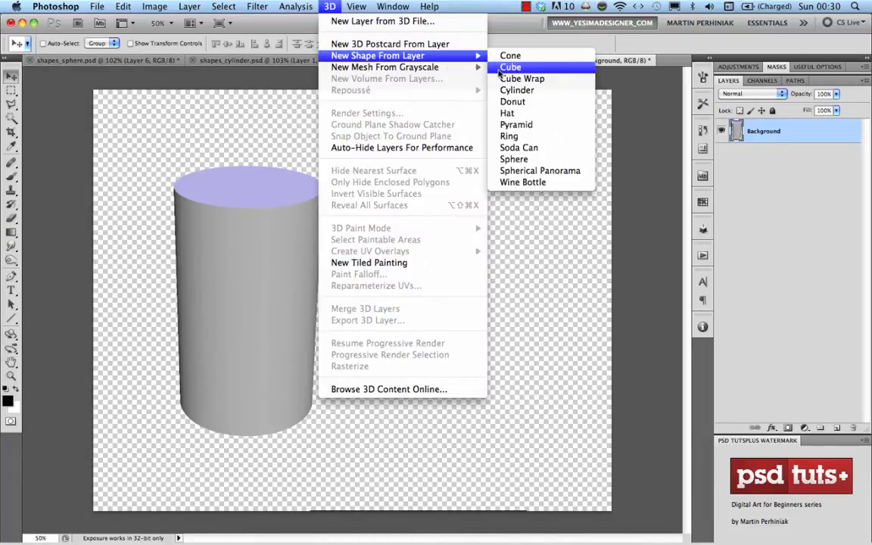
pyautogui.click(680, 188)
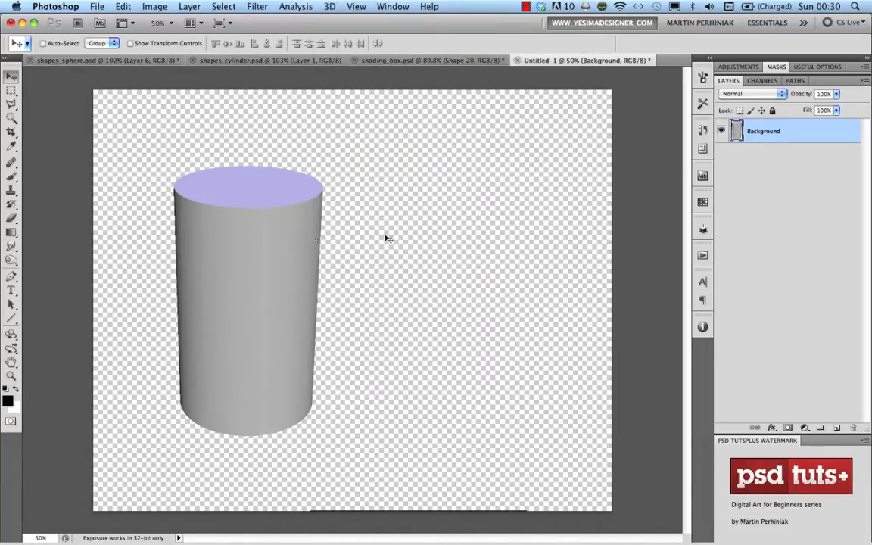
pyautogui.click(837, 429)
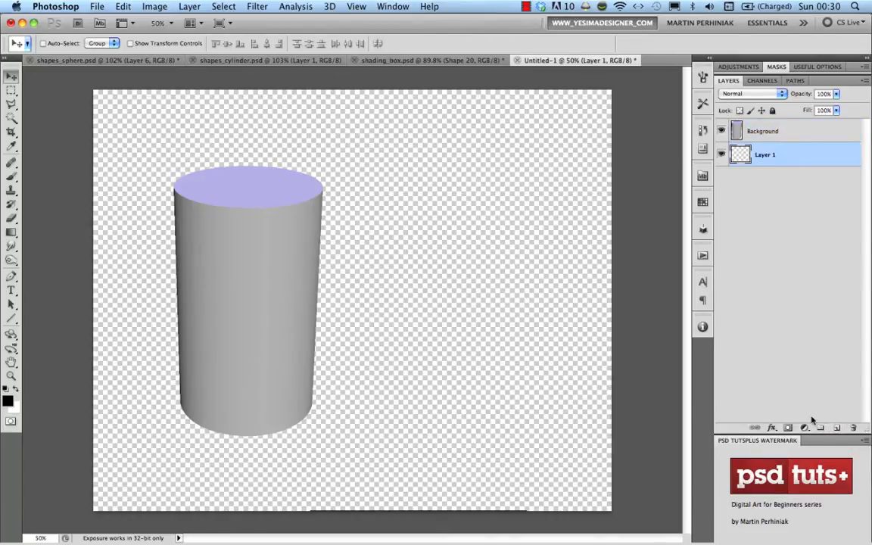
pyautogui.hotkey('alt', 'BackSpace')
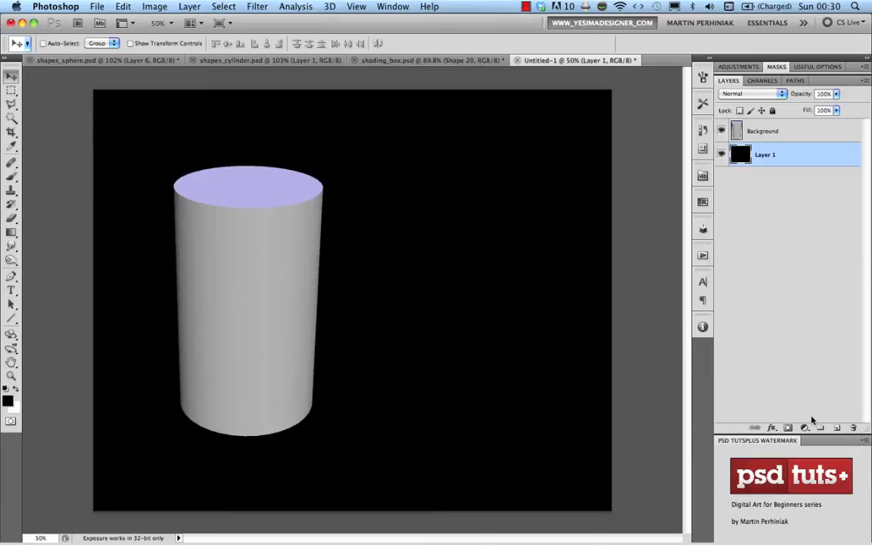
# On a new layer, fill a lower-canvas rectangle with light grey #e5e5e5 as the floor
pyautogui.press('super+alt+shift+n')
pyautogui.press('m')
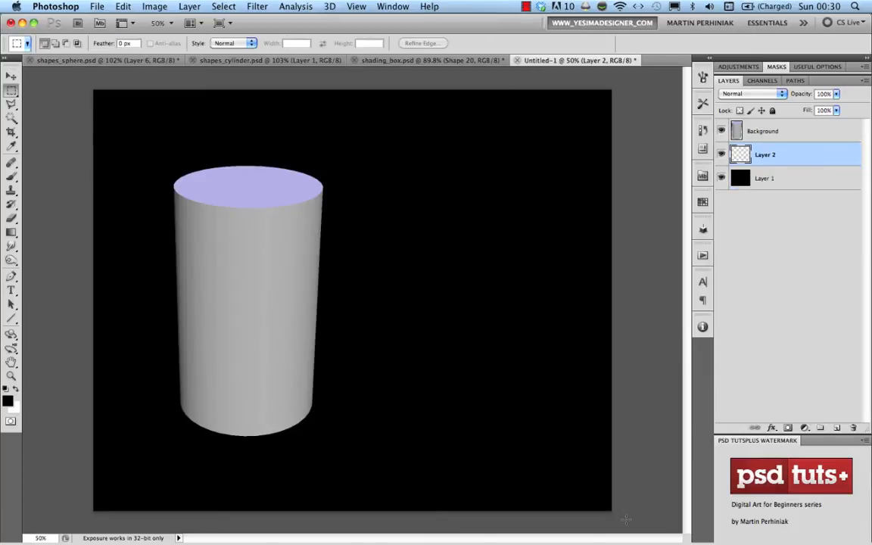
pyautogui.moveTo(625, 520); pyautogui.dragTo(70, 270)
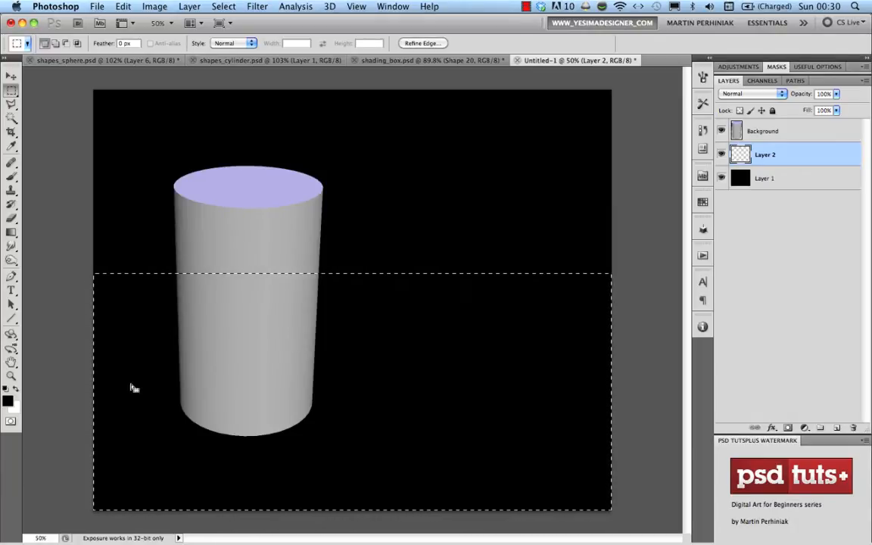
pyautogui.click(12, 406)
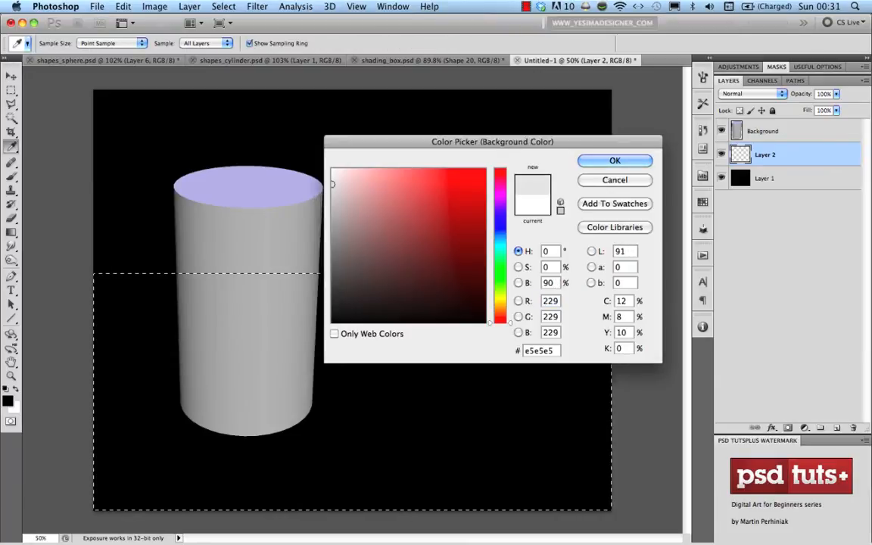
pyautogui.press('Return')
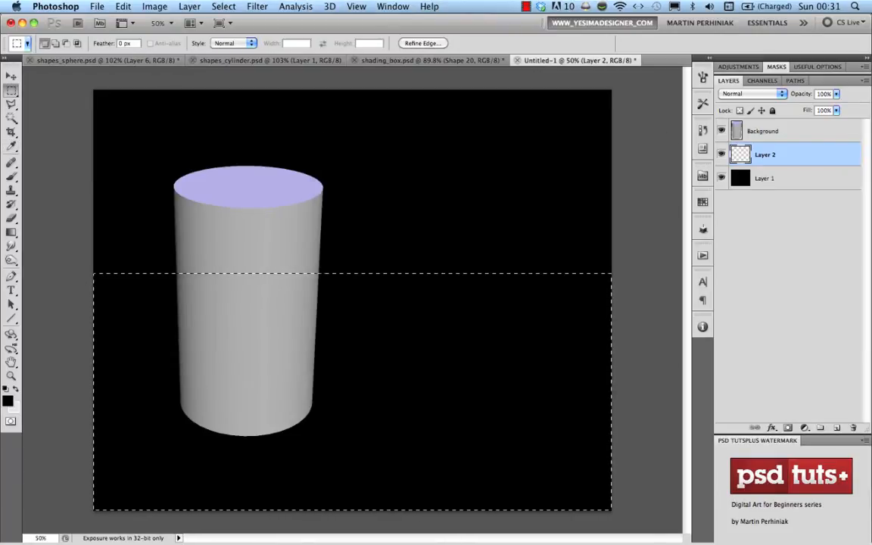
pyautogui.press('super+BackSpace')
pyautogui.press('super+BackSpace')
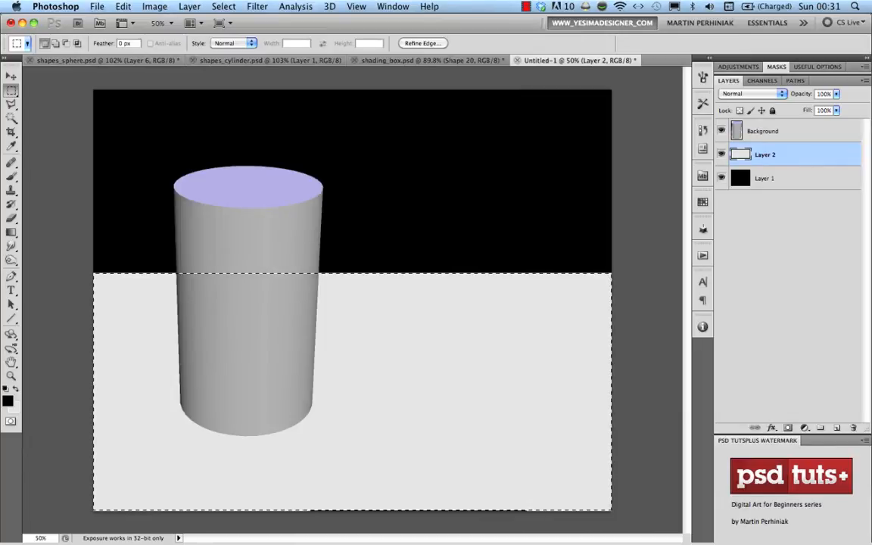
pyautogui.press('super+d')
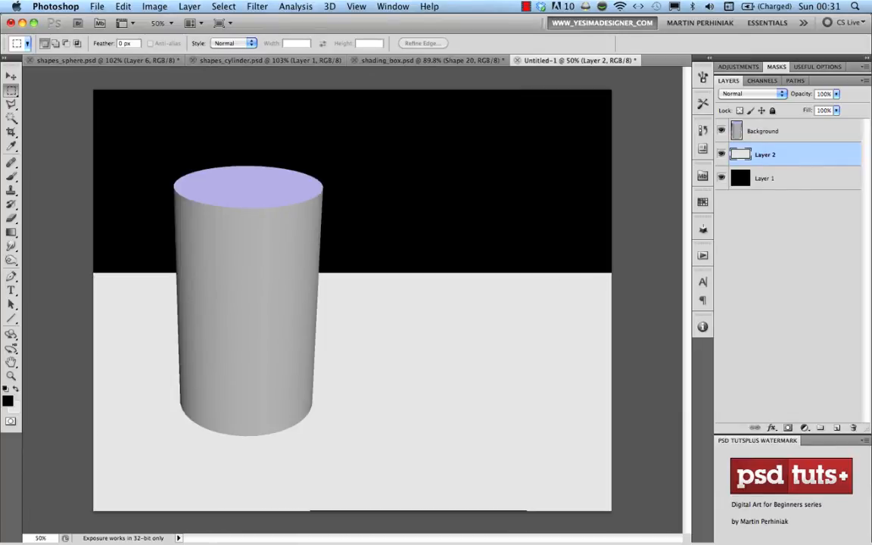
pyautogui.click(766, 135)
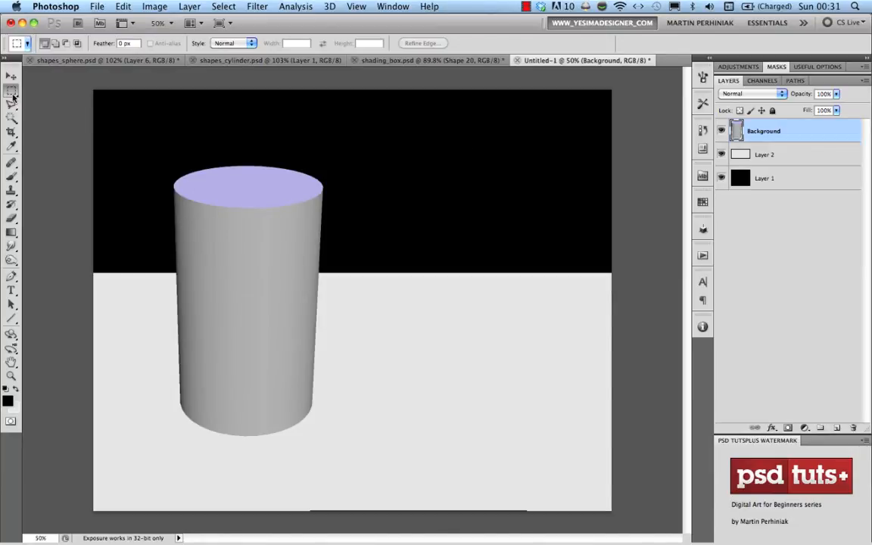
# Select the cylinder's lavender top ellipse and cut it onto its own layer
pyautogui.click(12, 117)
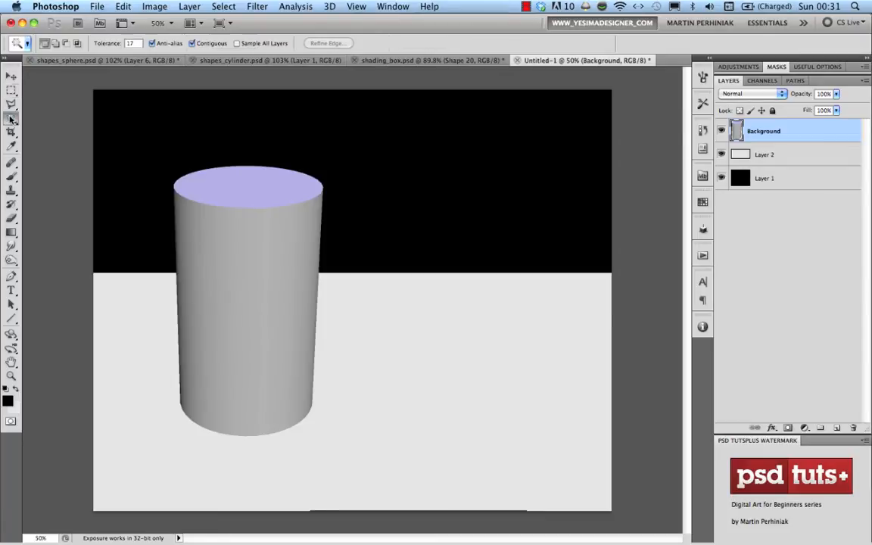
pyautogui.click(227, 180)
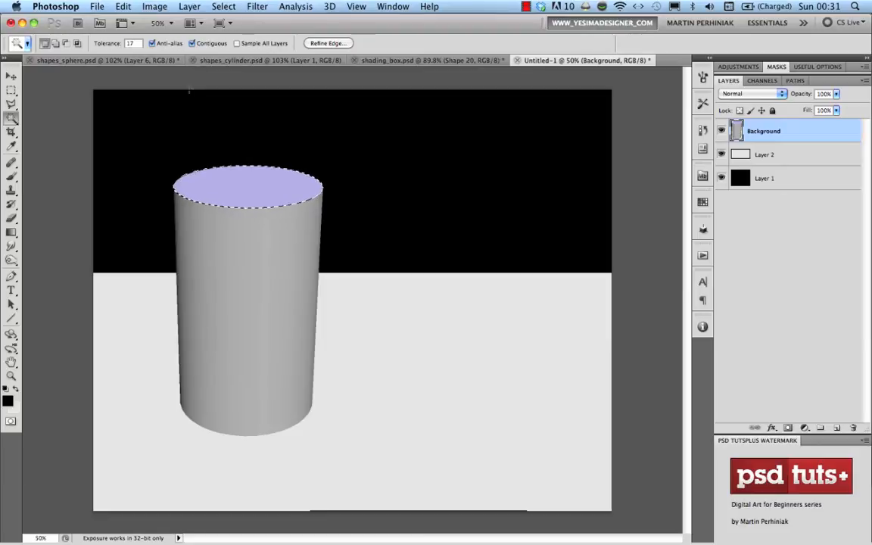
pyautogui.click(191, 6)
pyautogui.moveTo(198, 21)
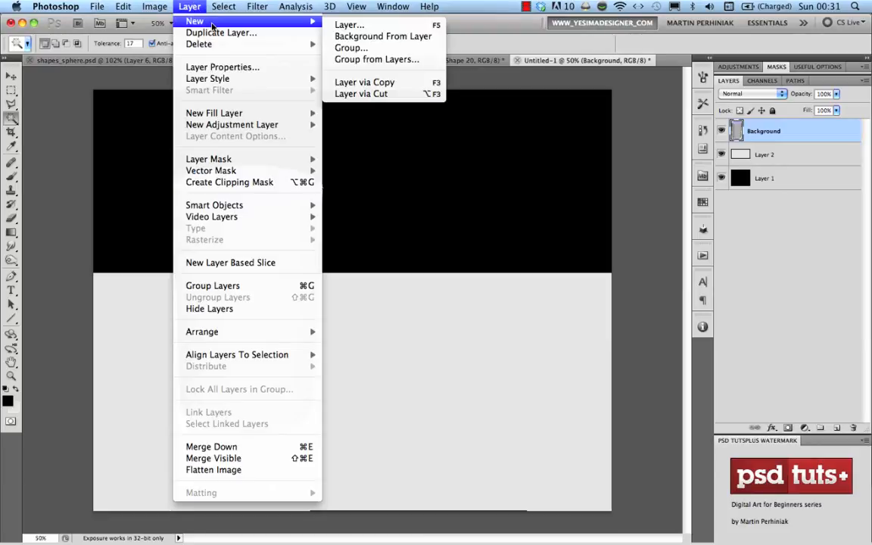
pyautogui.click(402, 95)
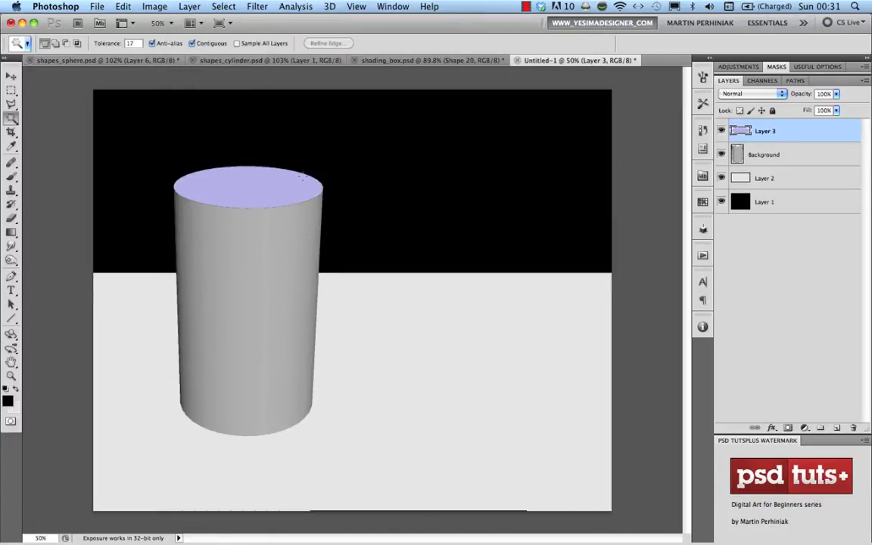
# Rename Layer 3 to 'top' and the Background layer to 'side'
pyautogui.doubleClick(766, 133)
pyautogui.write('top')
pyautogui.press('Return')
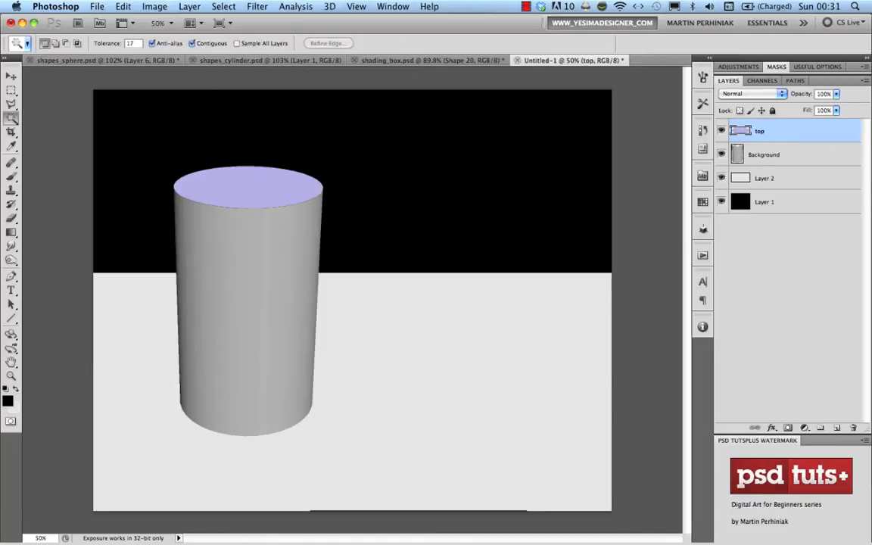
pyautogui.doubleClick(761, 154)
pyautogui.write('side')
pyautogui.press('Return')
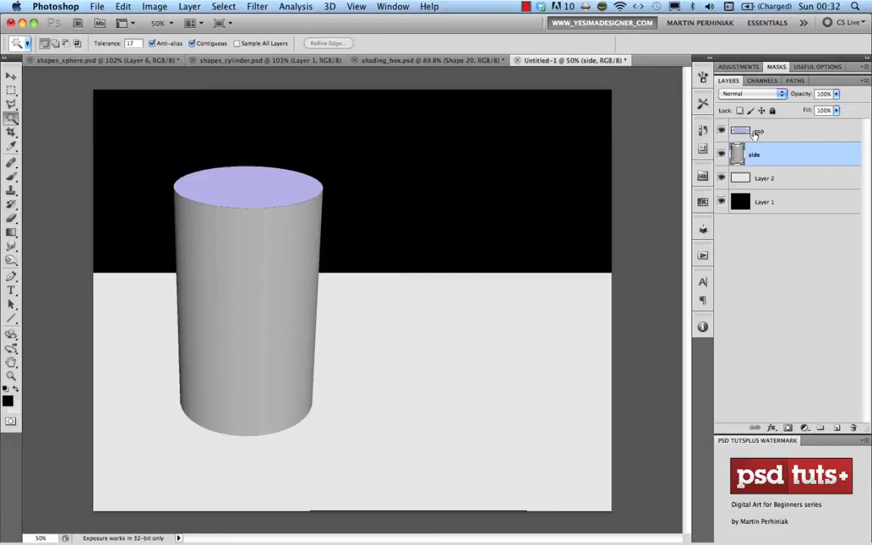
# Lock transparent pixels on both the side and top layers
pyautogui.click(741, 110)
pyautogui.click(757, 128)
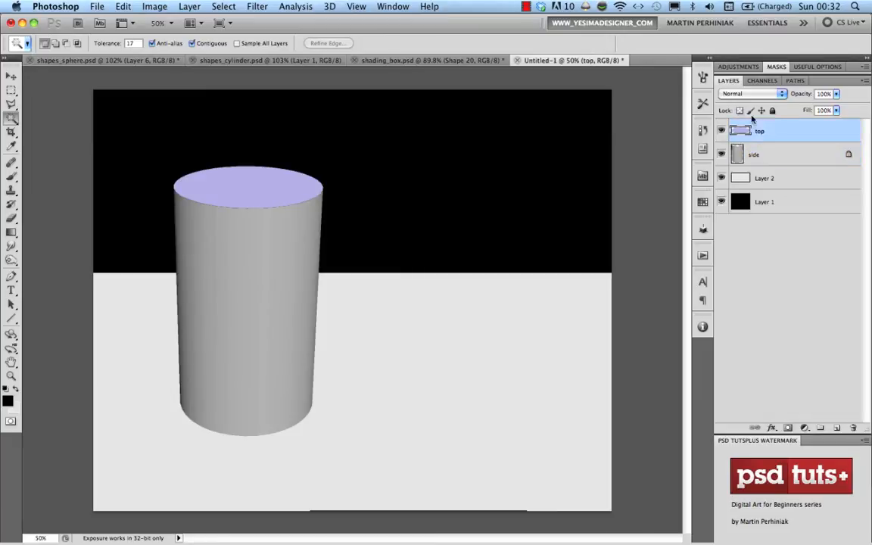
pyautogui.click(741, 110)
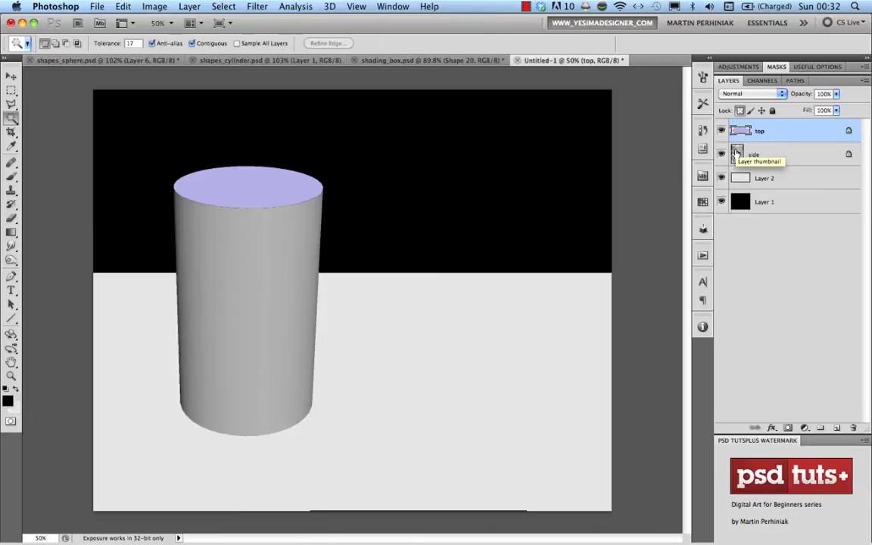
pyautogui.click(792, 159)
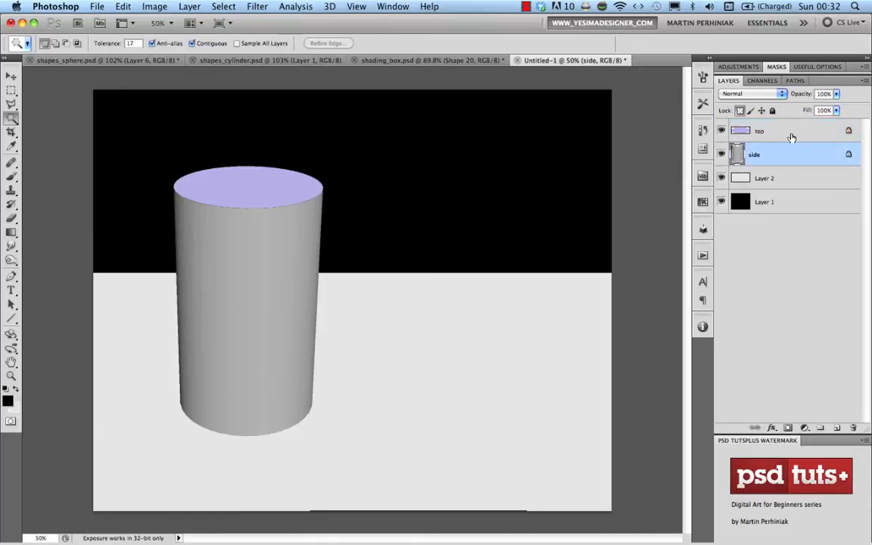
# Fill the cylinder's top ellipse with flat white
pyautogui.click(792, 137)
pyautogui.press('b')
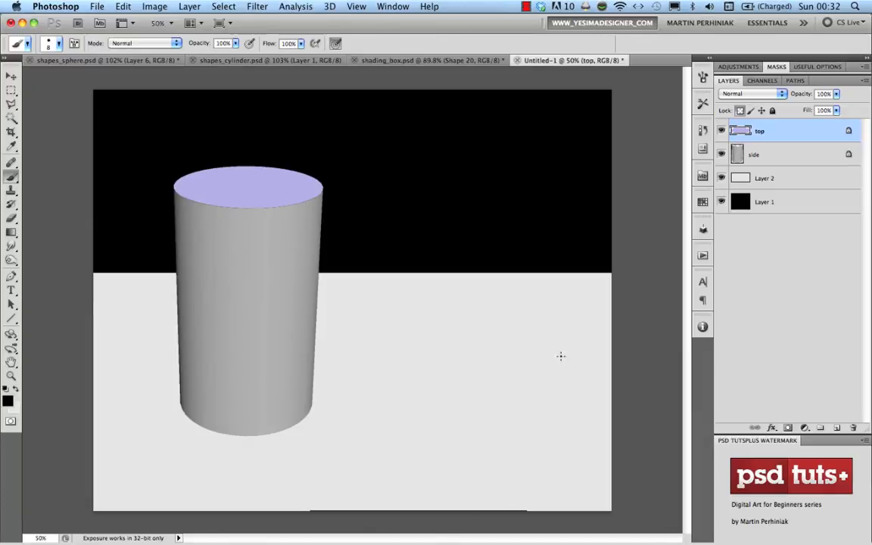
pyautogui.press('super+BackSpace')
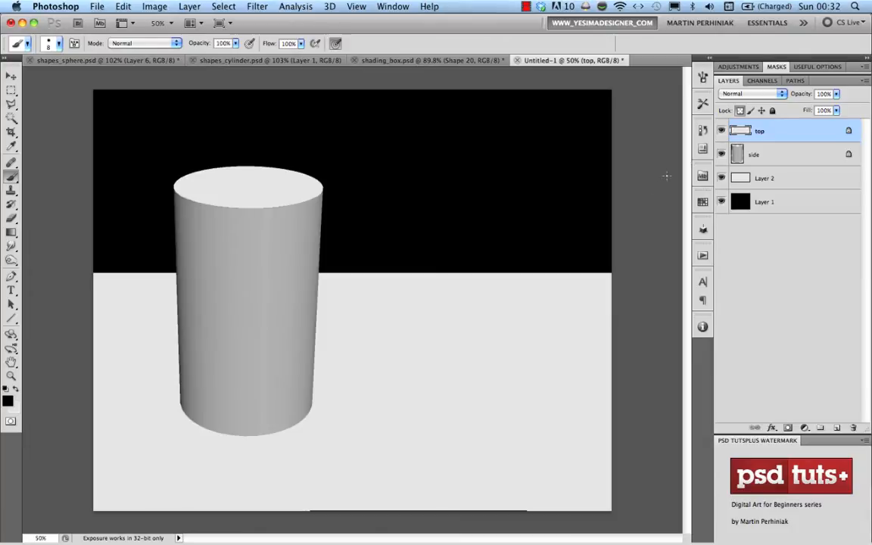
# Fill the side layer with a flat grey of brightness 70
pyautogui.hotkey('alt', '[')
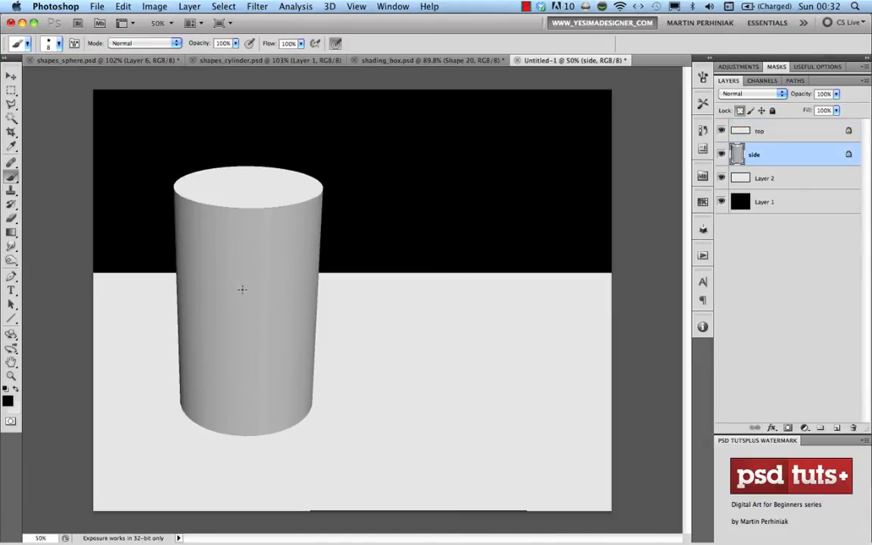
pyautogui.click(9, 403)
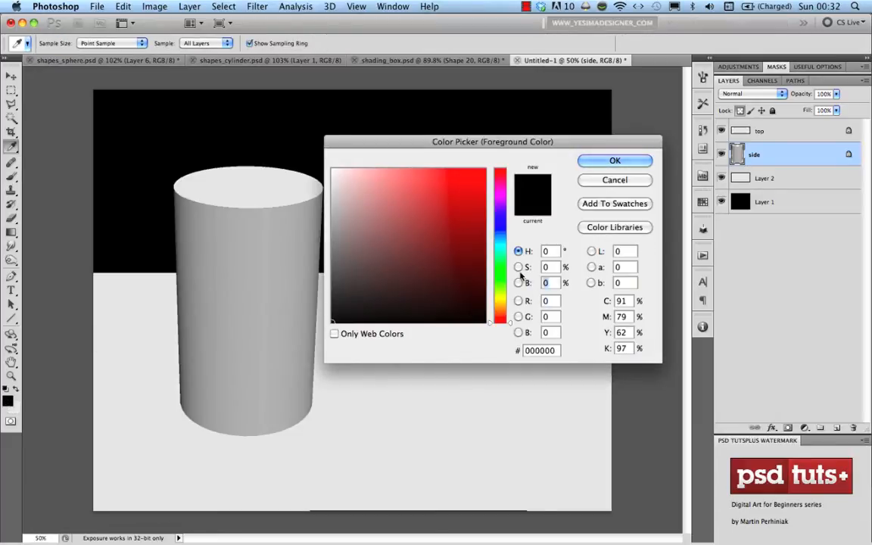
pyautogui.write('70')
pyautogui.press('Return')
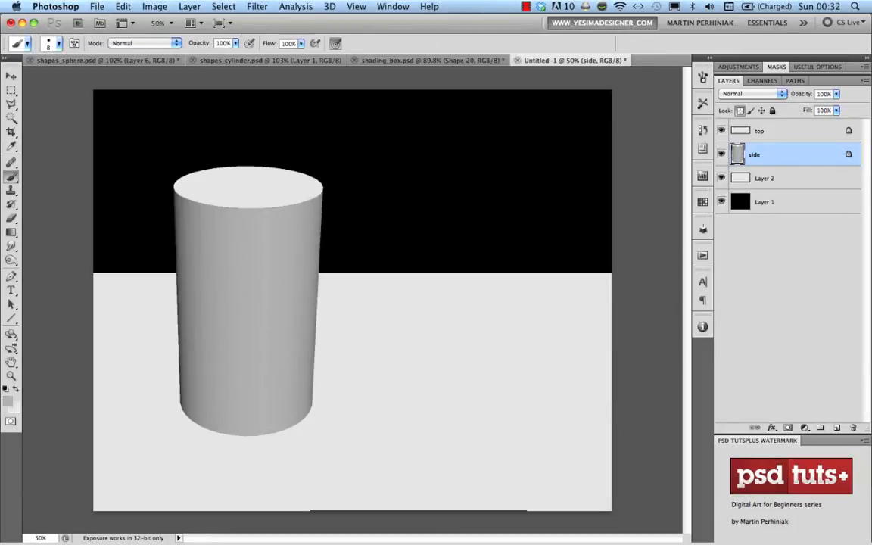
pyautogui.hotkey('alt', 'BackSpace')
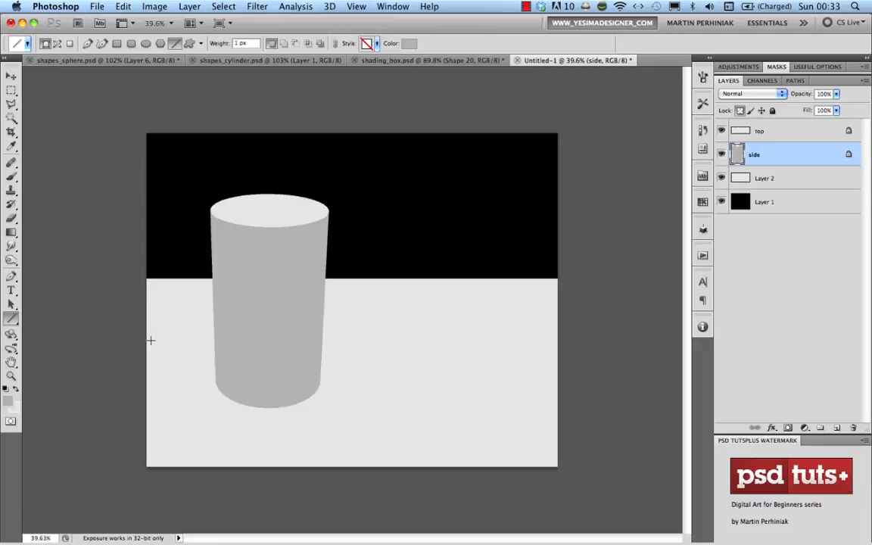
pyautogui.moveTo(291, 229); pyautogui.dragTo(305, 233)
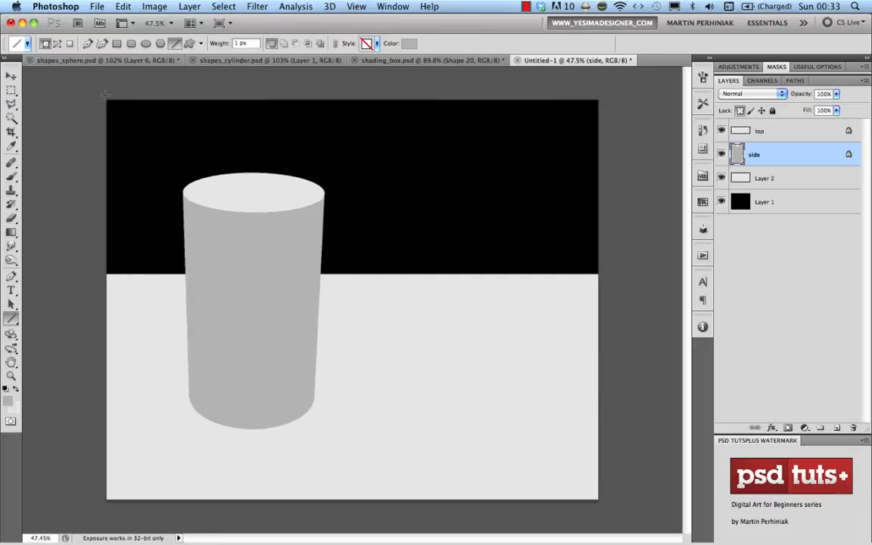
# Draw a diagonal white light ray across the cylinder and reposition it
pyautogui.moveTo(106, 94); pyautogui.dragTo(96, 103)
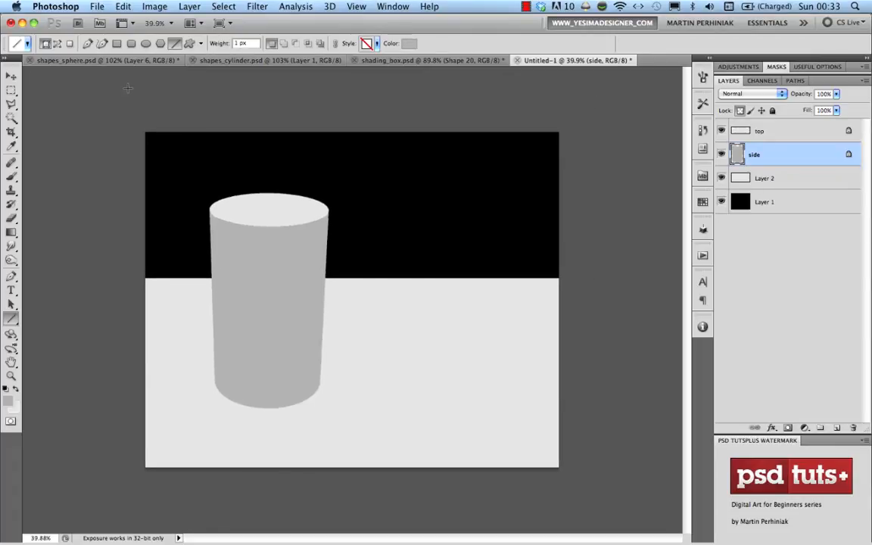
pyautogui.moveTo(282, 266); pyautogui.dragTo(300, 267)
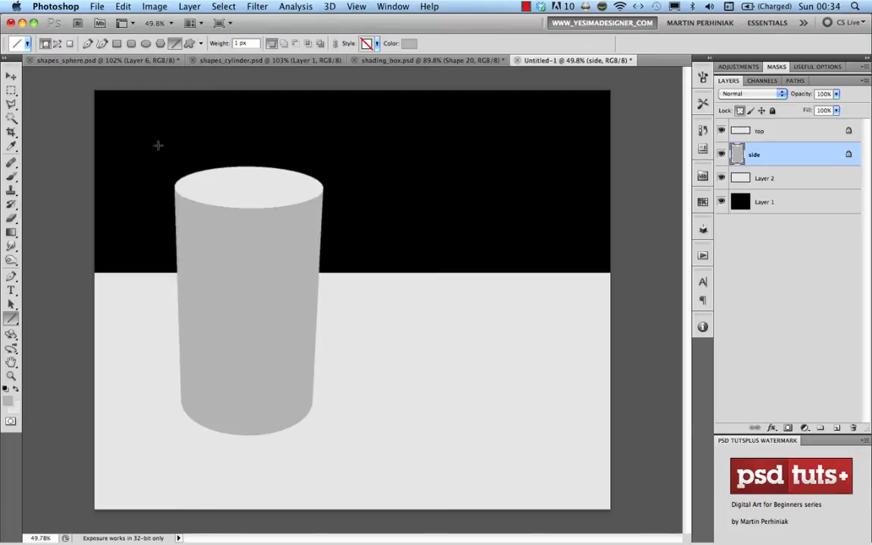
pyautogui.moveTo(135, 107); pyautogui.dragTo(489, 440)
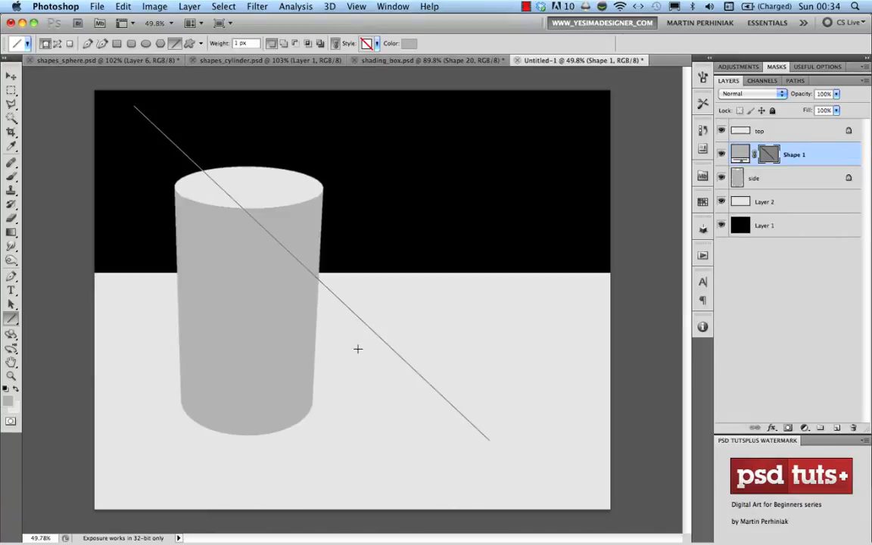
pyautogui.press('v')
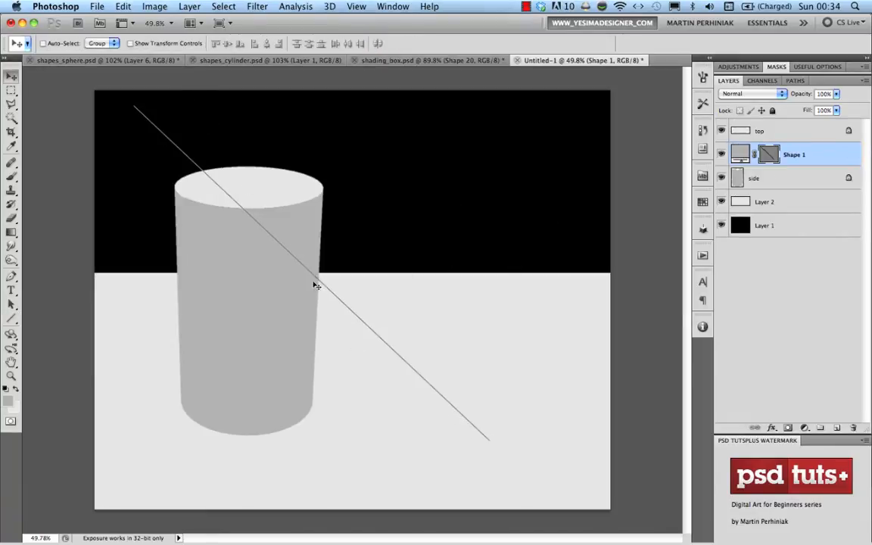
pyautogui.moveTo(316, 286); pyautogui.dragTo(325, 239)
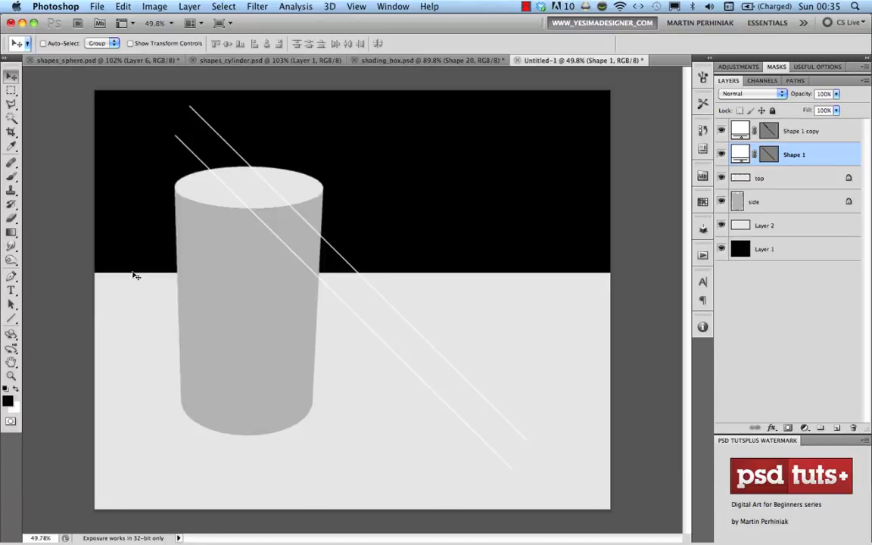
# Draw dark guide lines rightward from the cylinder's base and down from its top
pyautogui.click(11, 318)
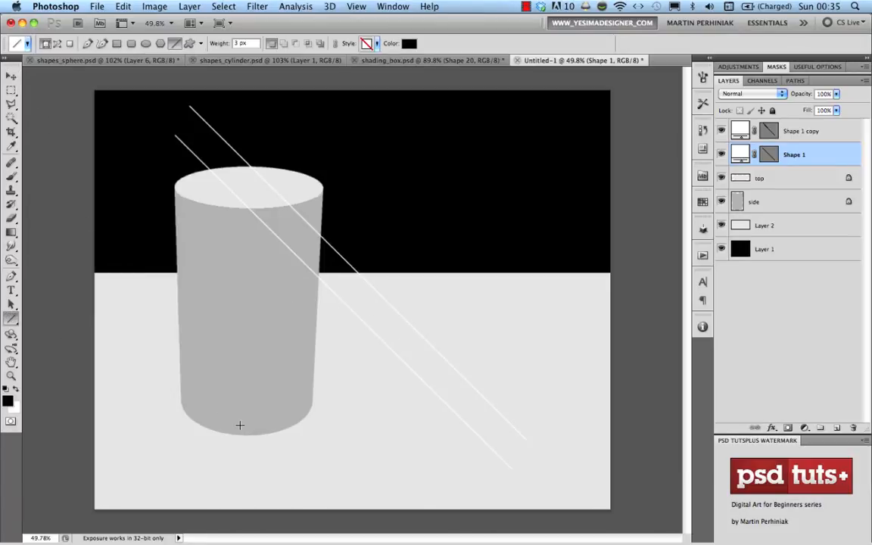
pyautogui.moveTo(243, 435); pyautogui.dragTo(491, 449)
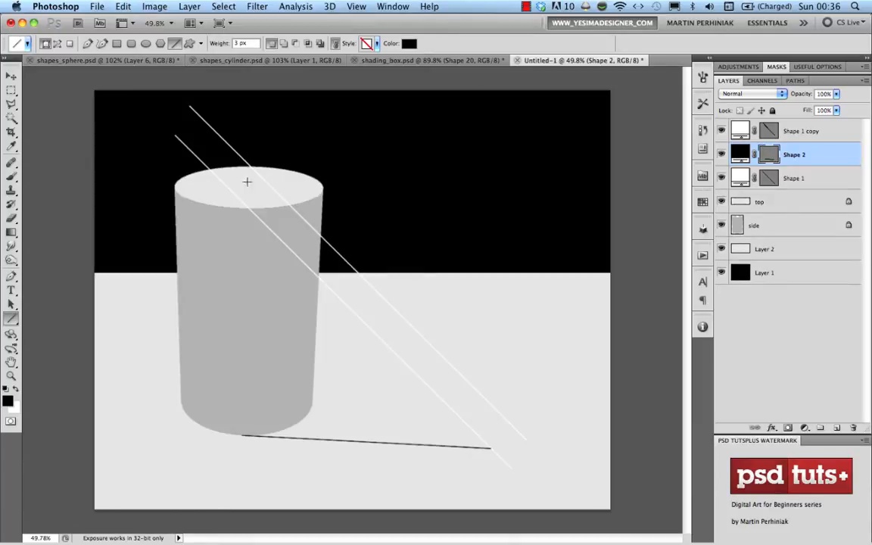
pyautogui.moveTo(251, 169); pyautogui.dragTo(489, 402)
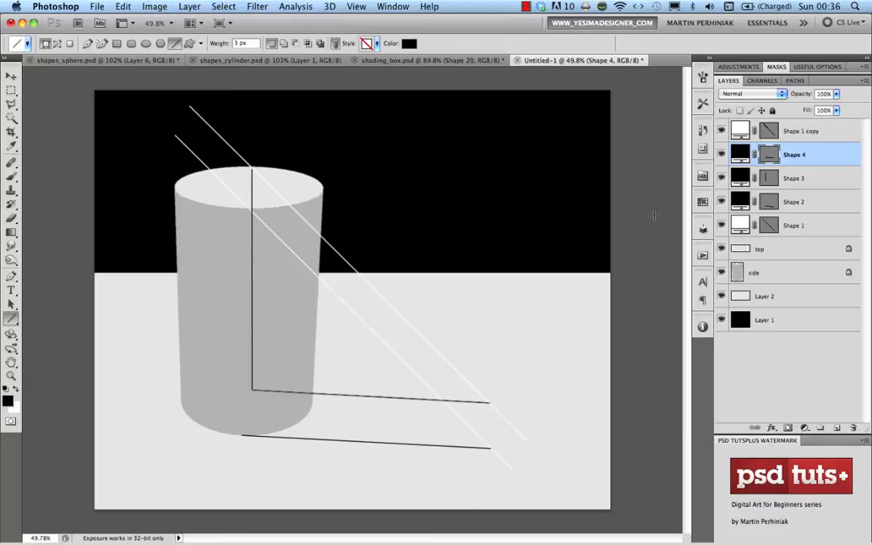
pyautogui.click(789, 181)
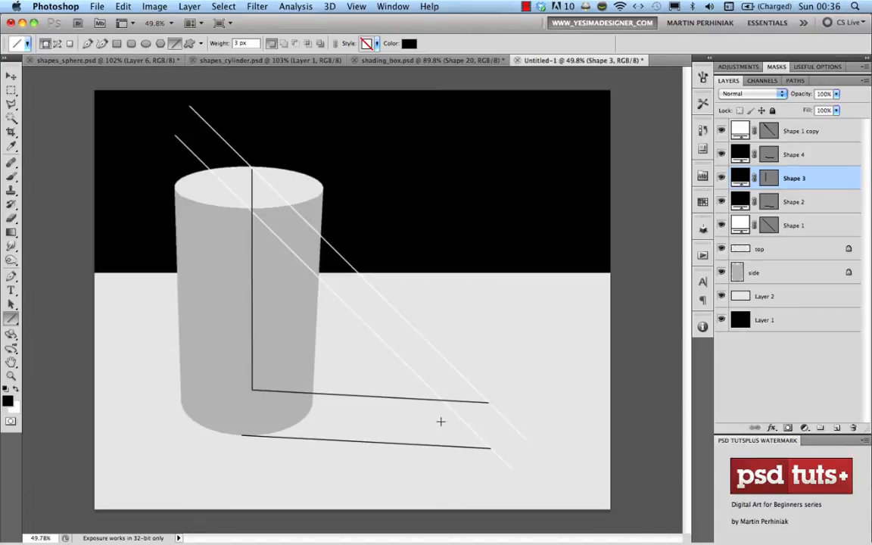
# Draw a filled black shadow shape from the cylinder's base and move it beneath the cylinder
pyautogui.press('p')
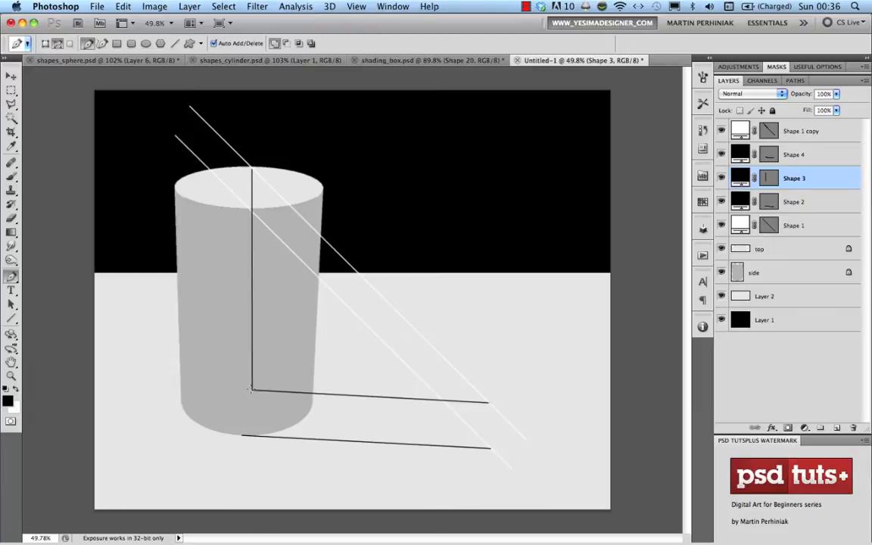
pyautogui.click(45, 43)
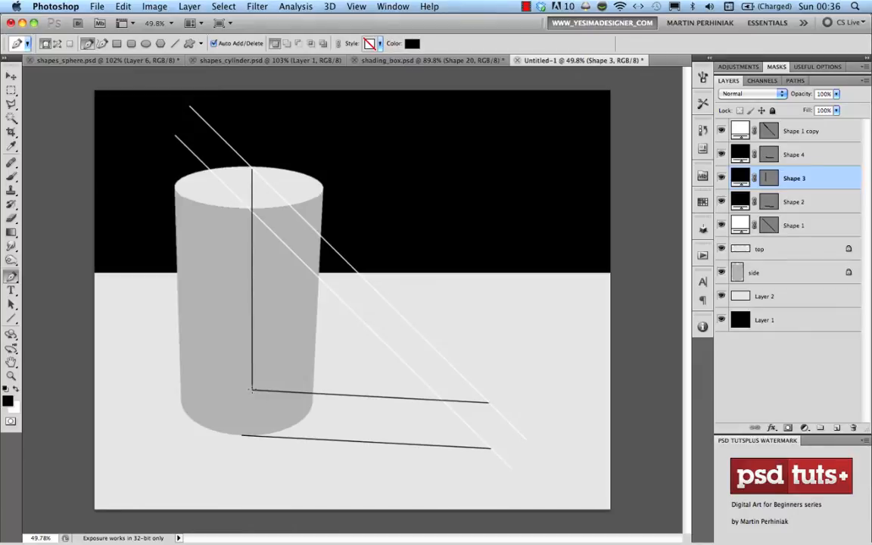
pyautogui.click(251, 391)
pyautogui.click(241, 435)
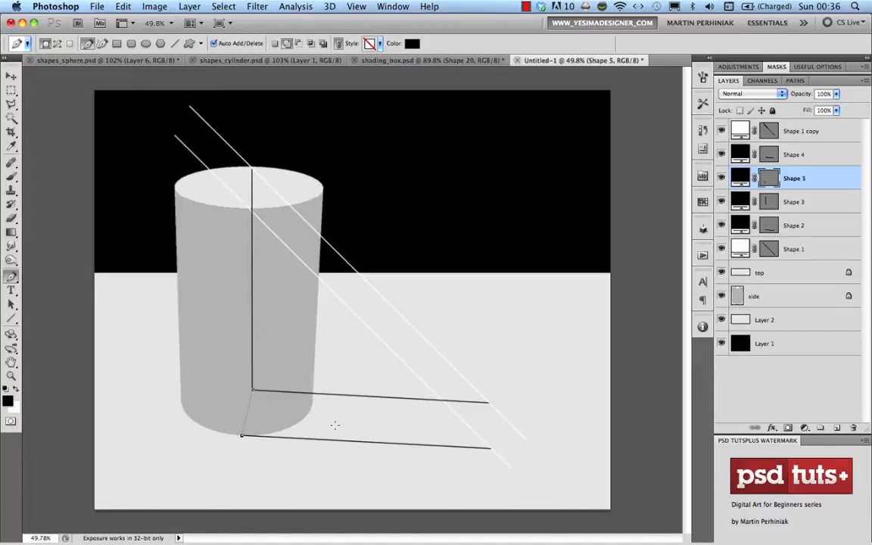
pyautogui.click(490, 449)
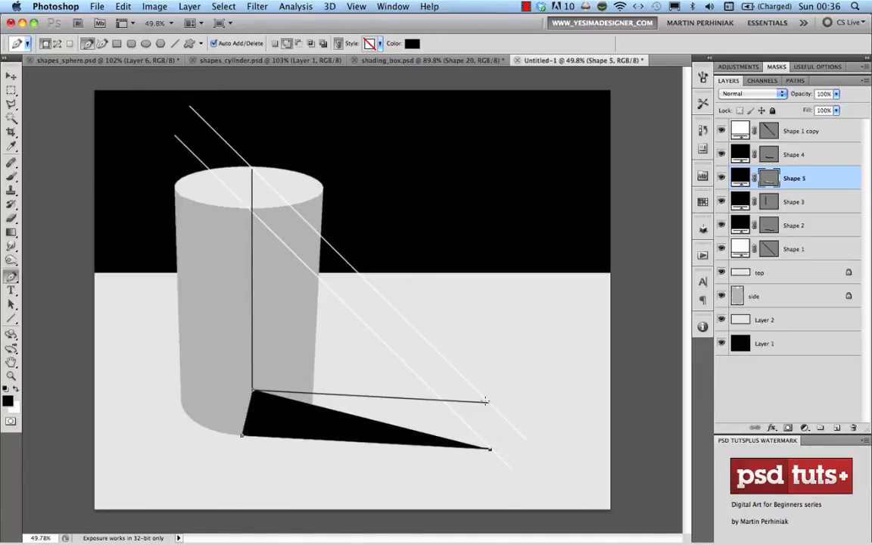
pyautogui.moveTo(495, 408); pyautogui.dragTo(410, 272)
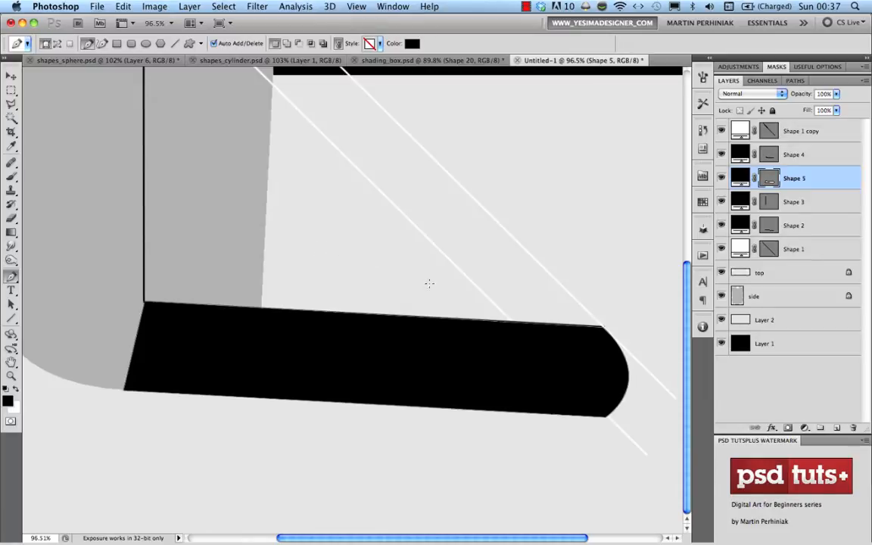
pyautogui.moveTo(403, 279); pyautogui.dragTo(366, 286)
pyautogui.press('v')
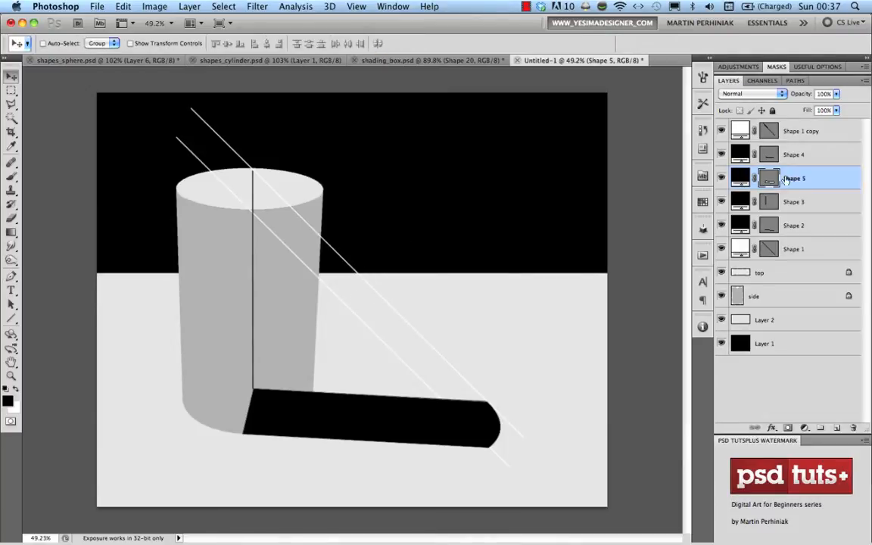
pyautogui.moveTo(792, 178); pyautogui.dragTo(793, 289)
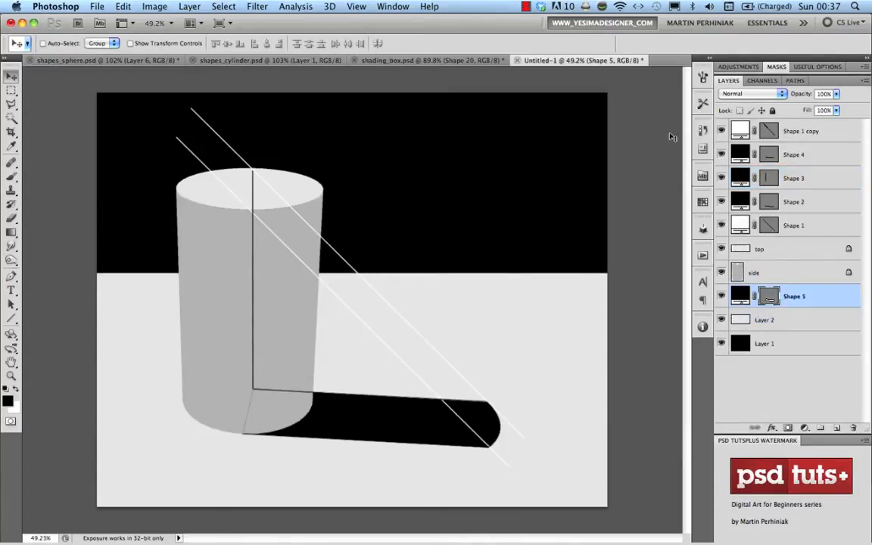
# Delete the Shape 1, Shape 4, Shape 3 and Shape 1 copy construction-line layers
pyautogui.click(790, 226)
pyautogui.press('Delete')
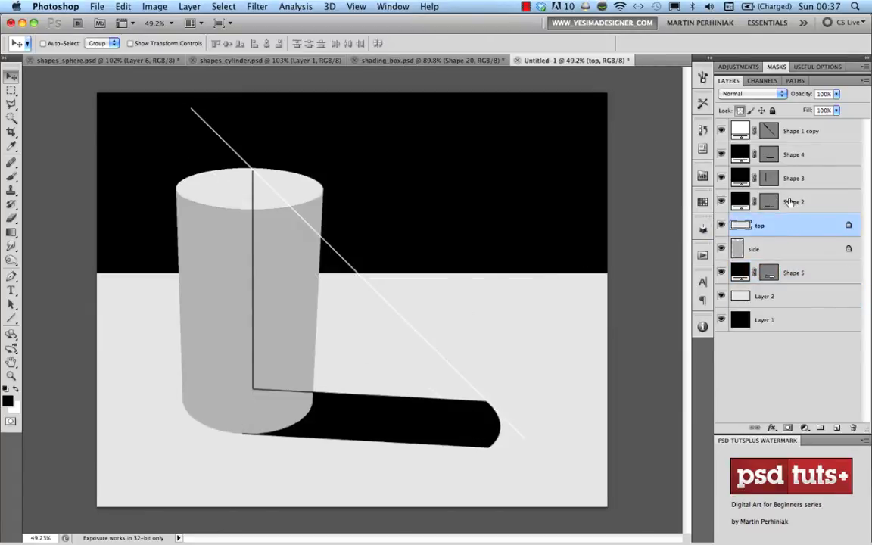
pyautogui.click(791, 156)
pyautogui.press('Delete')
pyautogui.press('Delete')
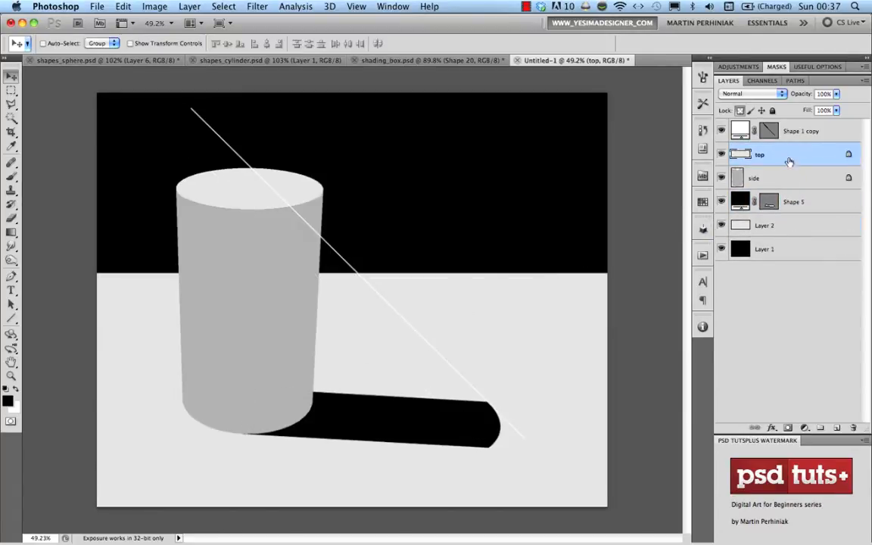
pyautogui.click(807, 133)
pyautogui.press('Delete')
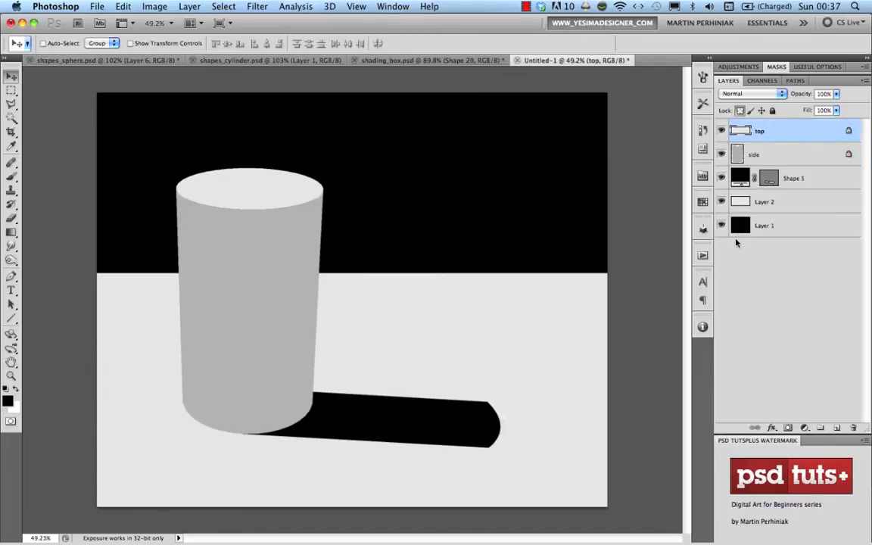
pyautogui.click(795, 182)
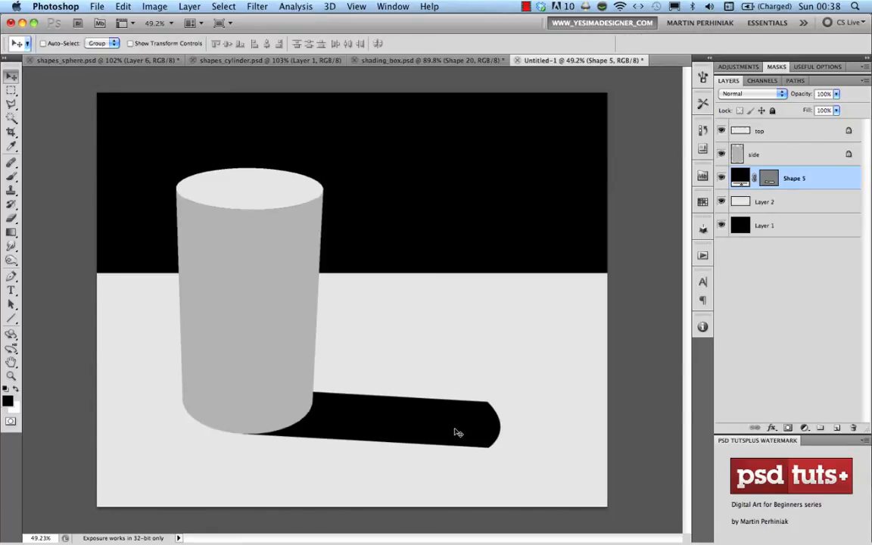
# Convert the Shape 5 shadow layer into a smart object
pyautogui.rightClick(816, 174)
pyautogui.click(858, 252)
pyautogui.rightClick(803, 178)
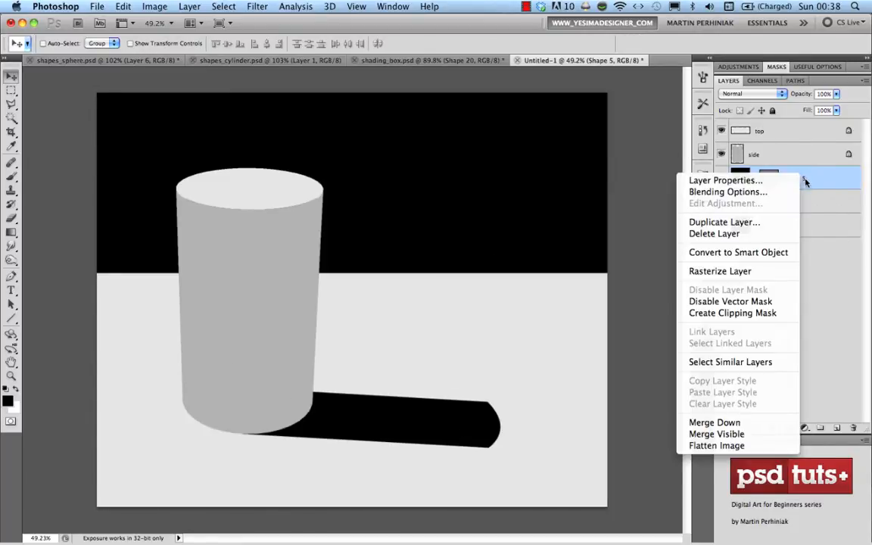
pyautogui.click(743, 255)
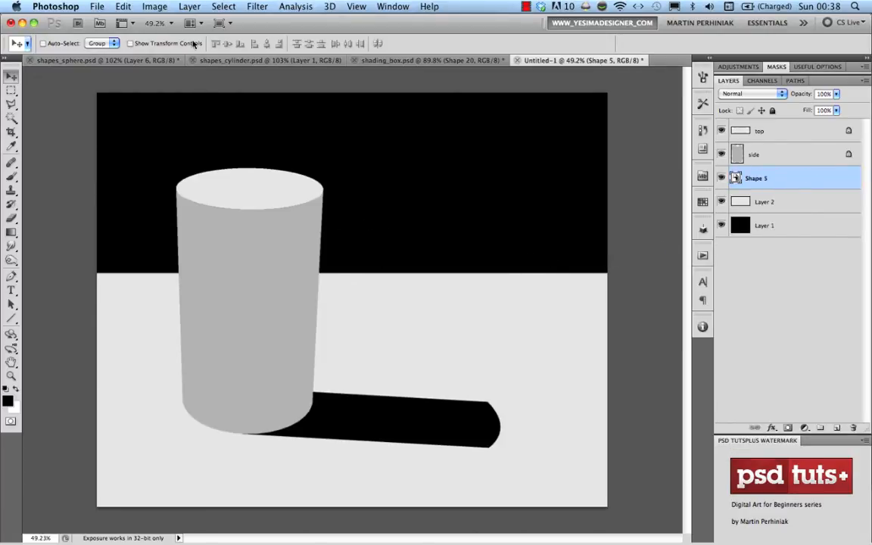
# Apply a Gaussian Blur with a 6.4-pixel radius to the shadow
pyautogui.click(250, 8)
pyautogui.moveTo(310, 136)
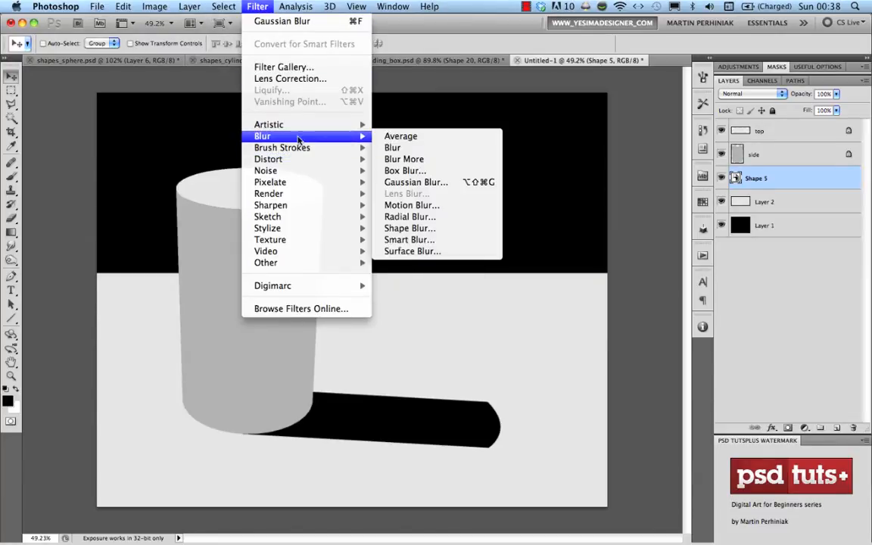
pyautogui.click(441, 182)
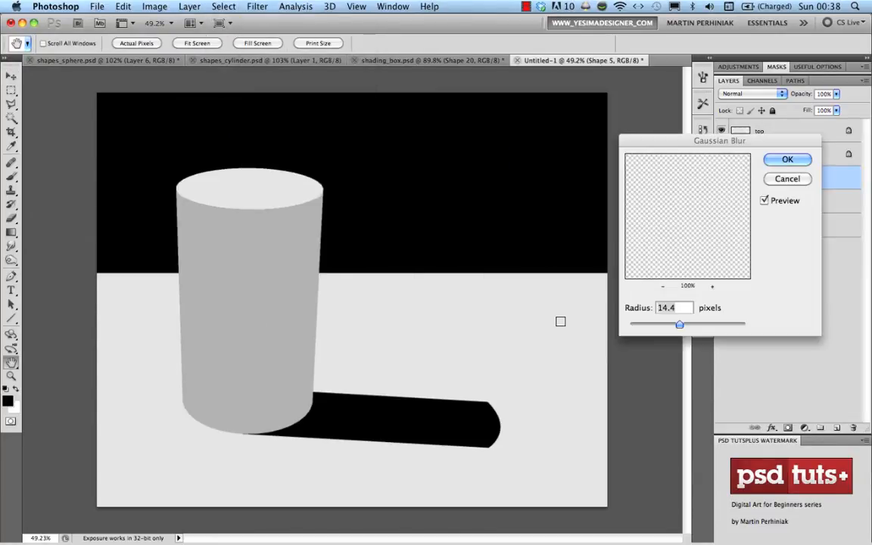
pyautogui.moveTo(675, 326); pyautogui.dragTo(665, 327)
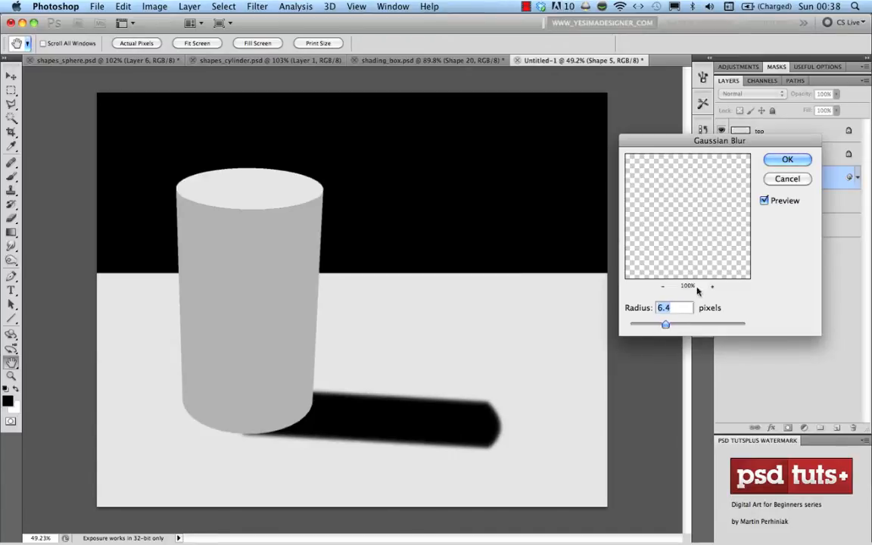
pyautogui.press('Return')
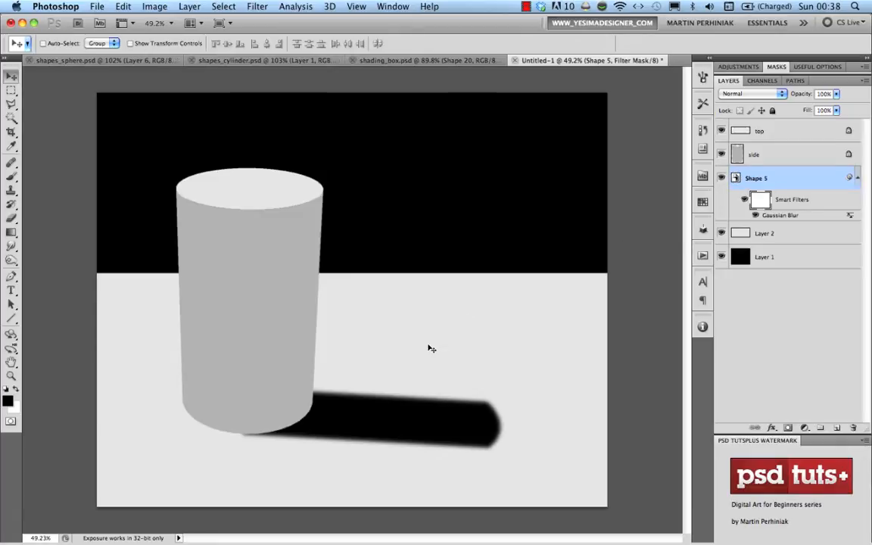
# Add an inverted gradient layer mask so the shadow fades toward its far right end
pyautogui.press('g')
pyautogui.moveTo(305, 384); pyautogui.dragTo(370, 395)
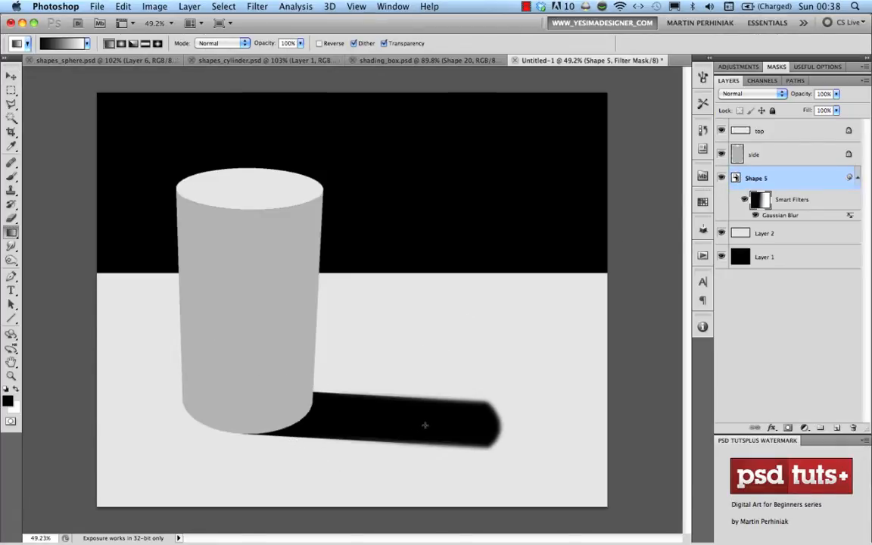
pyautogui.keyDown('super'); pyautogui.click(758, 202); pyautogui.keyUp('super')
pyautogui.click(769, 180)
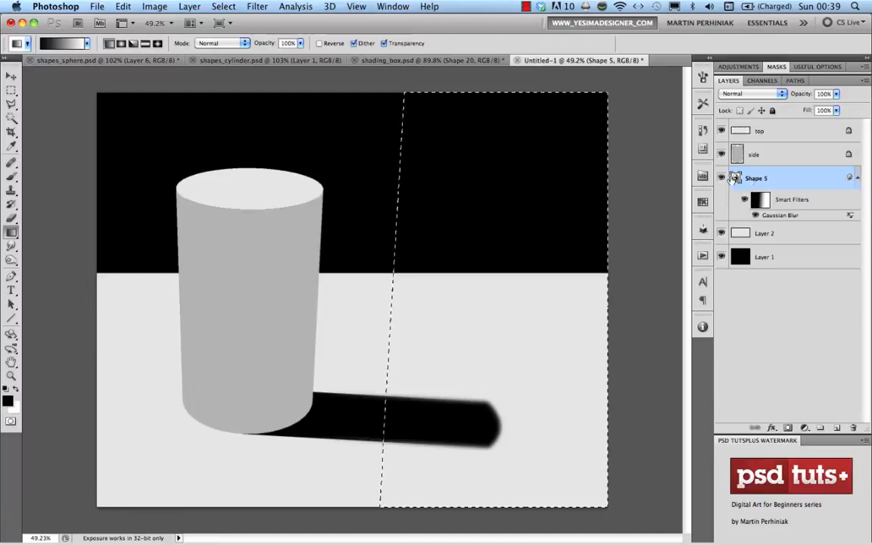
pyautogui.click(788, 429)
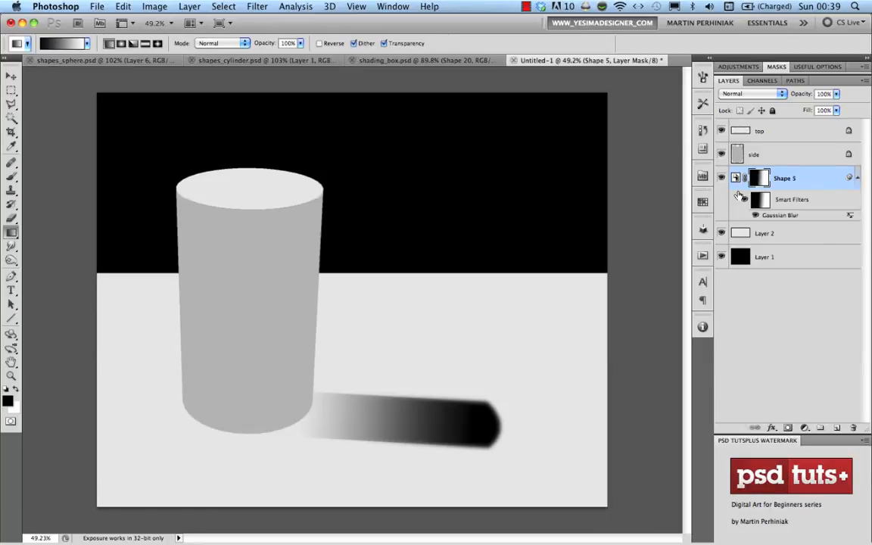
pyautogui.press('super+i')
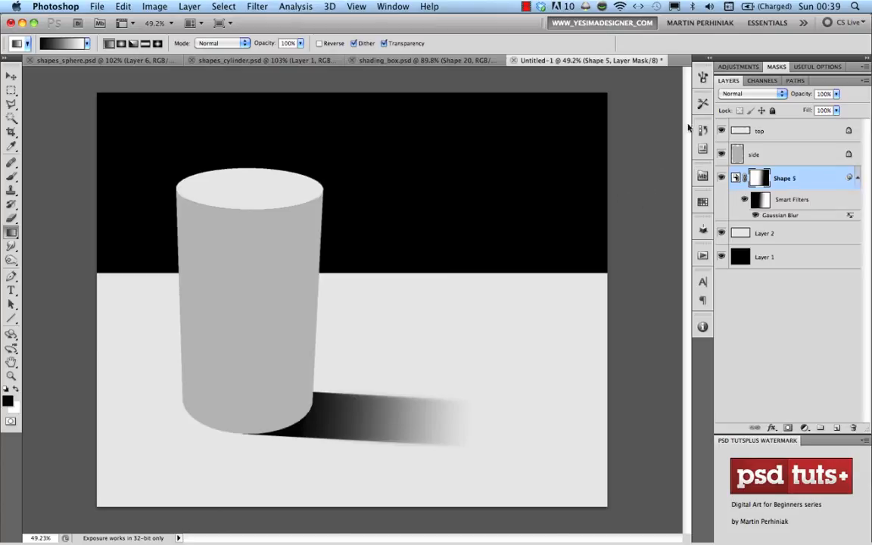
# Set the shadow mask's density to 95% and lower Shape 5's opacity to about 67%
pyautogui.click(777, 67)
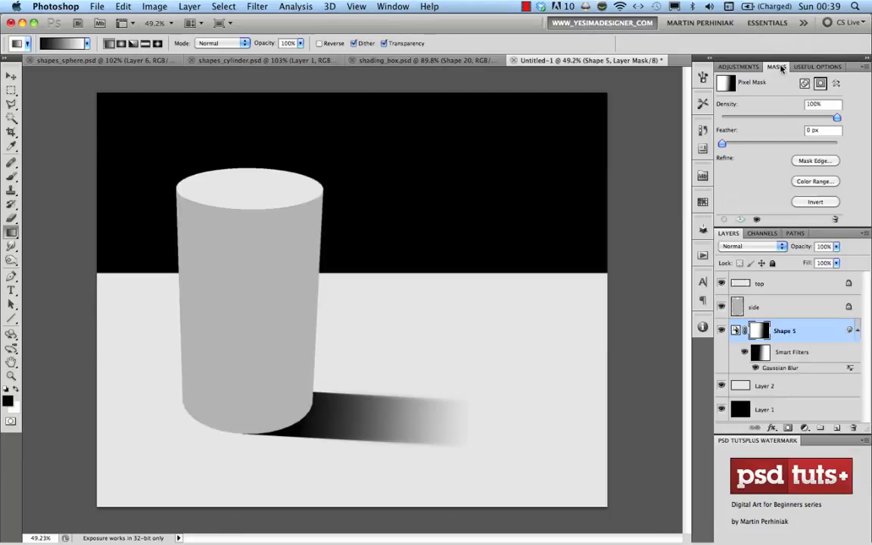
pyautogui.moveTo(837, 119); pyautogui.dragTo(832, 120)
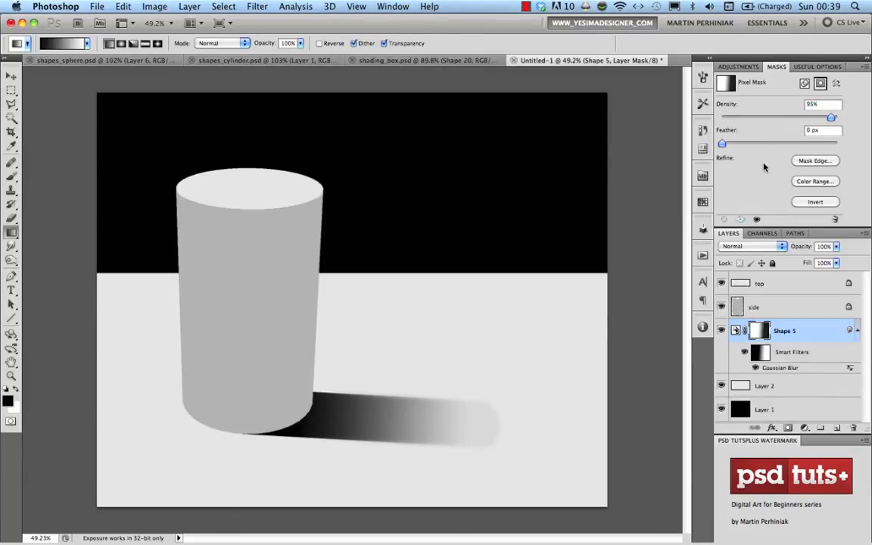
pyautogui.doubleClick(773, 69)
pyautogui.press('v')
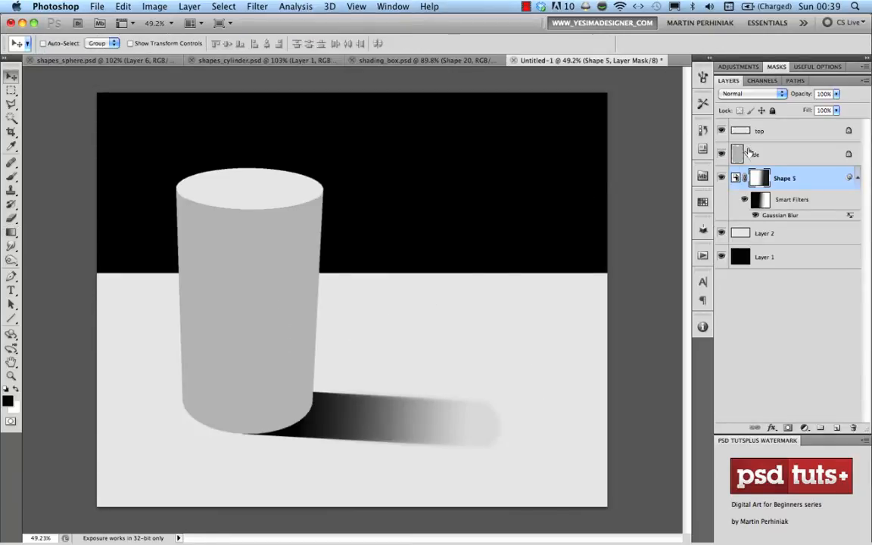
pyautogui.moveTo(801, 94); pyautogui.dragTo(782, 95)
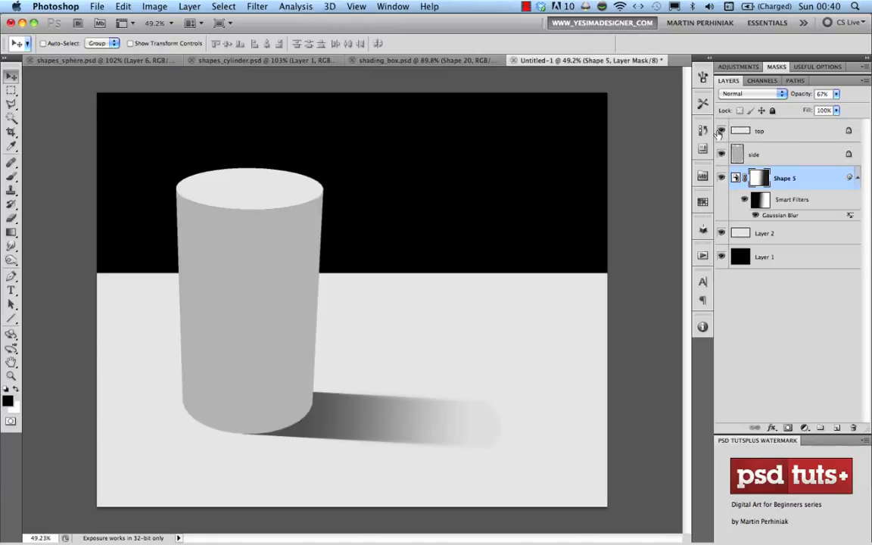
pyautogui.click(756, 155)
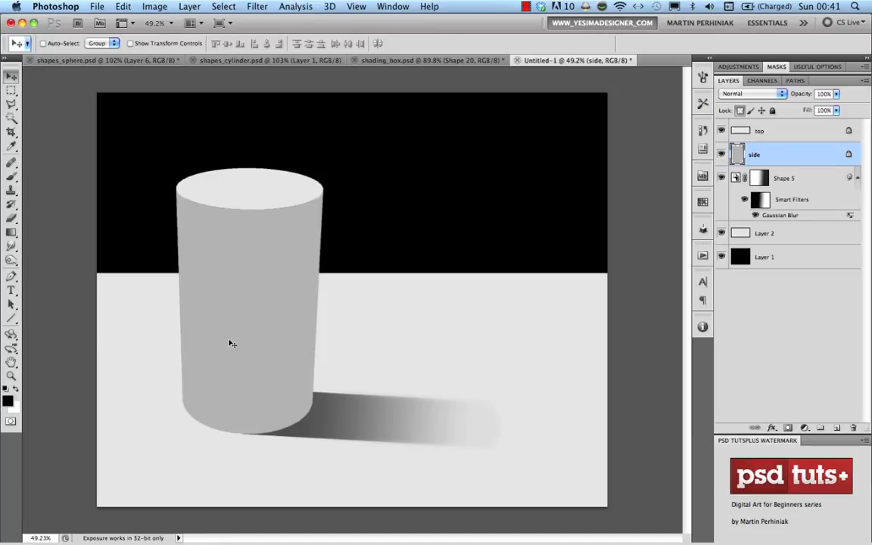
# Create a new Layer 3 above the side layer and clip it to the cylinder's side
pyautogui.press('super+shift+alt+n')
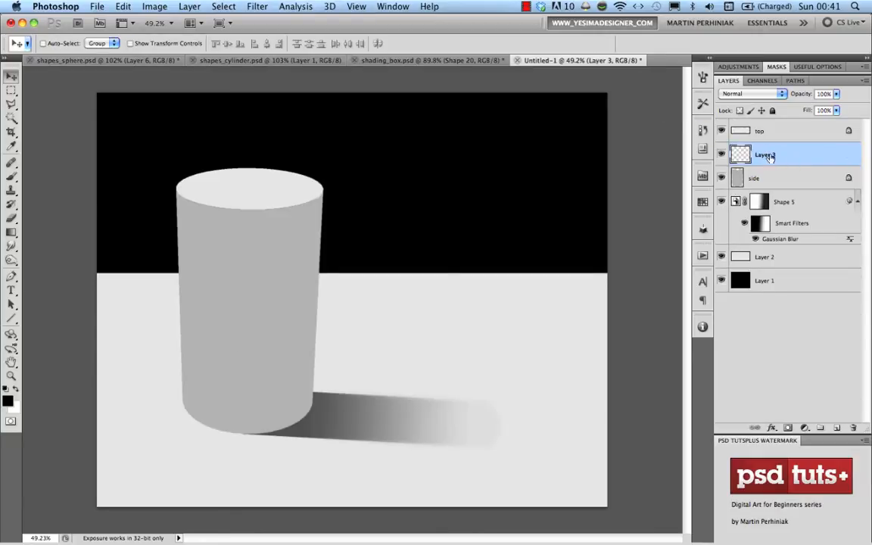
pyautogui.keyDown('alt'); pyautogui.click(736, 168); pyautogui.keyUp('alt')
pyautogui.press('b')
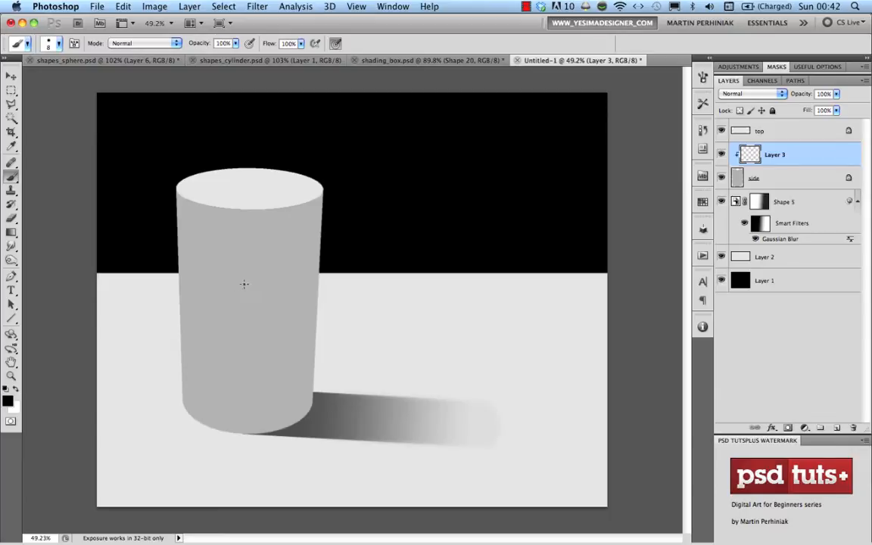
# Paint faint vertical shading strokes down the cylinder with a large soft brush of about 360 pixels
pyautogui.moveTo(225, 289)
pyautogui.mouseDown()
pyautogui.moveTo(271, 294)
pyautogui.moveTo(189, 166)
pyautogui.mouseUp()
pyautogui.moveTo(230, 339)
pyautogui.mouseDown()
pyautogui.moveTo(213, 242)
pyautogui.moveTo(214, 156)
pyautogui.moveTo(220, 255)
pyautogui.mouseUp()
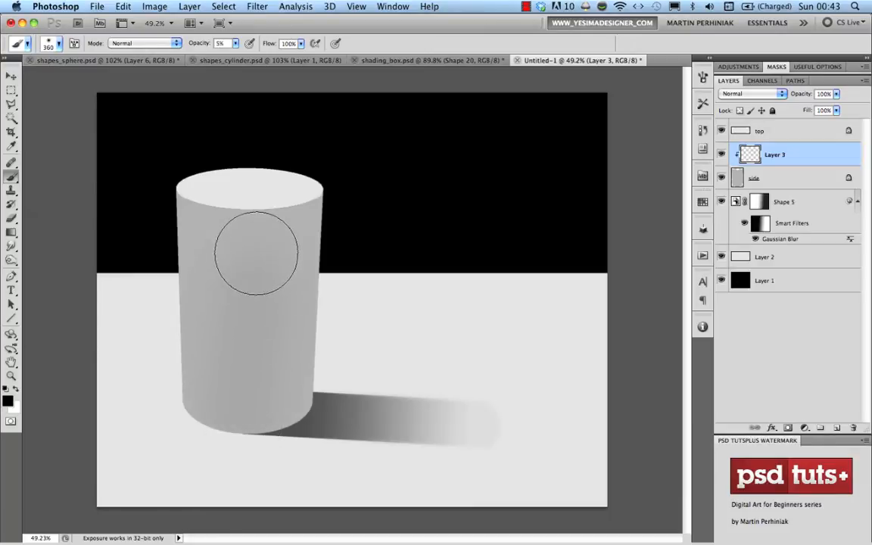
pyautogui.moveTo(244, 345); pyautogui.dragTo(248, 469)
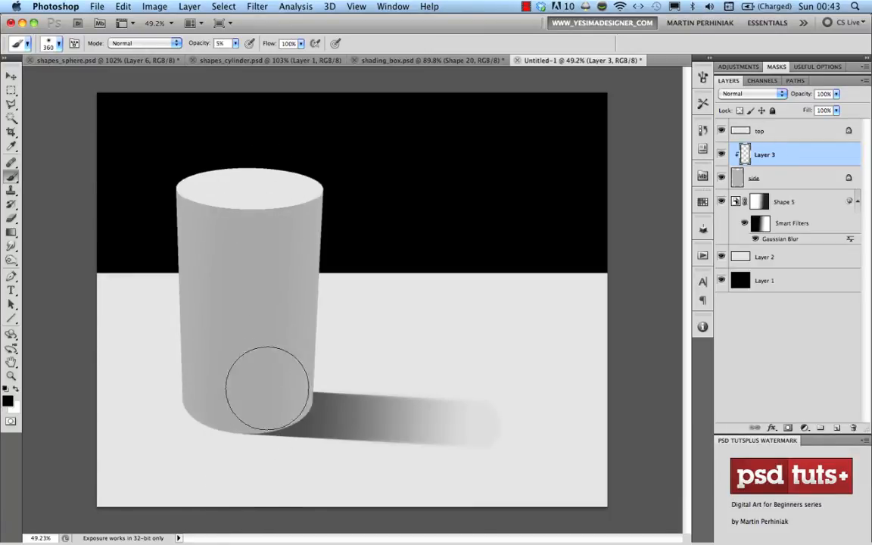
pyautogui.moveTo(241, 226); pyautogui.dragTo(237, 478)
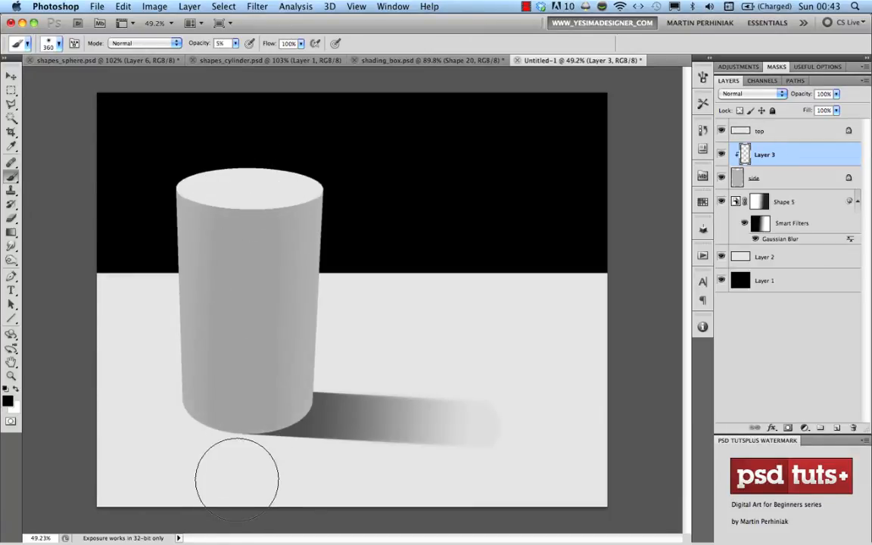
pyautogui.moveTo(253, 218); pyautogui.dragTo(257, 467)
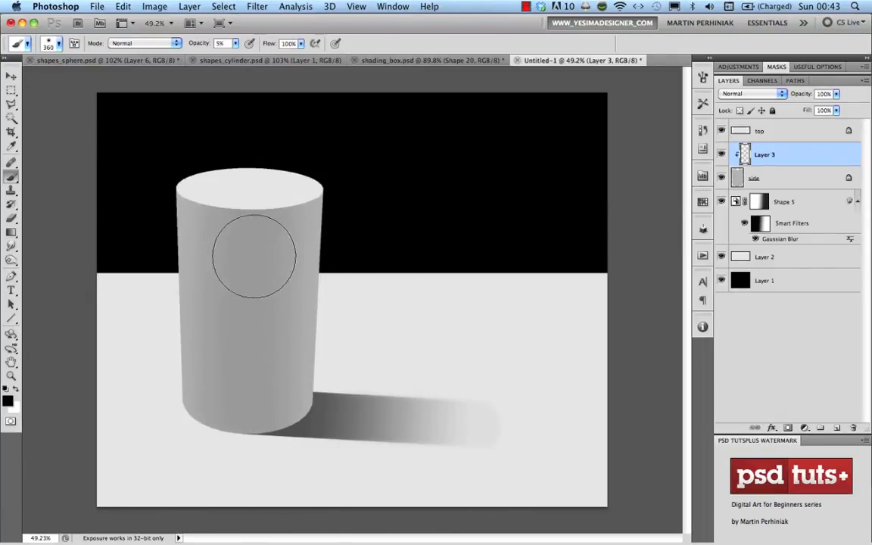
pyautogui.moveTo(267, 253)
pyautogui.mouseDown()
pyautogui.moveTo(237, 254)
pyautogui.moveTo(234, 492)
pyautogui.mouseUp()
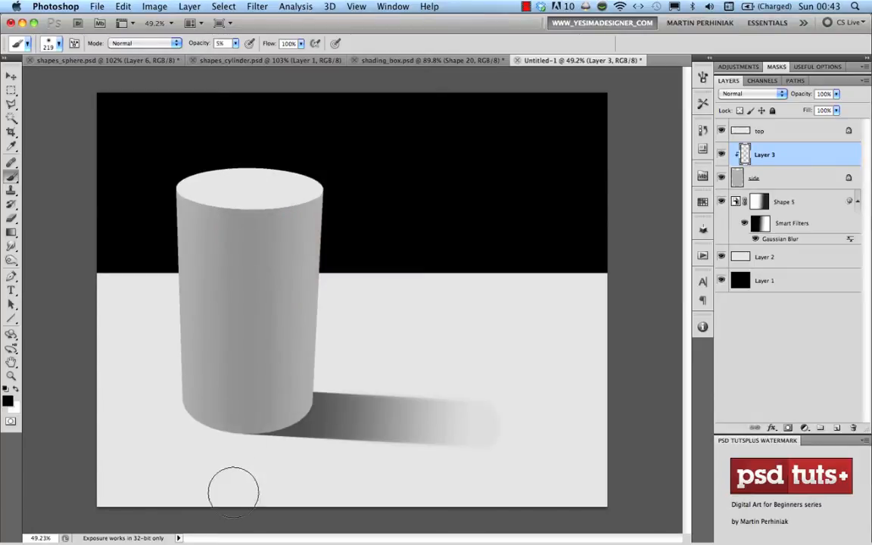
pyautogui.moveTo(247, 195); pyautogui.dragTo(232, 490)
# Build up darker shading down the cylinder's centre and right side with an 84-pixel brush
pyautogui.moveTo(267, 231)
pyautogui.mouseDown()
pyautogui.moveTo(247, 231)
pyautogui.moveTo(239, 216)
pyautogui.moveTo(261, 333)
pyautogui.mouseUp()
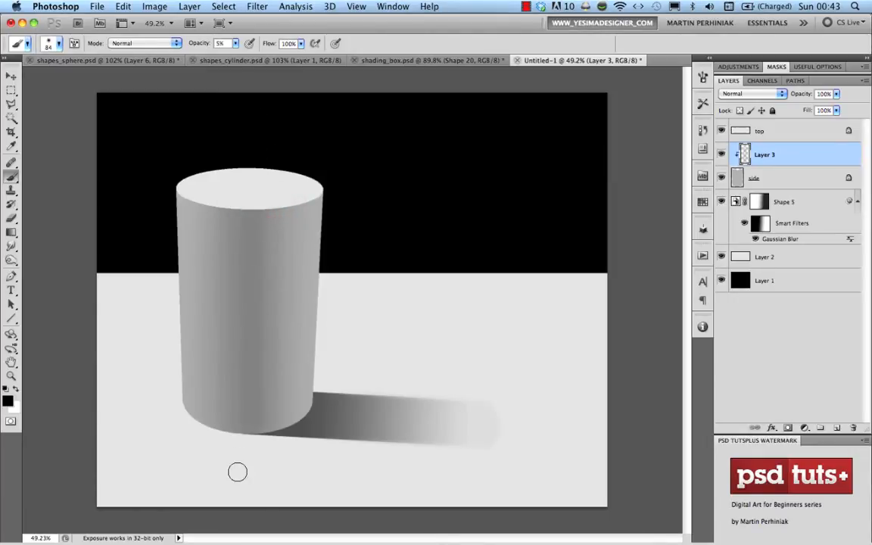
pyautogui.moveTo(237, 473); pyautogui.dragTo(266, 384)
pyautogui.moveTo(241, 204); pyautogui.dragTo(243, 284)
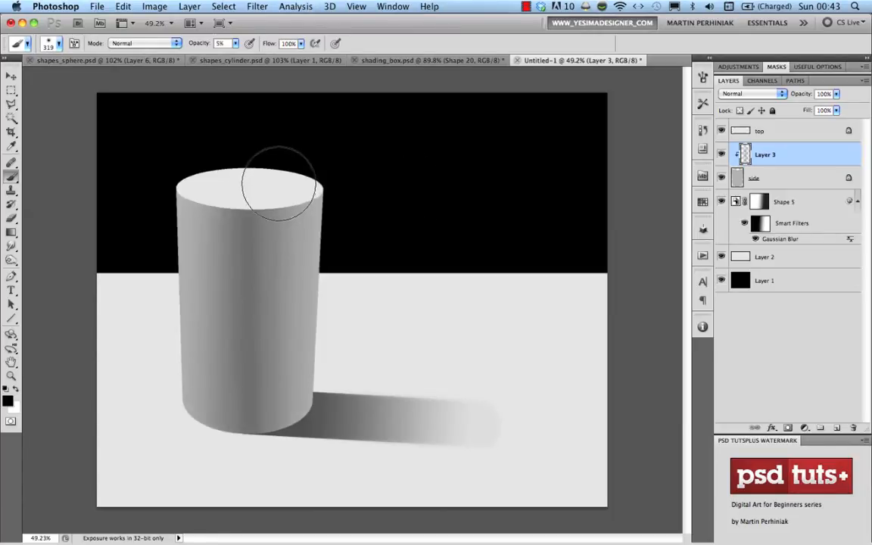
pyautogui.moveTo(282, 185)
pyautogui.mouseDown()
pyautogui.moveTo(269, 432)
pyautogui.moveTo(253, 429)
pyautogui.moveTo(271, 217)
pyautogui.moveTo(231, 194)
pyautogui.moveTo(192, 334)
pyautogui.mouseUp()
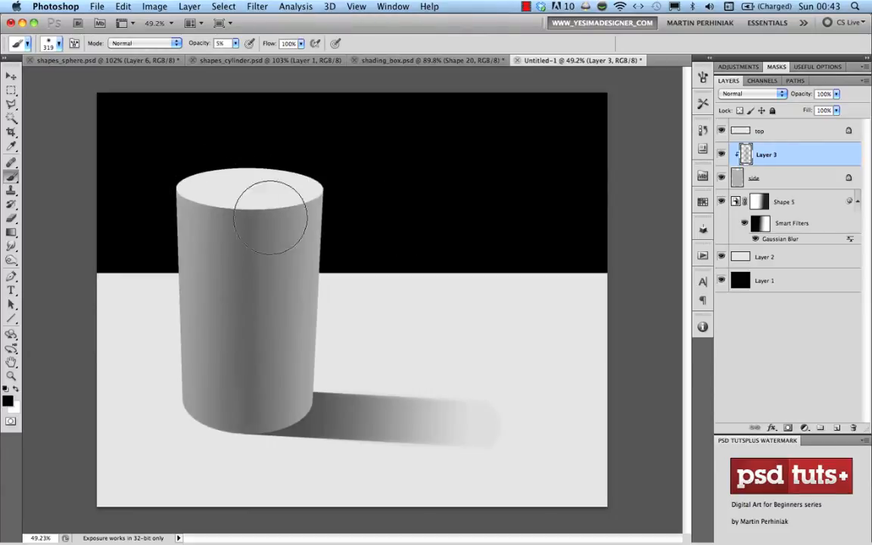
pyautogui.moveTo(261, 191)
pyautogui.mouseDown()
pyautogui.moveTo(275, 315)
pyautogui.moveTo(267, 448)
pyautogui.mouseUp()
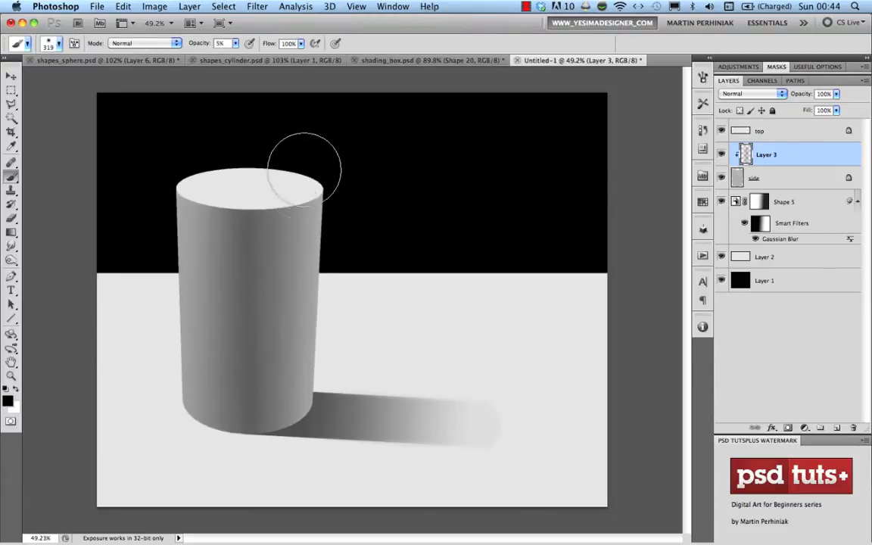
pyautogui.moveTo(296, 182); pyautogui.dragTo(279, 445)
pyautogui.moveTo(268, 217); pyautogui.dragTo(267, 489)
pyautogui.moveTo(307, 206); pyautogui.dragTo(261, 425)
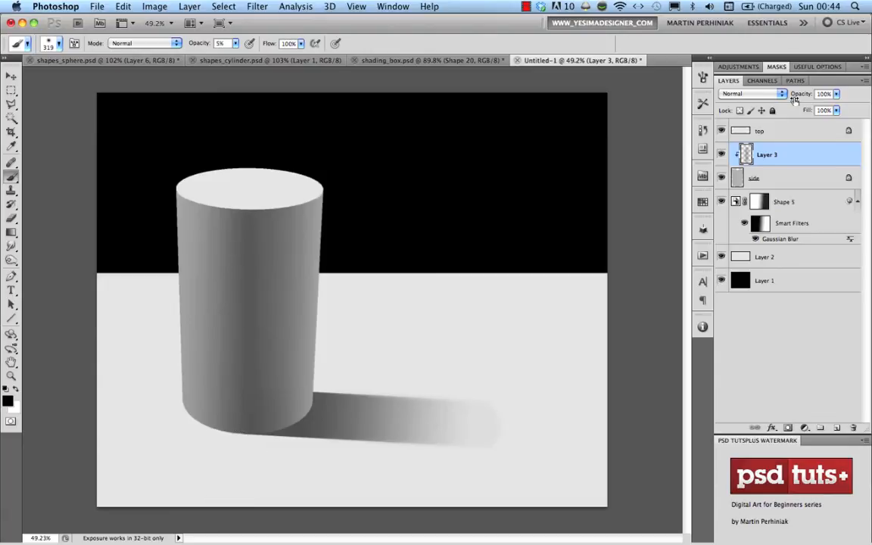
# Reduce Layer 3's opacity, darken the right edge with a 427-pixel brush, and lighten the lower left
pyautogui.moveTo(798, 94); pyautogui.dragTo(796, 94)
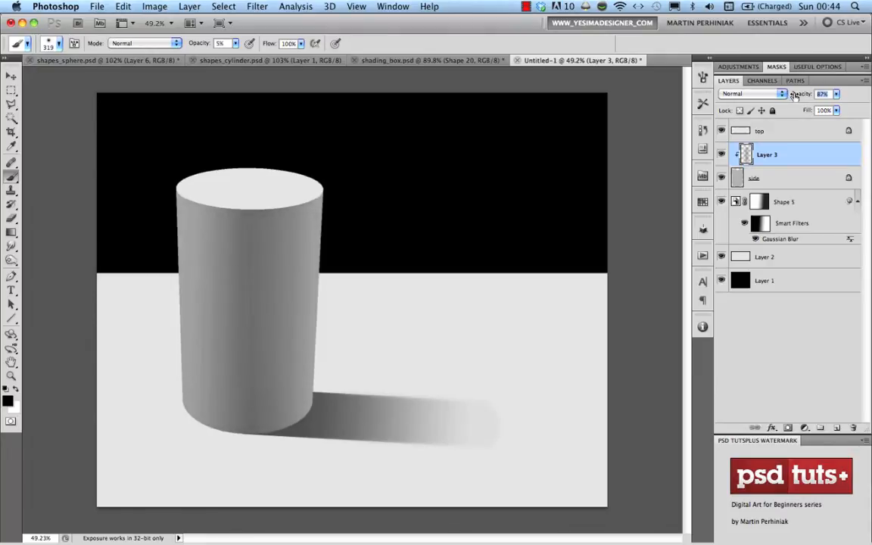
pyautogui.moveTo(794, 95); pyautogui.dragTo(795, 94)
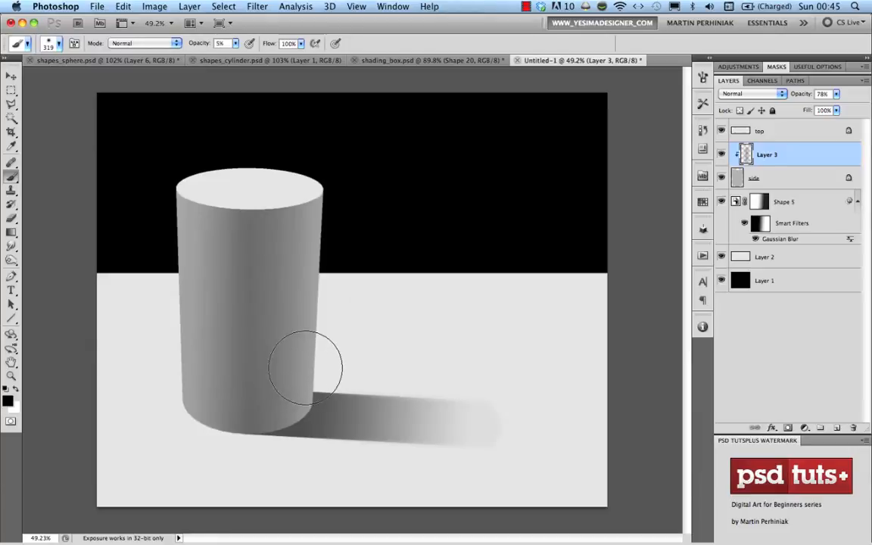
pyautogui.moveTo(307, 368); pyautogui.dragTo(315, 370)
pyautogui.moveTo(306, 406); pyautogui.dragTo(313, 173)
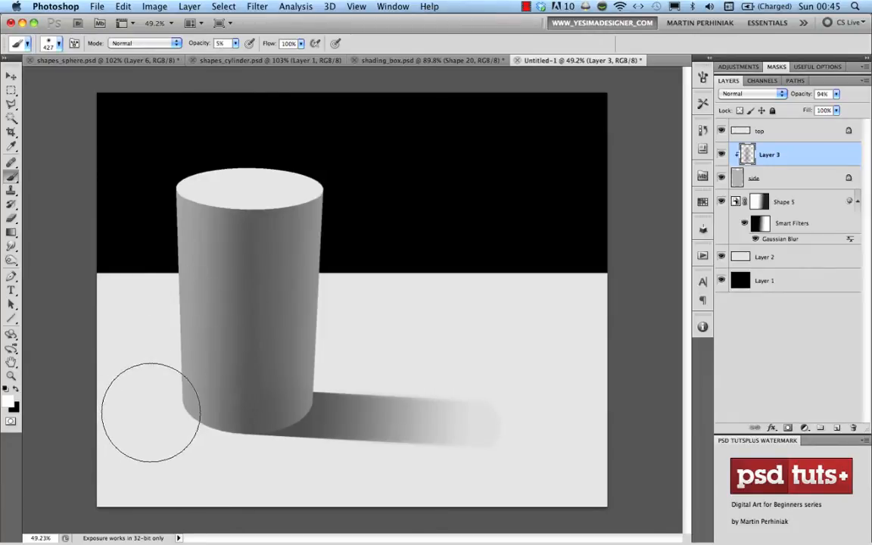
pyautogui.moveTo(151, 413)
pyautogui.mouseDown()
pyautogui.moveTo(180, 406)
pyautogui.moveTo(198, 424)
pyautogui.moveTo(184, 377)
pyautogui.moveTo(216, 449)
pyautogui.moveTo(185, 365)
pyautogui.moveTo(236, 451)
pyautogui.moveTo(180, 420)
pyautogui.moveTo(180, 400)
pyautogui.moveTo(177, 423)
pyautogui.moveTo(182, 370)
pyautogui.moveTo(184, 416)
pyautogui.moveTo(169, 380)
pyautogui.mouseUp()
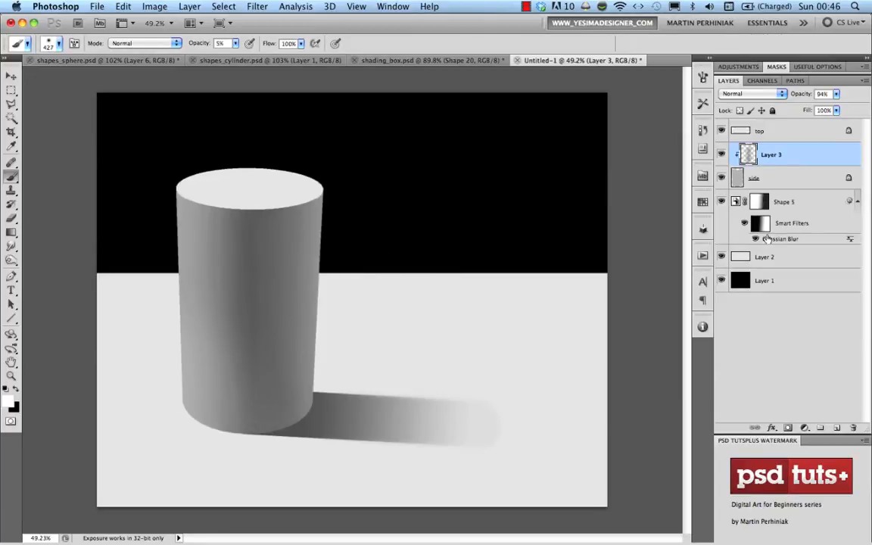
pyautogui.click(790, 200)
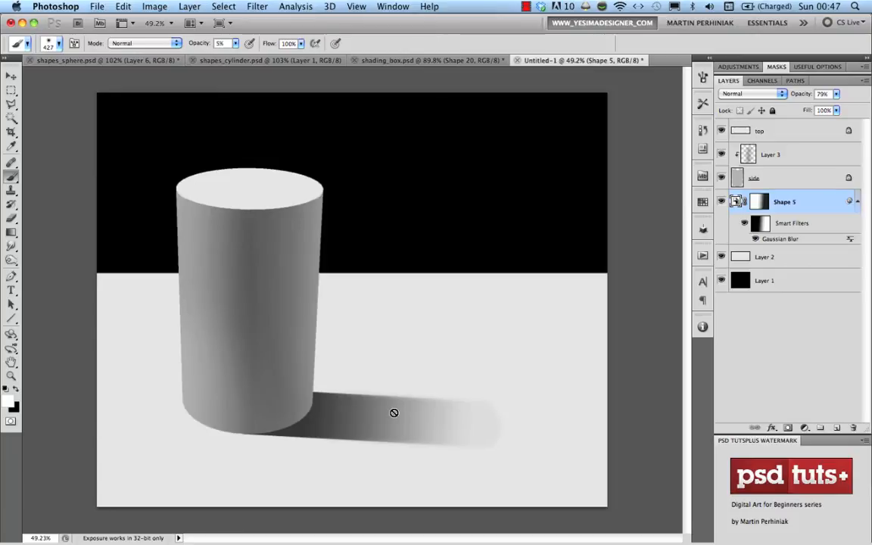
# Create a new blank document and turn its layer into a 3D cone
pyautogui.press('super+n')
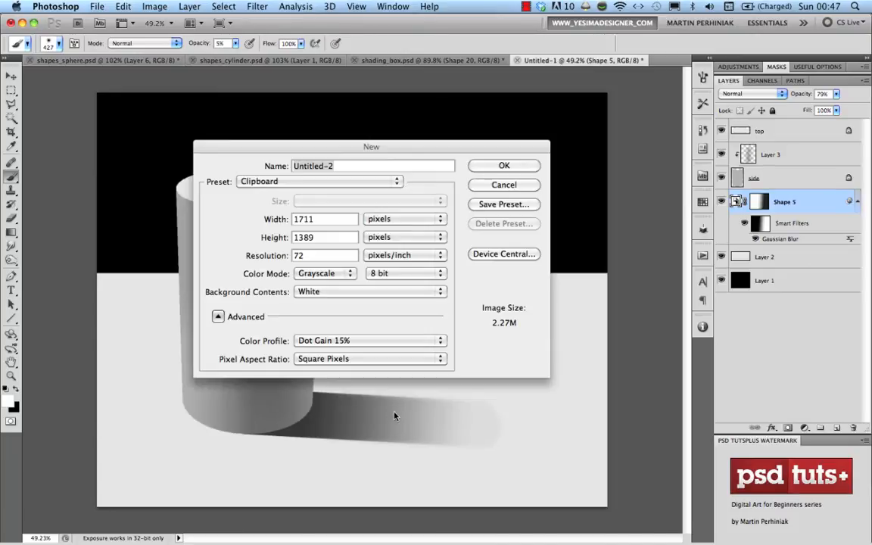
pyautogui.press('Return')
pyautogui.click(331, 6)
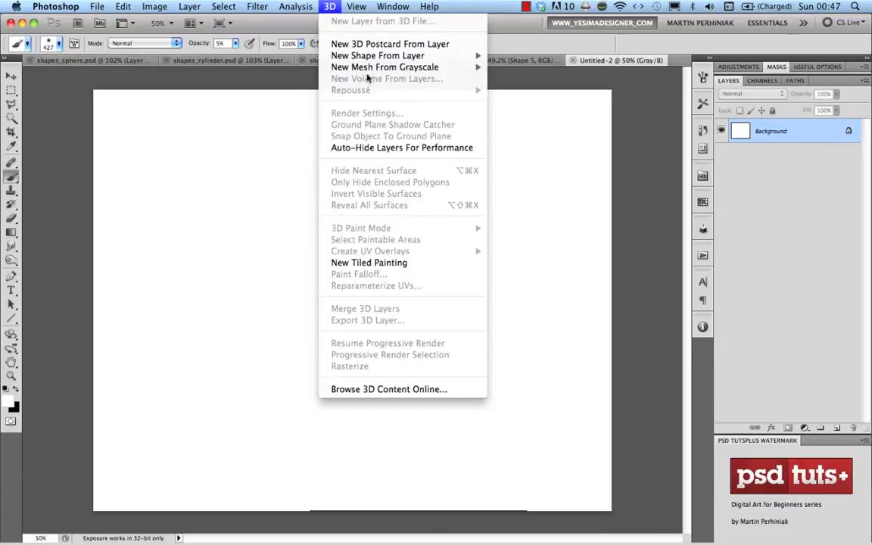
pyautogui.moveTo(424, 55)
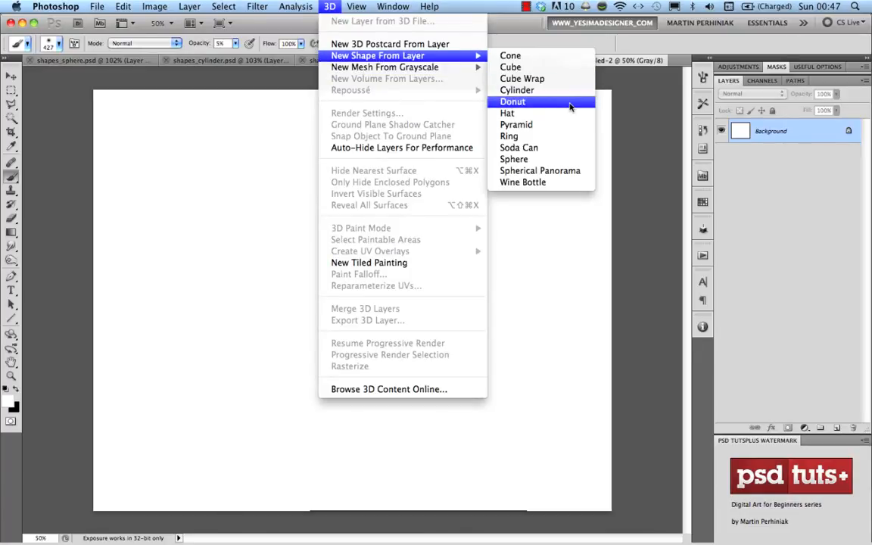
pyautogui.click(529, 56)
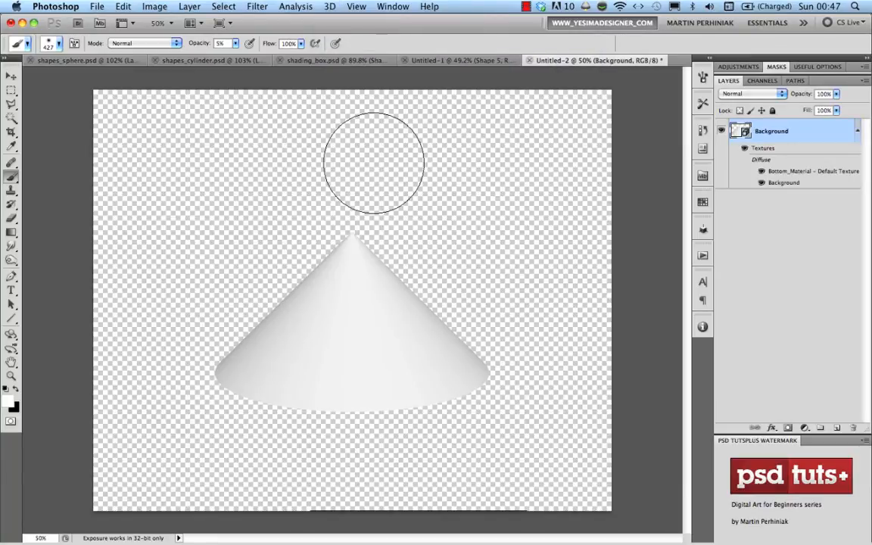
# Stretch the cone to a Z-scale of 1.68 and rasterize it into a flat layer
pyautogui.click(12, 334)
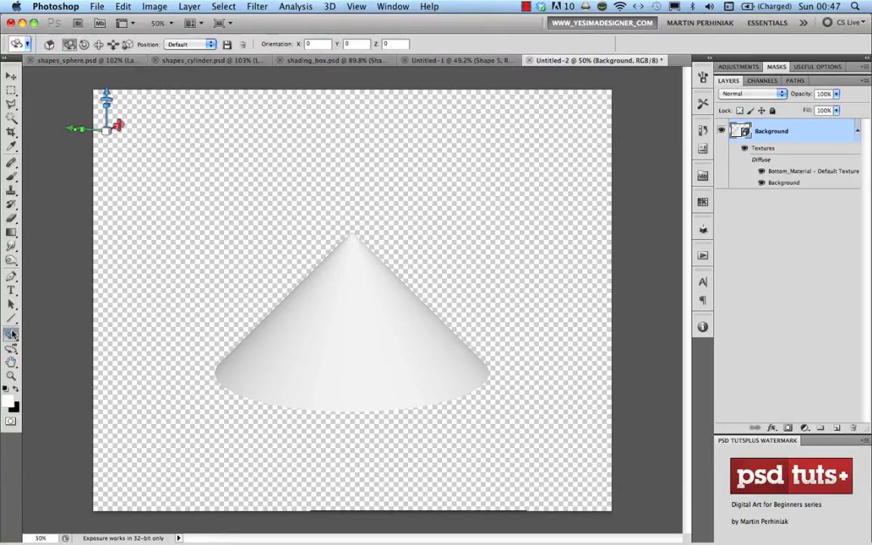
pyautogui.click(13, 334)
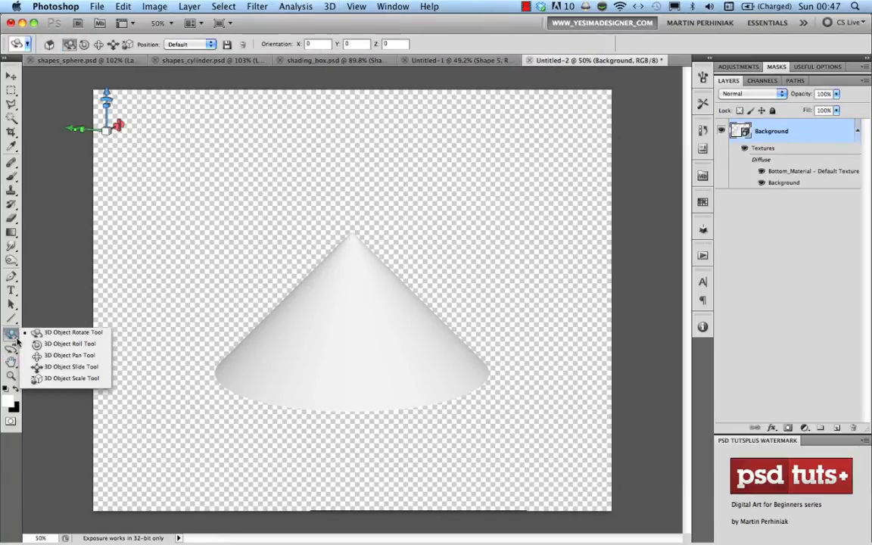
pyautogui.click(77, 381)
pyautogui.moveTo(106, 92); pyautogui.dragTo(109, 81)
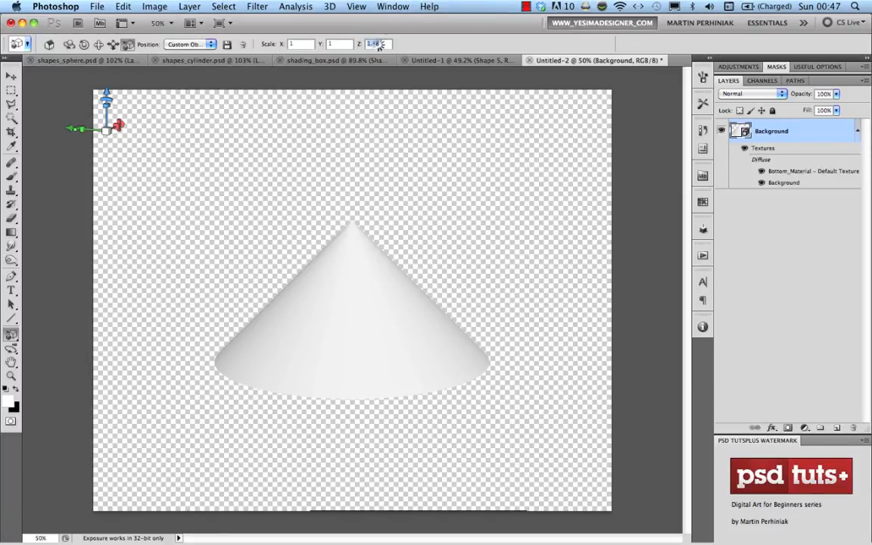
pyautogui.moveTo(380, 45); pyautogui.dragTo(376, 45)
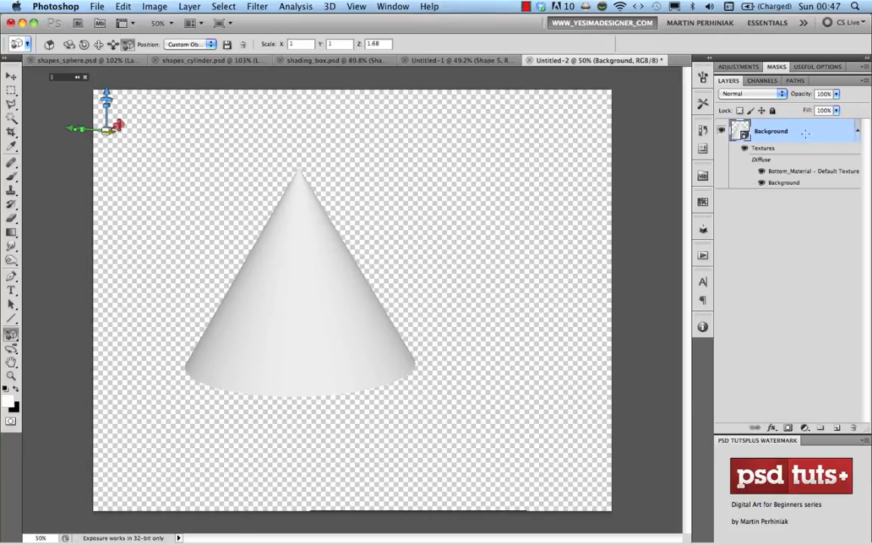
pyautogui.rightClick(806, 133)
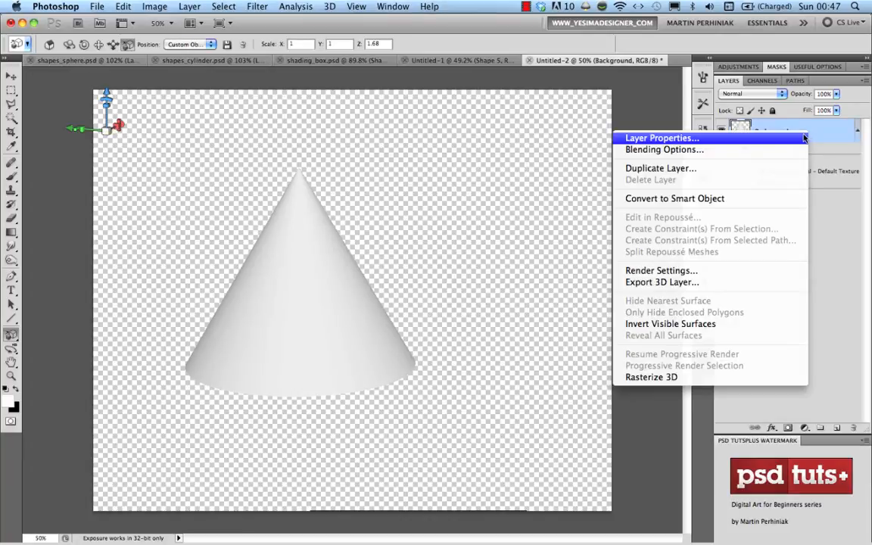
pyautogui.click(653, 376)
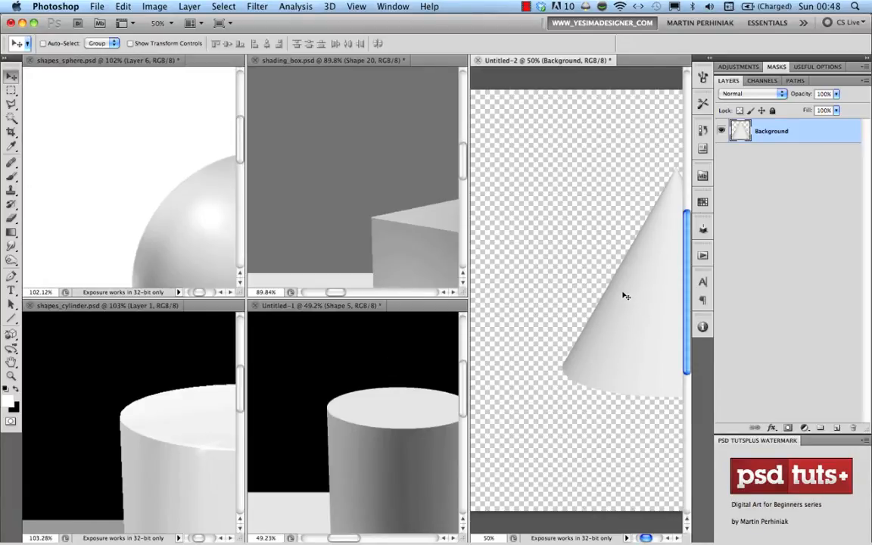
# Bring the cone into Untitled-1, hide the cylinder and shadow layers, and move it lower right
pyautogui.moveTo(626, 297); pyautogui.dragTo(348, 441)
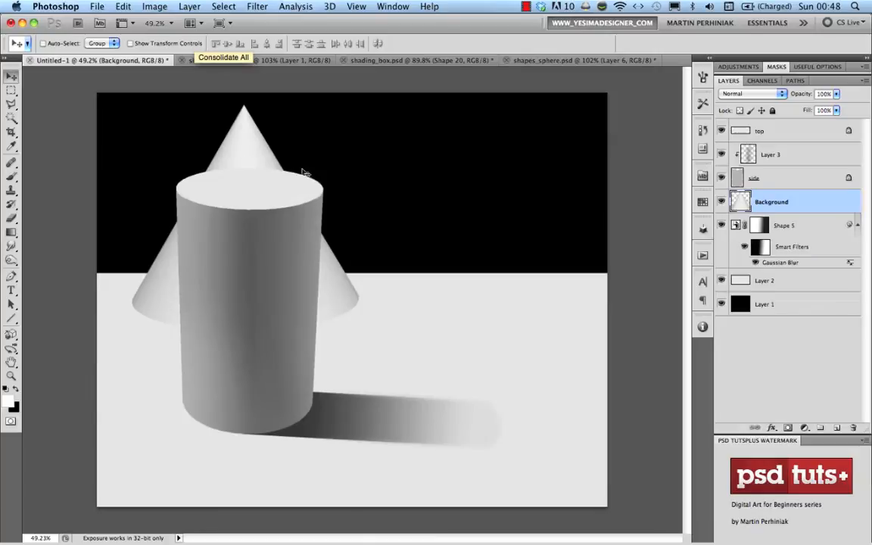
pyautogui.moveTo(725, 226); pyautogui.dragTo(719, 134)
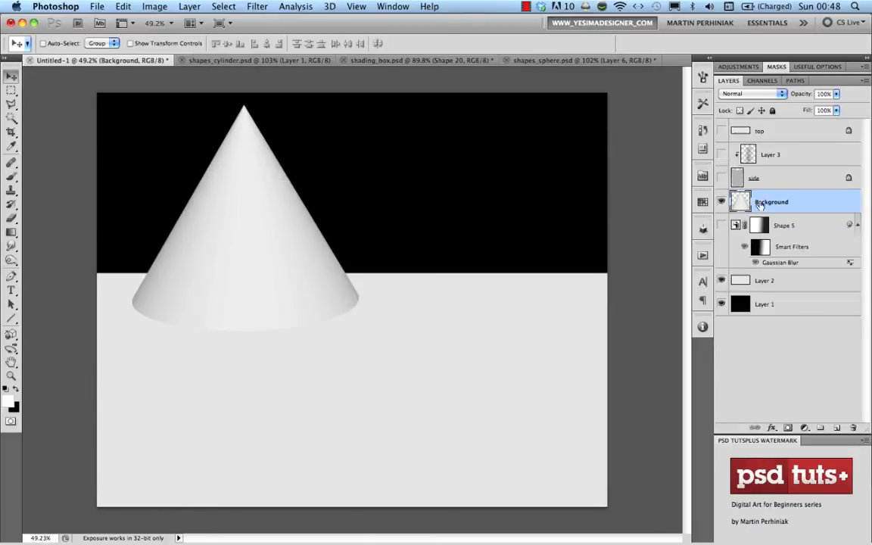
pyautogui.moveTo(218, 210); pyautogui.dragTo(309, 287)
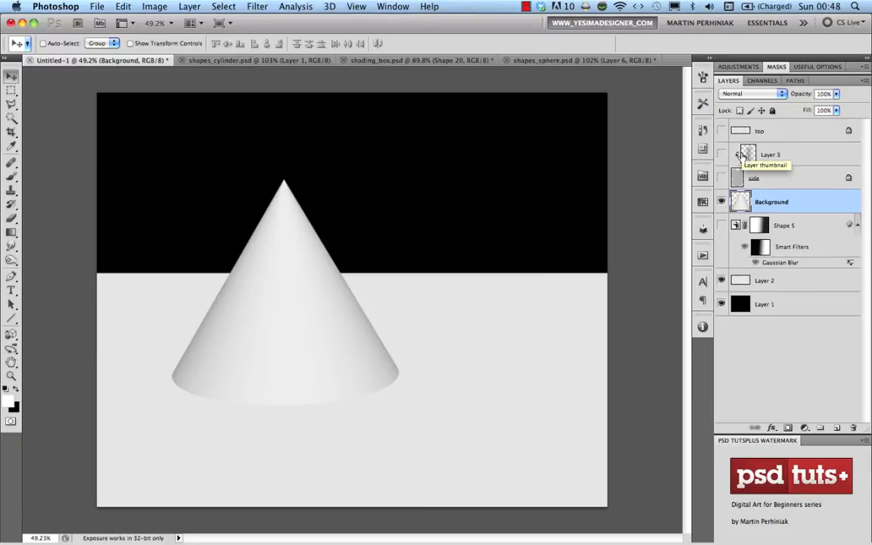
# Lock the cone's transparent pixels and fill it flat with a grey sampled from the cone
pyautogui.keyDown('alt'); pyautogui.click(740, 155); pyautogui.keyUp('alt')
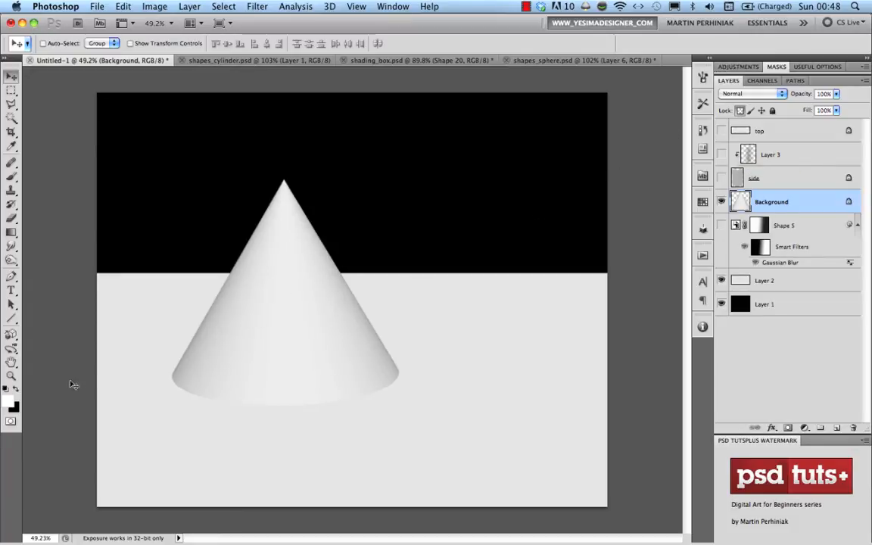
pyautogui.click(8, 401)
pyautogui.click(318, 238)
pyautogui.click(300, 233)
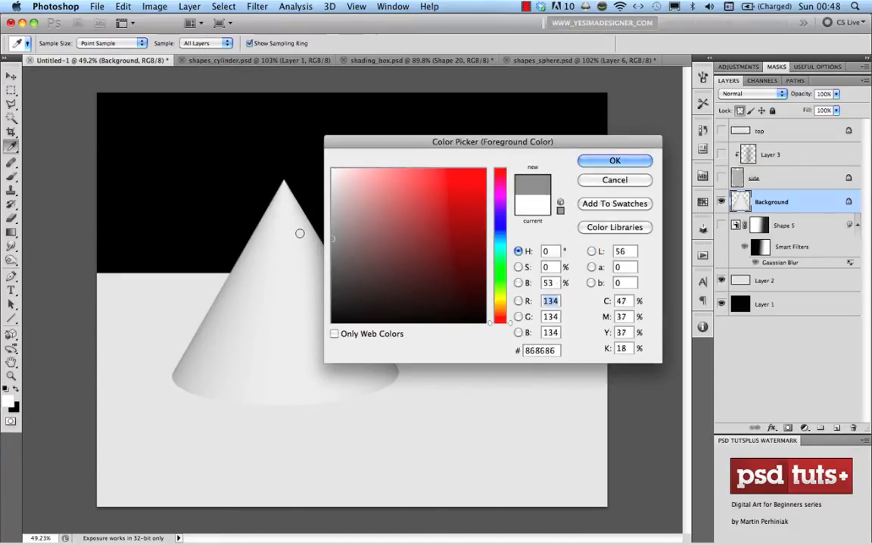
pyautogui.click(296, 218)
pyautogui.click(613, 159)
pyautogui.press('v')
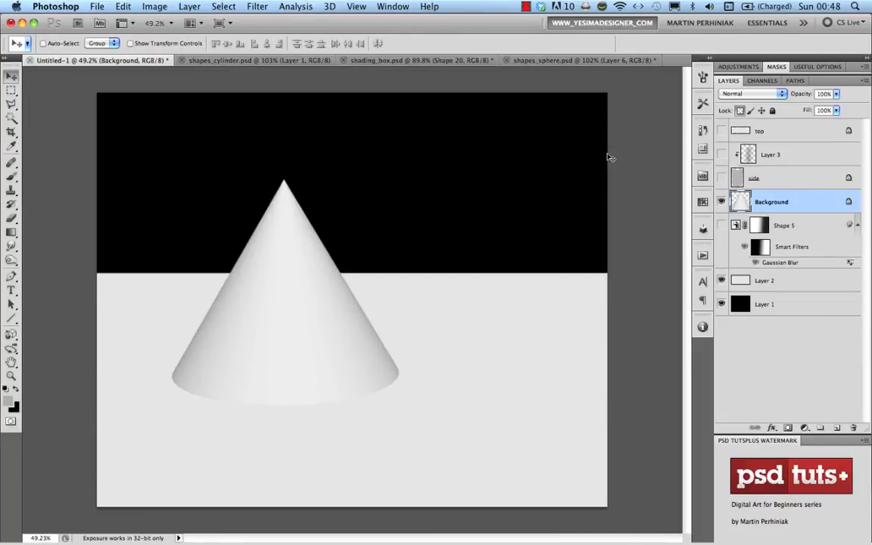
pyautogui.hotkey('alt', 'BackSpace')
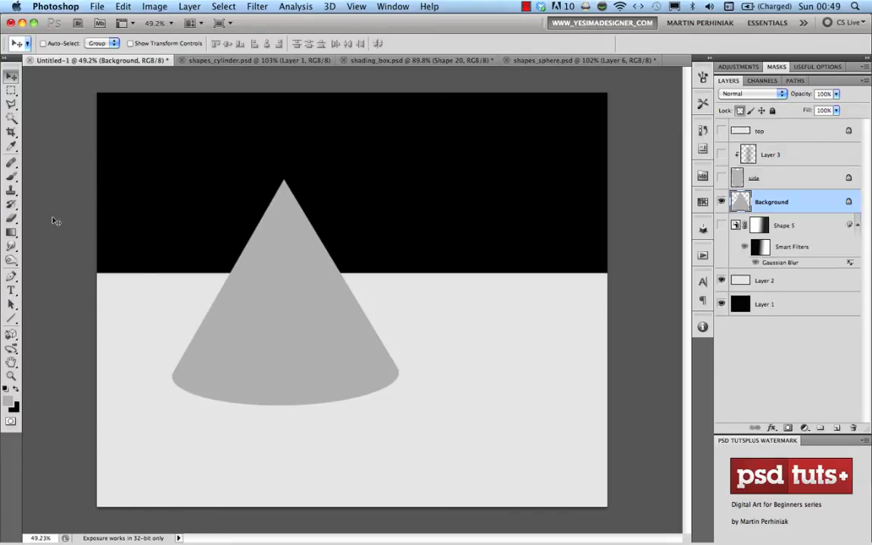
# Outline a shadow shape from the cone's base with the Pen tool and move it below Layer 2
pyautogui.press('p')
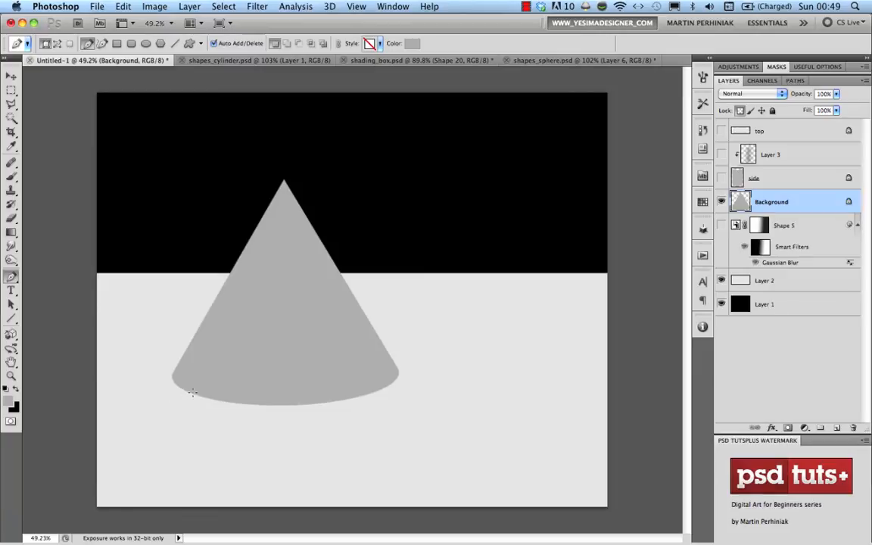
pyautogui.click(215, 401)
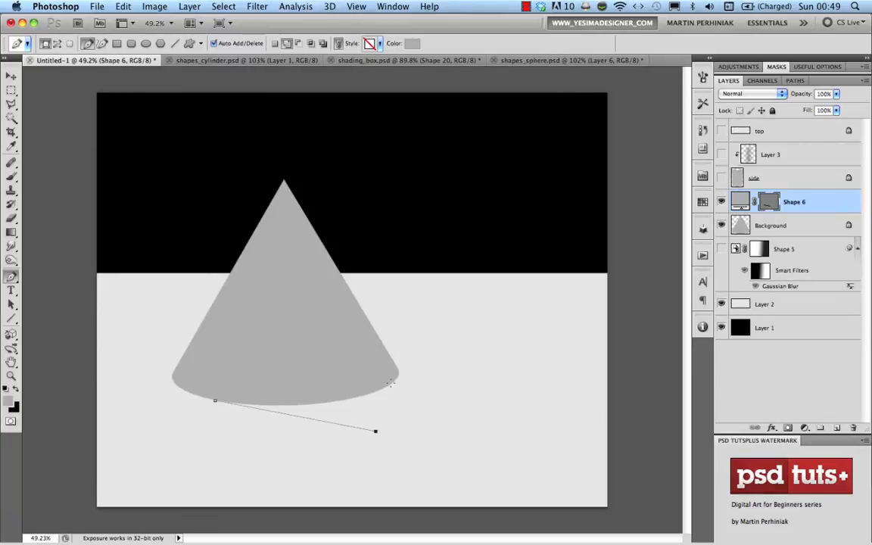
pyautogui.click(393, 379)
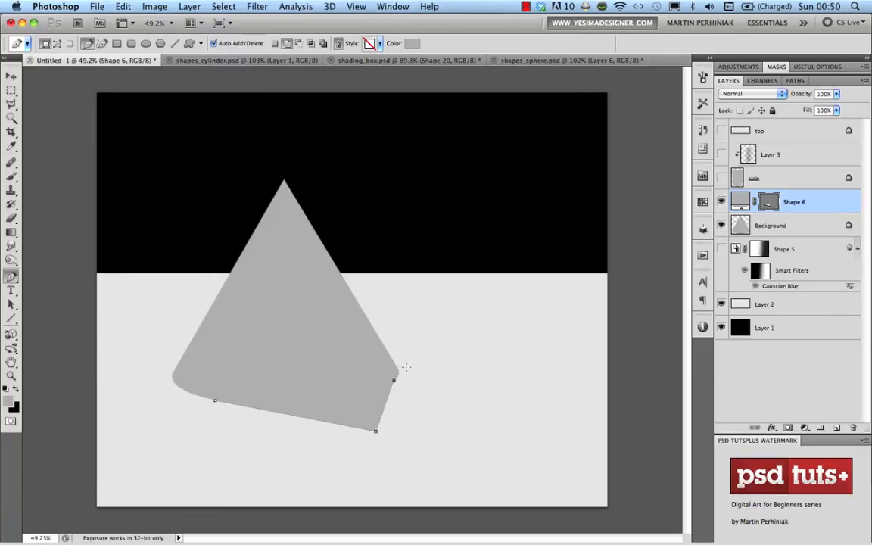
pyautogui.click(215, 401)
pyautogui.moveTo(800, 211); pyautogui.dragTo(787, 316)
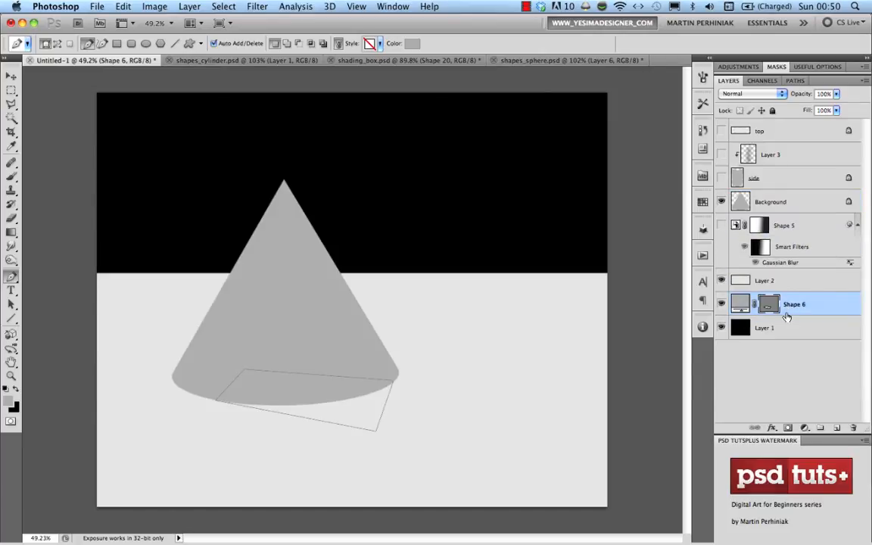
# Fill the Shape 6 shadow black, restack it above Layer 2, and nudge it under the cone's base
pyautogui.press('d')
pyautogui.hotkey('alt', 'BackSpace')
pyautogui.moveTo(787, 314); pyautogui.dragTo(782, 271)
pyautogui.press('v')
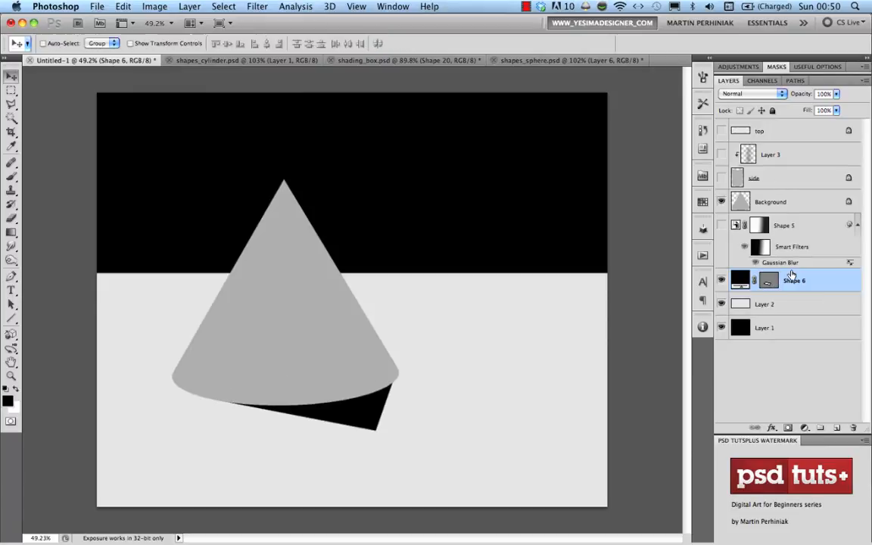
pyautogui.moveTo(338, 405); pyautogui.dragTo(381, 406)
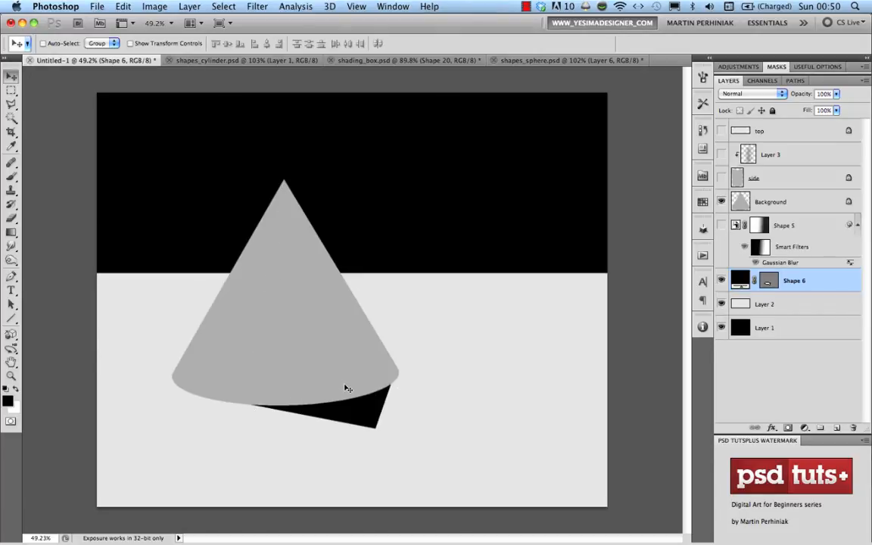
# Add a new Layer 4 above the cone's Background layer, clipped to the cone
pyautogui.click(750, 201)
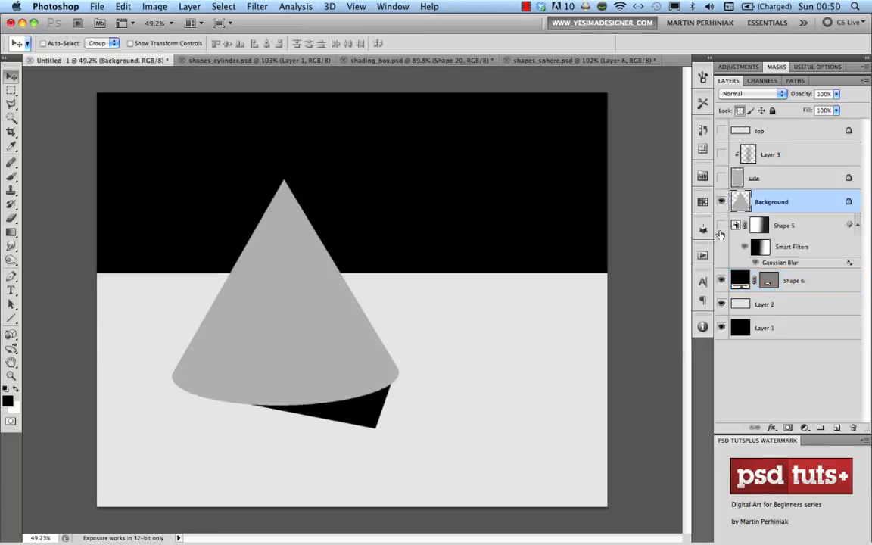
pyautogui.press('alt+shift+super+n')
pyautogui.keyDown('alt'); pyautogui.click(780, 214); pyautogui.keyUp('alt')
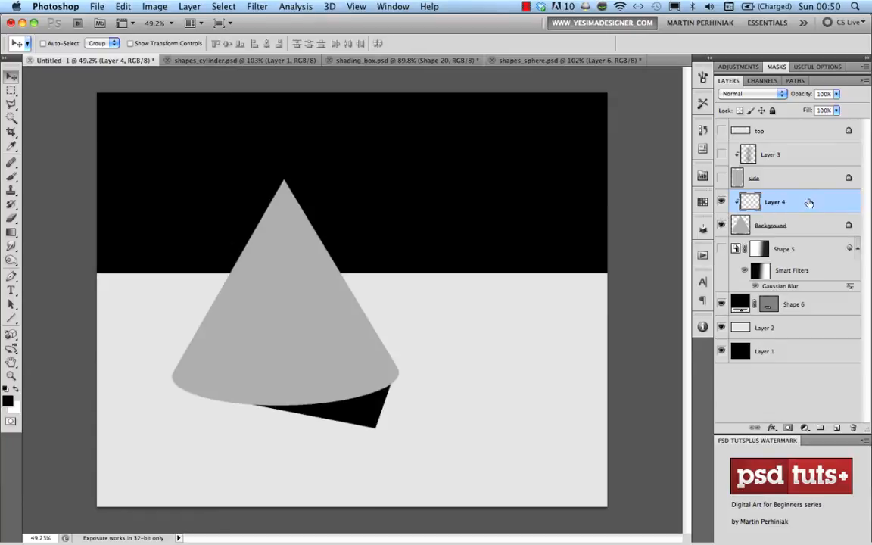
pyautogui.press('b')
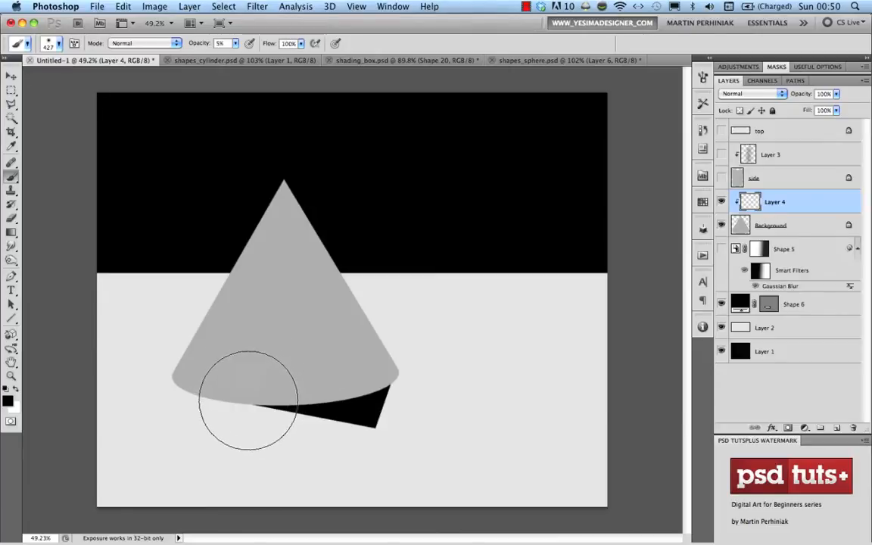
# Paint faint 5% black shading down the cone and along its right side
pyautogui.moveTo(248, 400); pyautogui.dragTo(288, 174)
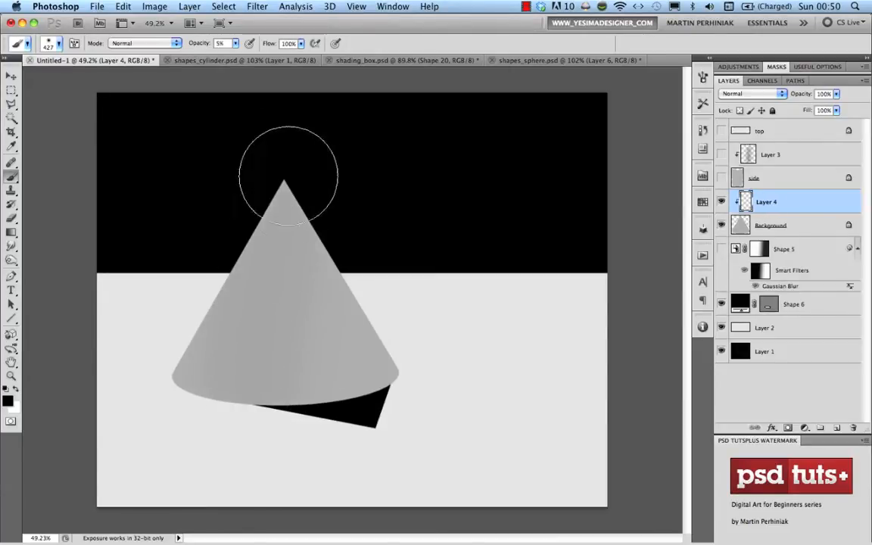
pyautogui.moveTo(386, 318); pyautogui.dragTo(346, 331)
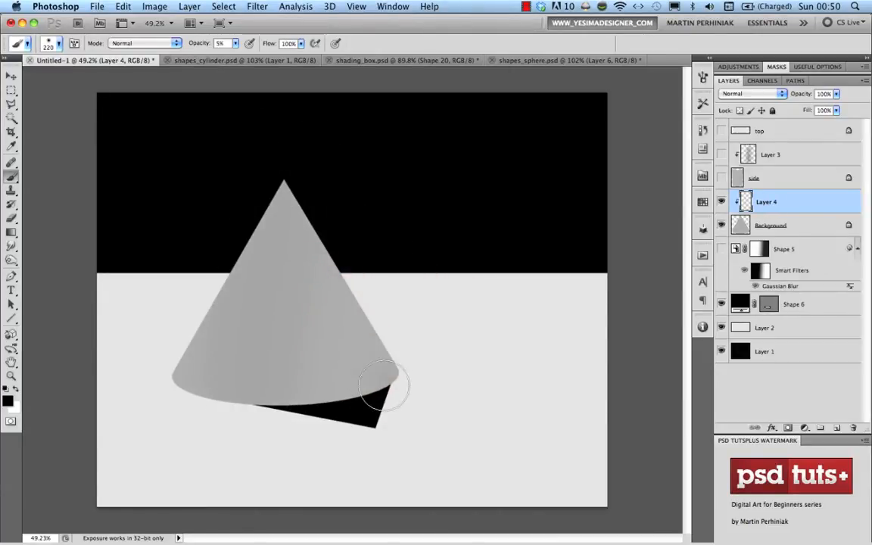
pyautogui.moveTo(384, 386)
pyautogui.mouseDown()
pyautogui.moveTo(318, 229)
pyautogui.moveTo(290, 195)
pyautogui.moveTo(379, 390)
pyautogui.mouseUp()
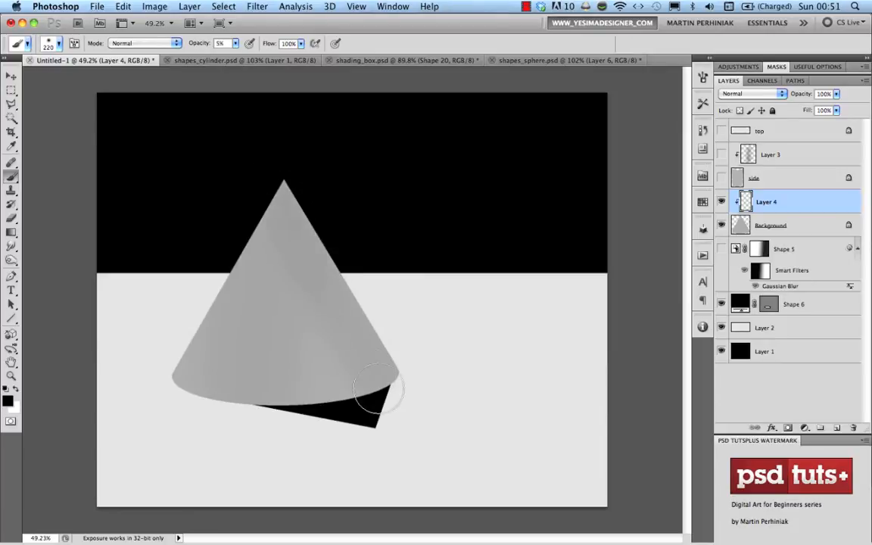
pyautogui.moveTo(272, 374)
pyautogui.mouseDown()
pyautogui.moveTo(247, 389)
pyautogui.moveTo(275, 189)
pyautogui.moveTo(274, 222)
pyautogui.moveTo(251, 384)
pyautogui.moveTo(270, 175)
pyautogui.moveTo(317, 273)
pyautogui.mouseUp()
pyautogui.moveTo(356, 376)
pyautogui.mouseDown()
pyautogui.moveTo(370, 391)
pyautogui.moveTo(312, 293)
pyautogui.mouseUp()
pyautogui.moveTo(280, 372)
pyautogui.mouseDown()
pyautogui.moveTo(249, 403)
pyautogui.moveTo(283, 177)
pyautogui.moveTo(297, 247)
pyautogui.moveTo(289, 311)
pyautogui.moveTo(299, 351)
pyautogui.moveTo(408, 373)
pyautogui.mouseUp()
pyautogui.moveTo(408, 372); pyautogui.dragTo(389, 384)
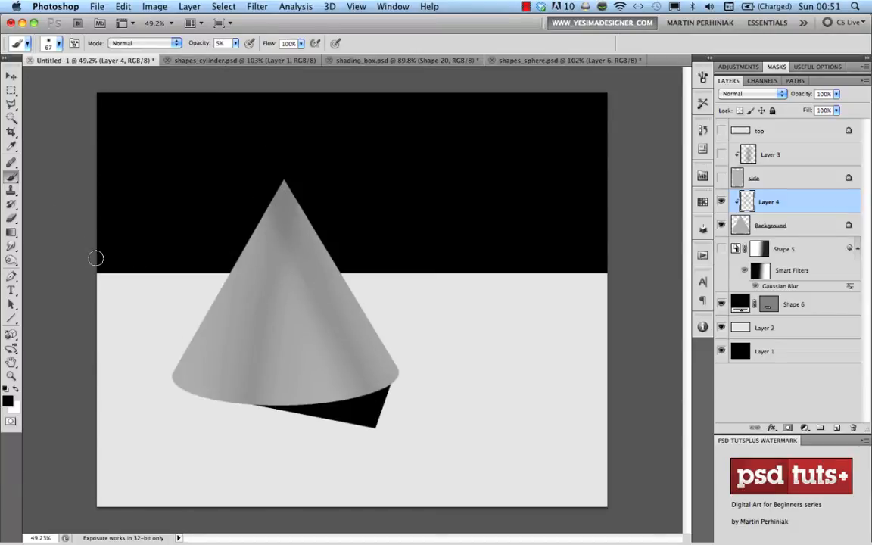
pyautogui.press('r')
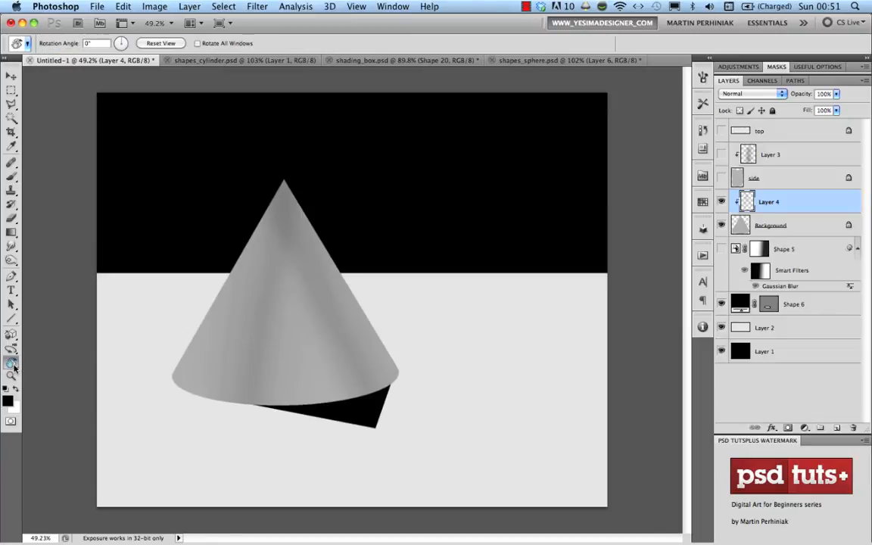
# Rotate the canvas to about -59° and softly darken the cone's upper edge
pyautogui.click(12, 364)
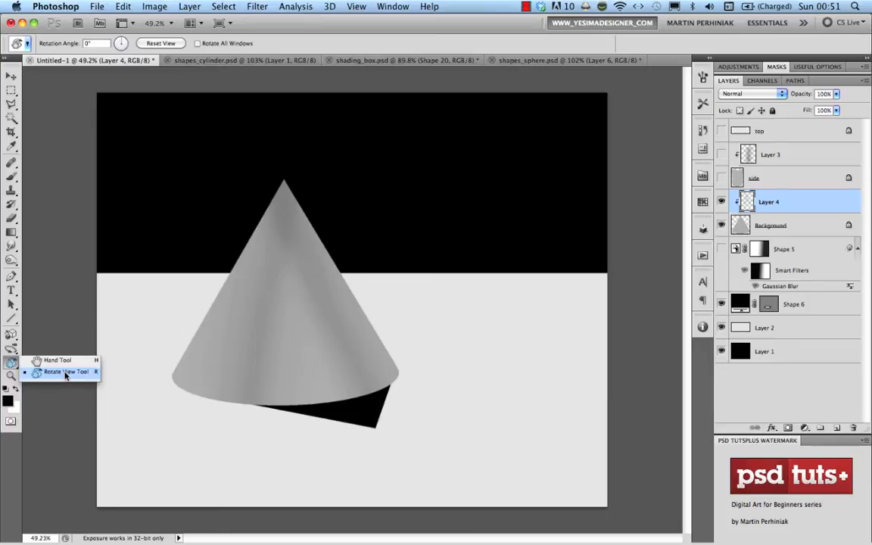
pyautogui.click(66, 371)
pyautogui.moveTo(281, 167); pyautogui.dragTo(133, 309)
pyautogui.moveTo(269, 373); pyautogui.dragTo(279, 291)
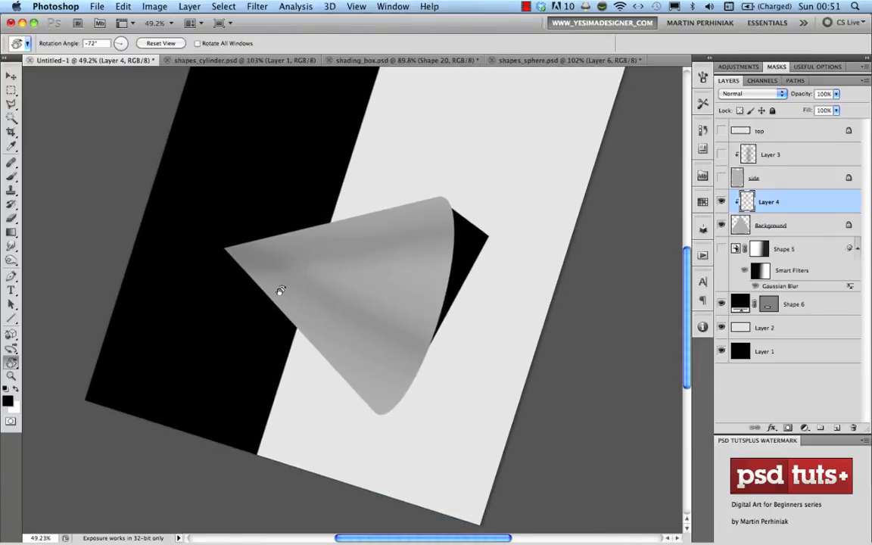
pyautogui.press('b')
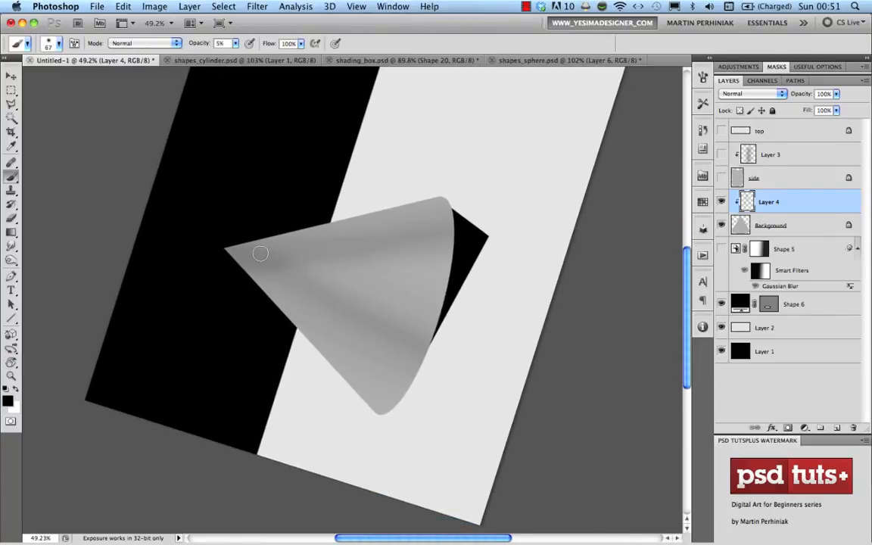
pyautogui.press('r')
pyautogui.moveTo(288, 187); pyautogui.dragTo(321, 175)
pyautogui.press('b')
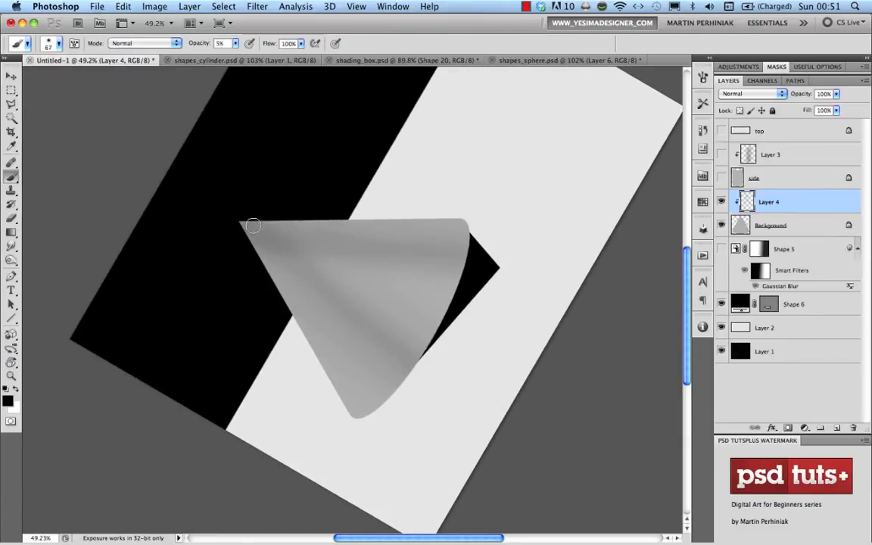
pyautogui.moveTo(265, 235); pyautogui.dragTo(452, 239)
pyautogui.moveTo(253, 228)
pyautogui.mouseDown()
pyautogui.moveTo(314, 244)
pyautogui.moveTo(307, 244)
pyautogui.mouseUp()
pyautogui.moveTo(214, 207); pyautogui.dragTo(491, 259)
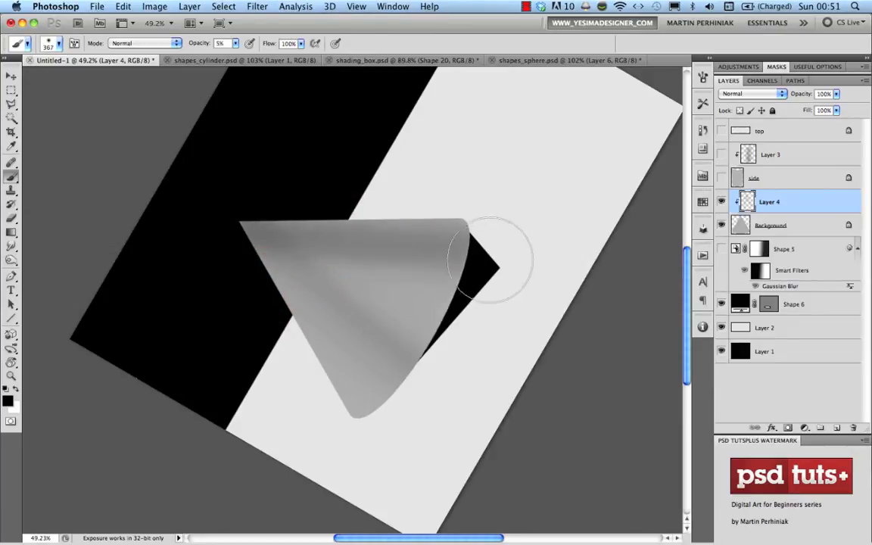
pyautogui.moveTo(294, 250); pyautogui.dragTo(247, 249)
pyautogui.moveTo(248, 227); pyautogui.dragTo(435, 235)
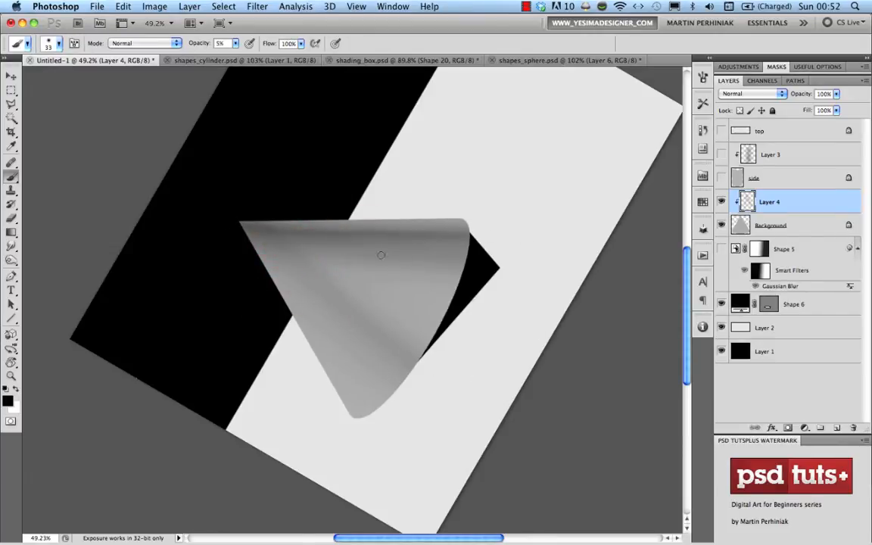
# Re-centre the rotated view and shade from the cone's tip along its side
pyautogui.moveTo(410, 314)
pyautogui.mouseDown()
pyautogui.moveTo(432, 318)
pyautogui.moveTo(454, 244)
pyautogui.mouseUp()
pyautogui.press('r')
pyautogui.moveTo(450, 296); pyautogui.dragTo(466, 260)
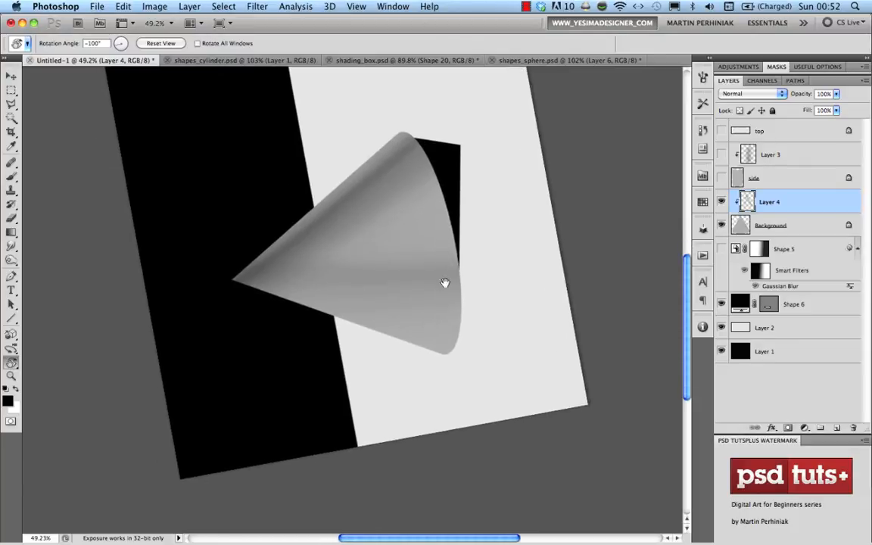
pyautogui.moveTo(438, 309); pyautogui.dragTo(477, 236)
pyautogui.press('b')
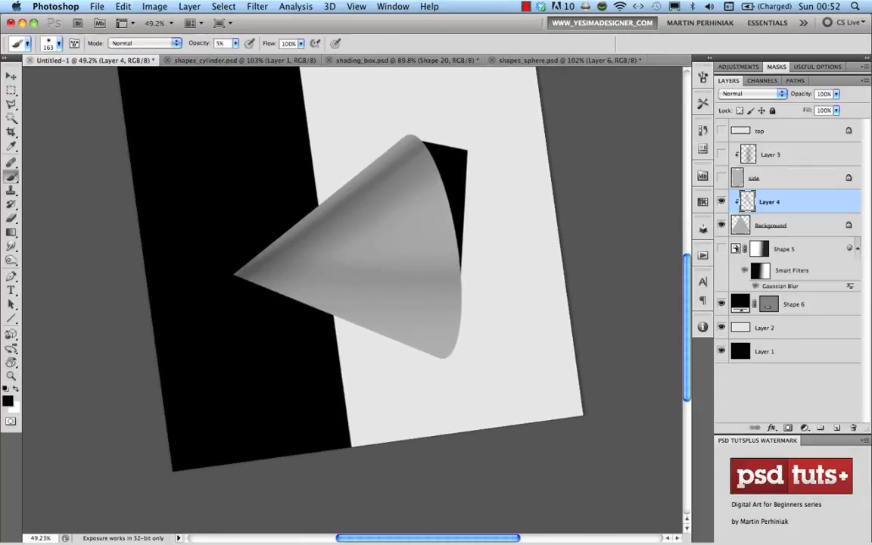
pyautogui.moveTo(277, 281)
pyautogui.mouseDown()
pyautogui.moveTo(231, 275)
pyautogui.moveTo(475, 273)
pyautogui.moveTo(279, 277)
pyautogui.moveTo(173, 291)
pyautogui.moveTo(267, 281)
pyautogui.moveTo(253, 274)
pyautogui.moveTo(244, 275)
pyautogui.moveTo(443, 273)
pyautogui.moveTo(289, 282)
pyautogui.moveTo(332, 272)
pyautogui.moveTo(301, 271)
pyautogui.mouseUp()
pyautogui.moveTo(228, 272)
pyautogui.mouseDown()
pyautogui.moveTo(480, 263)
pyautogui.moveTo(235, 275)
pyautogui.moveTo(461, 272)
pyautogui.mouseUp()
# Reset the view rotation and apply a 12.5-pixel Gaussian Blur to Layer 4's shading
pyautogui.press('Escape')
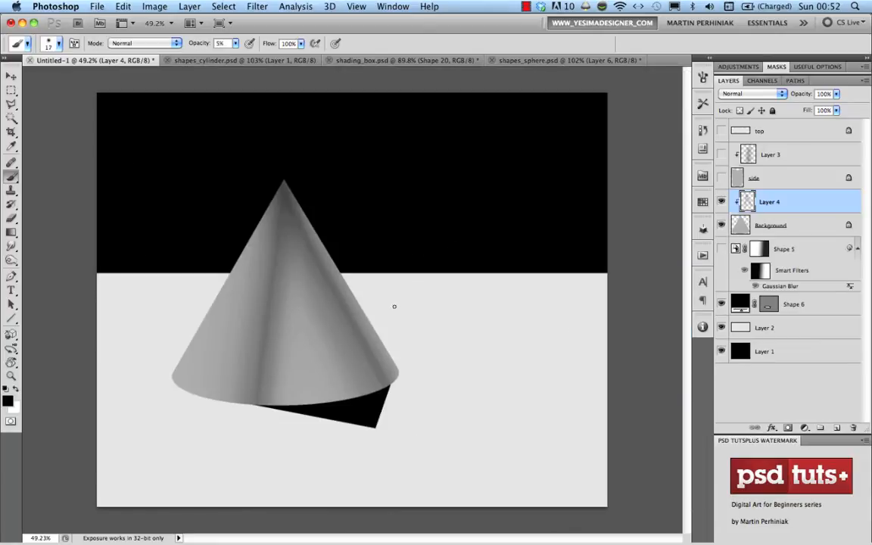
pyautogui.moveTo(262, 399); pyautogui.dragTo(253, 409)
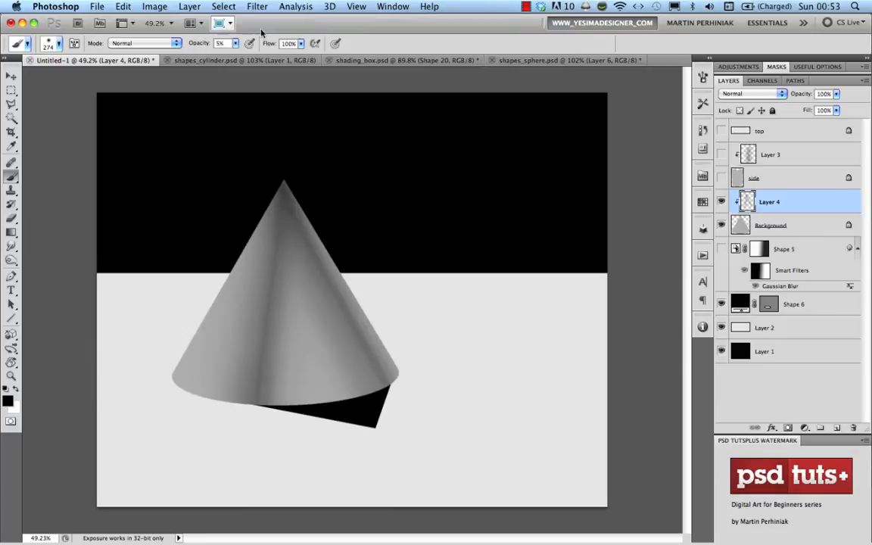
pyautogui.click(256, 7)
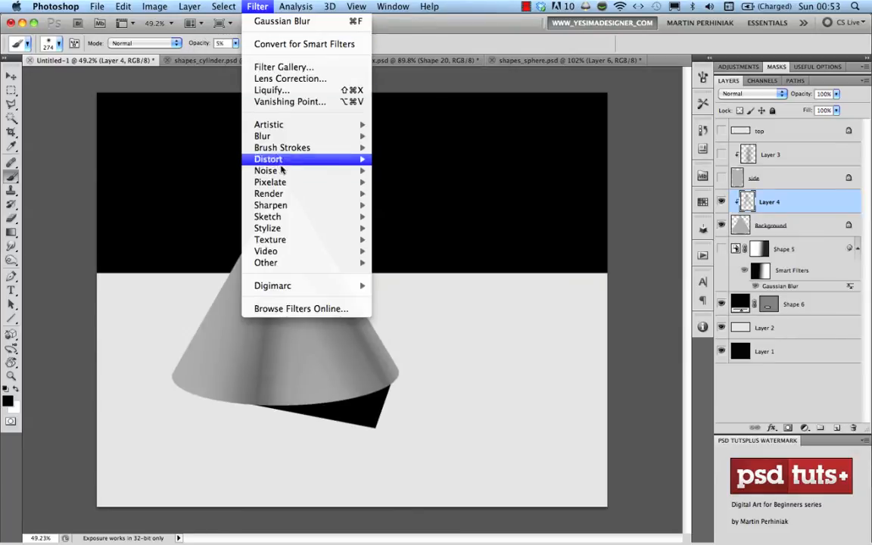
pyautogui.moveTo(348, 136)
pyautogui.click(479, 183)
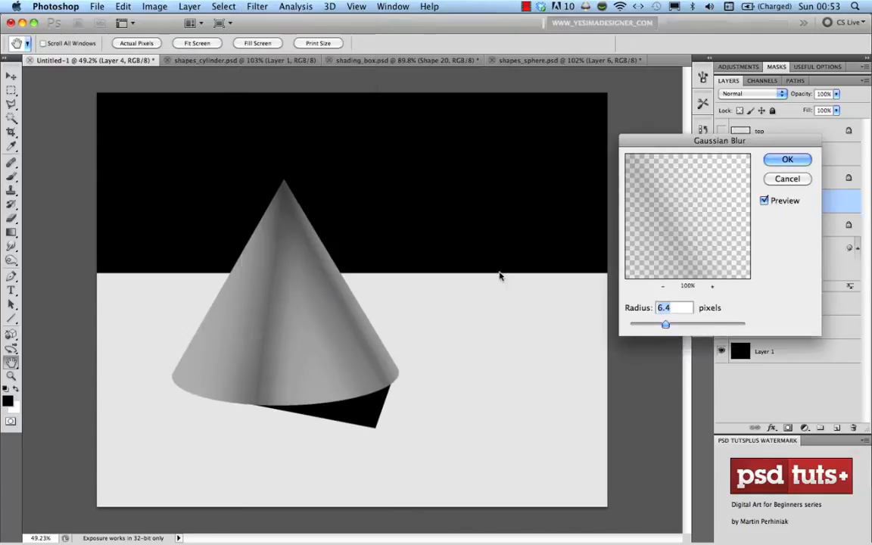
pyautogui.moveTo(665, 325); pyautogui.dragTo(687, 325)
pyautogui.moveTo(687, 325)
pyautogui.mouseDown()
pyautogui.moveTo(663, 324)
pyautogui.moveTo(680, 325)
pyautogui.mouseUp()
pyautogui.click(788, 159)
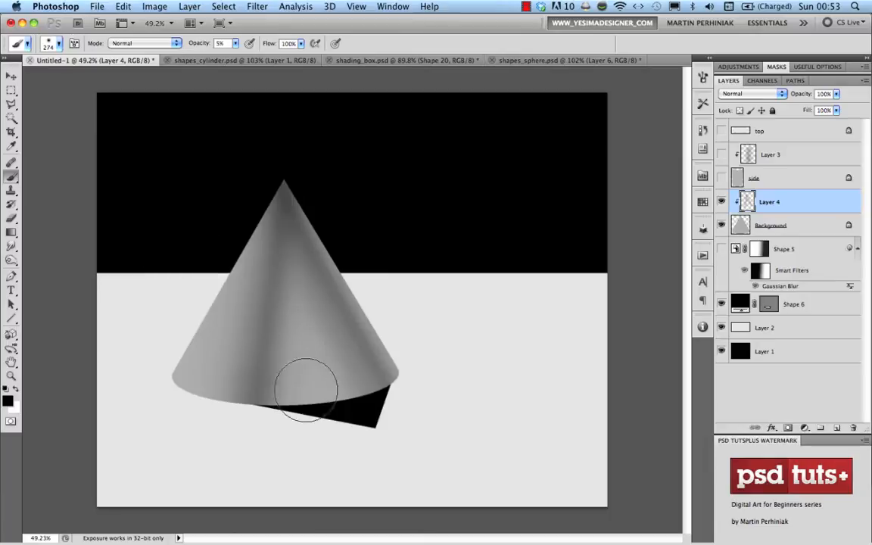
# Enlarge the brush to about 375 and deepen the soft 5% black shading down the cone's centre
pyautogui.moveTo(308, 388)
pyautogui.mouseDown()
pyautogui.moveTo(337, 396)
pyautogui.moveTo(285, 274)
pyautogui.moveTo(314, 410)
pyautogui.moveTo(309, 405)
pyautogui.moveTo(323, 385)
pyautogui.moveTo(286, 320)
pyautogui.moveTo(328, 379)
pyautogui.moveTo(300, 340)
pyautogui.mouseUp()
pyautogui.moveTo(335, 379); pyautogui.dragTo(286, 377)
pyautogui.moveTo(303, 326)
pyautogui.mouseDown()
pyautogui.moveTo(311, 383)
pyautogui.moveTo(289, 392)
pyautogui.moveTo(283, 309)
pyautogui.moveTo(287, 358)
pyautogui.moveTo(294, 294)
pyautogui.moveTo(317, 401)
pyautogui.moveTo(305, 334)
pyautogui.moveTo(322, 373)
pyautogui.moveTo(299, 288)
pyautogui.moveTo(299, 389)
pyautogui.moveTo(293, 328)
pyautogui.moveTo(326, 374)
pyautogui.mouseUp()
pyautogui.moveTo(277, 276)
pyautogui.mouseDown()
pyautogui.moveTo(297, 328)
pyautogui.moveTo(299, 299)
pyautogui.moveTo(300, 396)
pyautogui.moveTo(299, 291)
pyautogui.moveTo(289, 399)
pyautogui.moveTo(302, 339)
pyautogui.moveTo(327, 353)
pyautogui.moveTo(298, 320)
pyautogui.moveTo(315, 383)
pyautogui.moveTo(290, 385)
pyautogui.moveTo(309, 403)
pyautogui.moveTo(343, 393)
pyautogui.moveTo(298, 320)
pyautogui.moveTo(307, 404)
pyautogui.moveTo(273, 252)
pyautogui.moveTo(285, 246)
pyautogui.moveTo(308, 409)
pyautogui.moveTo(297, 341)
pyautogui.moveTo(299, 408)
pyautogui.moveTo(308, 326)
pyautogui.moveTo(339, 394)
pyautogui.moveTo(327, 401)
pyautogui.moveTo(334, 400)
pyautogui.moveTo(321, 387)
pyautogui.moveTo(331, 363)
pyautogui.moveTo(359, 392)
pyautogui.moveTo(303, 296)
pyautogui.mouseUp()
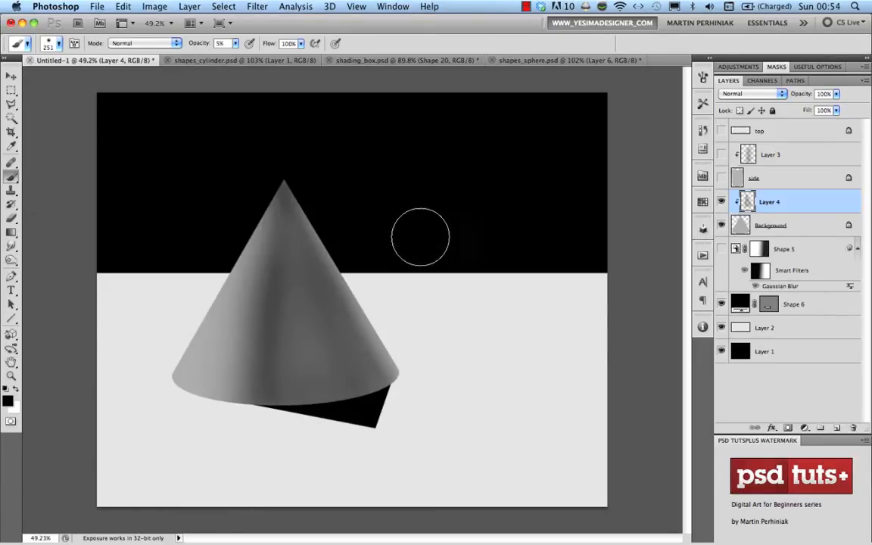
pyautogui.press('v')
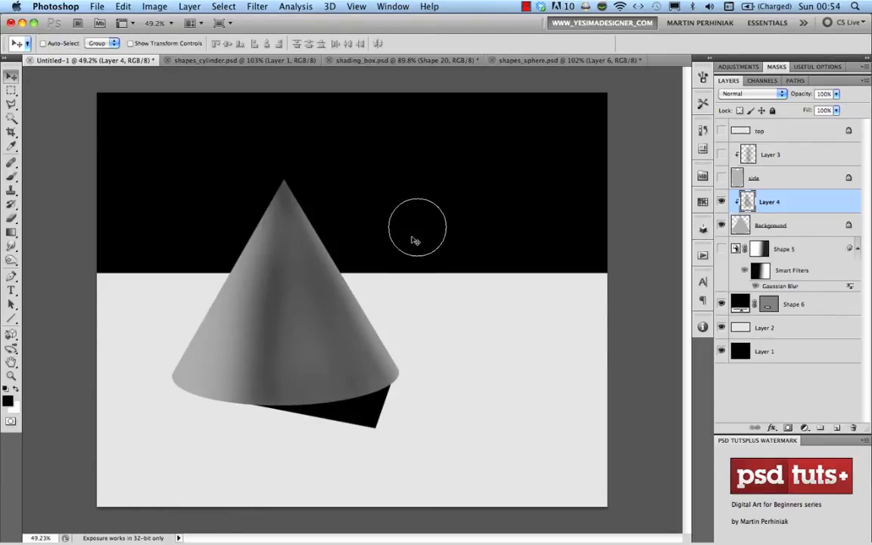
# Lighten the cone's Shape 6 shadow from black to grey
pyautogui.click(817, 305)
pyautogui.moveTo(802, 97); pyautogui.dragTo(783, 95)
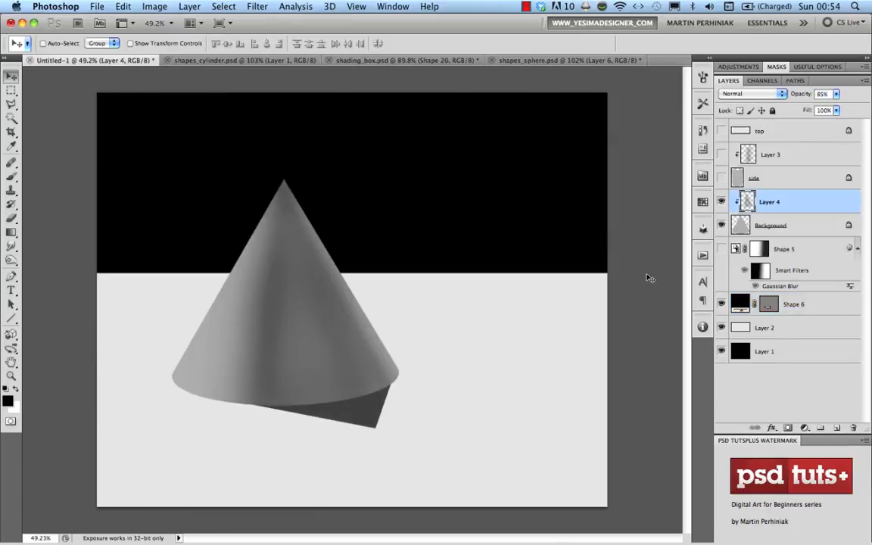
pyautogui.press('b')
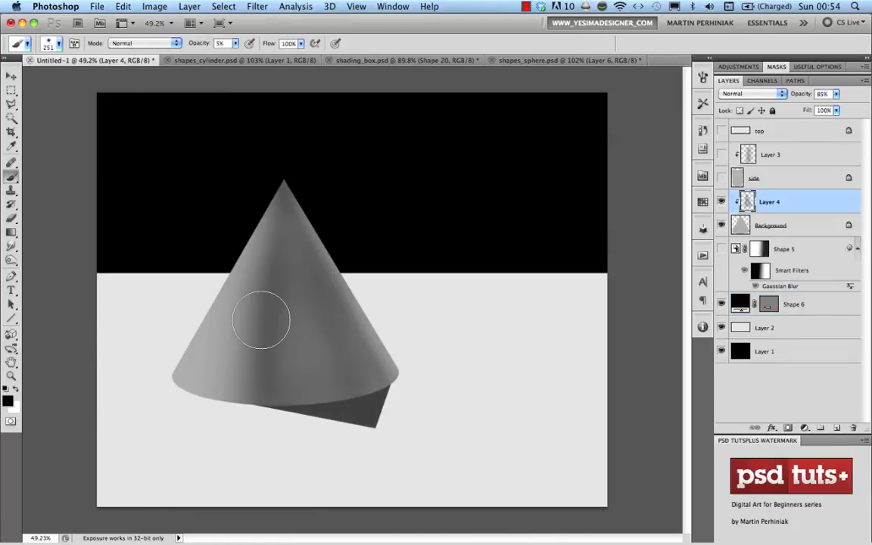
pyautogui.press('x')
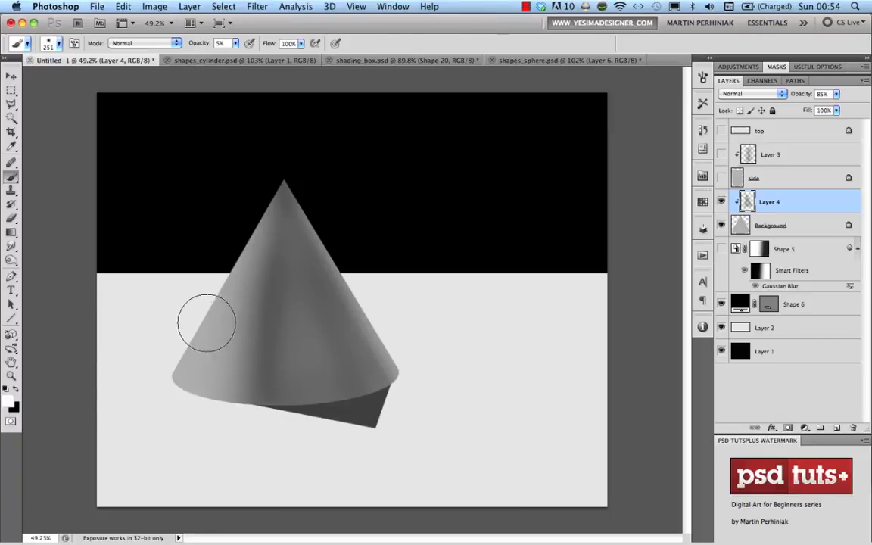
# Brighten the cone's lower-left body and right edge with faint white strokes from a brush around 281
pyautogui.moveTo(212, 334)
pyautogui.mouseDown()
pyautogui.moveTo(241, 229)
pyautogui.moveTo(221, 398)
pyautogui.moveTo(241, 252)
pyautogui.moveTo(209, 403)
pyautogui.moveTo(190, 363)
pyautogui.moveTo(203, 427)
pyautogui.moveTo(225, 244)
pyautogui.moveTo(206, 341)
pyautogui.mouseUp()
pyautogui.moveTo(404, 270); pyautogui.dragTo(386, 268)
pyautogui.moveTo(297, 181)
pyautogui.mouseDown()
pyautogui.moveTo(394, 354)
pyautogui.moveTo(292, 157)
pyautogui.moveTo(411, 374)
pyautogui.moveTo(326, 216)
pyautogui.moveTo(284, 163)
pyautogui.moveTo(166, 418)
pyautogui.moveTo(204, 387)
pyautogui.moveTo(199, 430)
pyautogui.mouseUp()
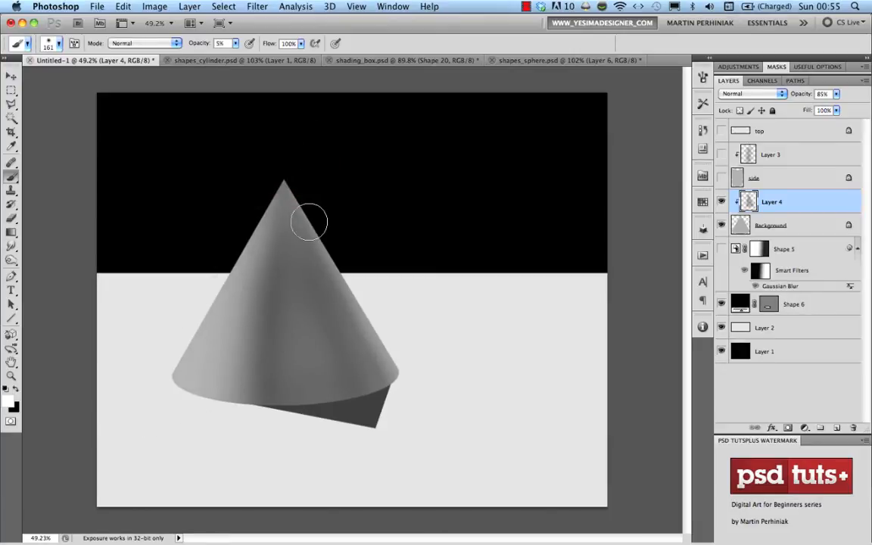
pyautogui.moveTo(309, 222); pyautogui.dragTo(426, 419)
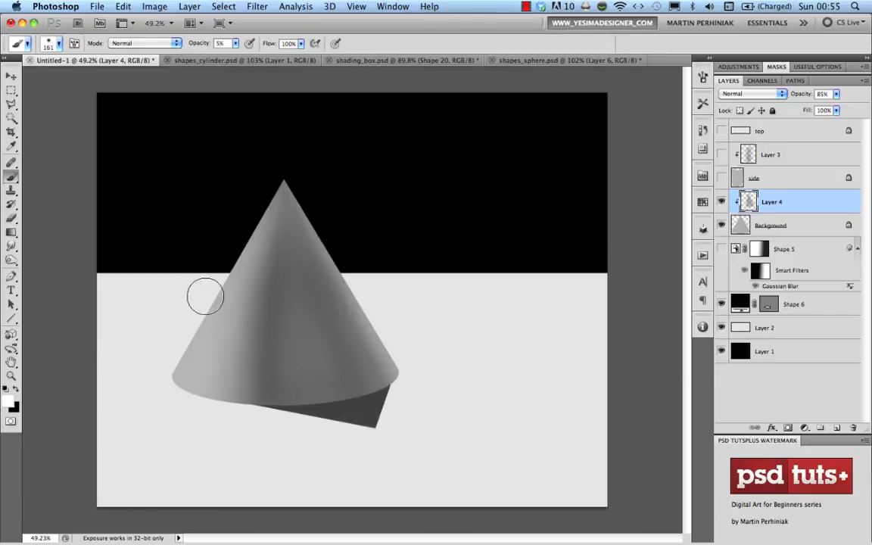
pyautogui.moveTo(203, 373)
pyautogui.mouseDown()
pyautogui.moveTo(219, 384)
pyautogui.moveTo(185, 371)
pyautogui.mouseUp()
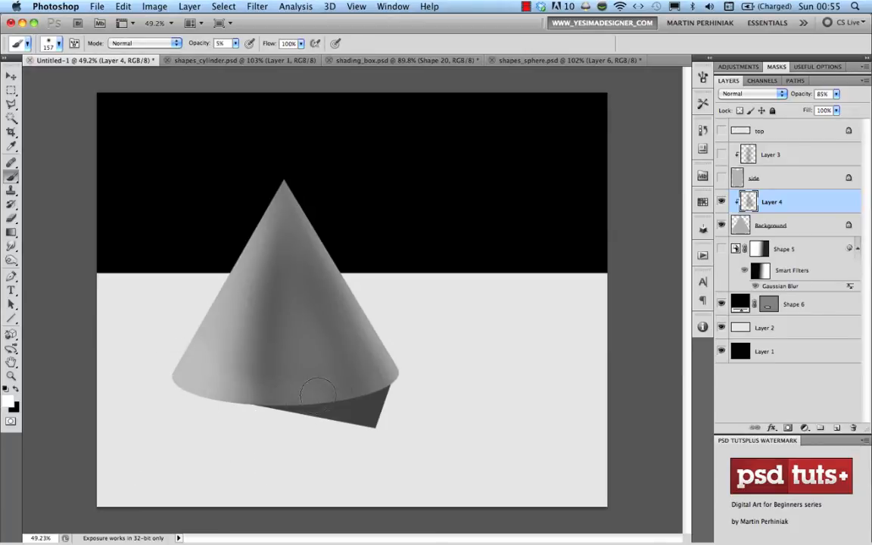
pyautogui.moveTo(198, 436); pyautogui.dragTo(240, 438)
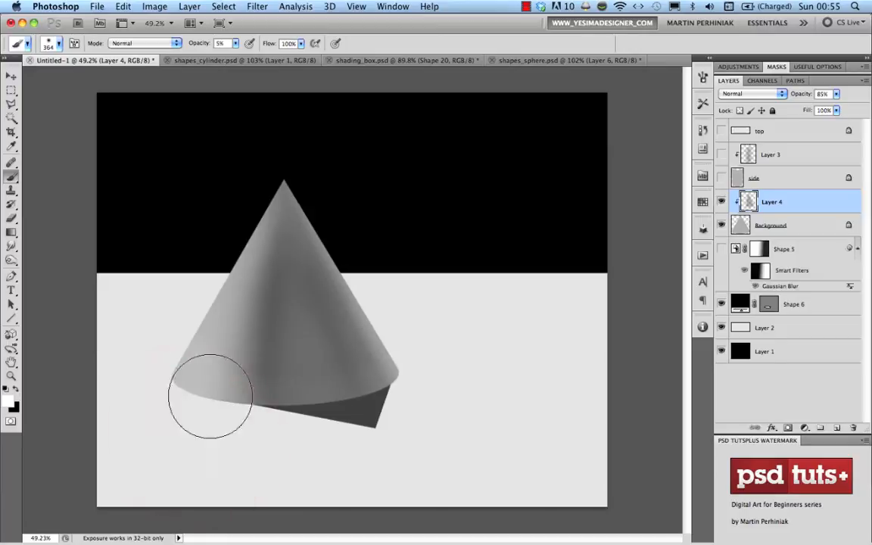
pyautogui.moveTo(210, 396)
pyautogui.mouseDown()
pyautogui.moveTo(250, 376)
pyautogui.moveTo(322, 383)
pyautogui.moveTo(399, 363)
pyautogui.mouseUp()
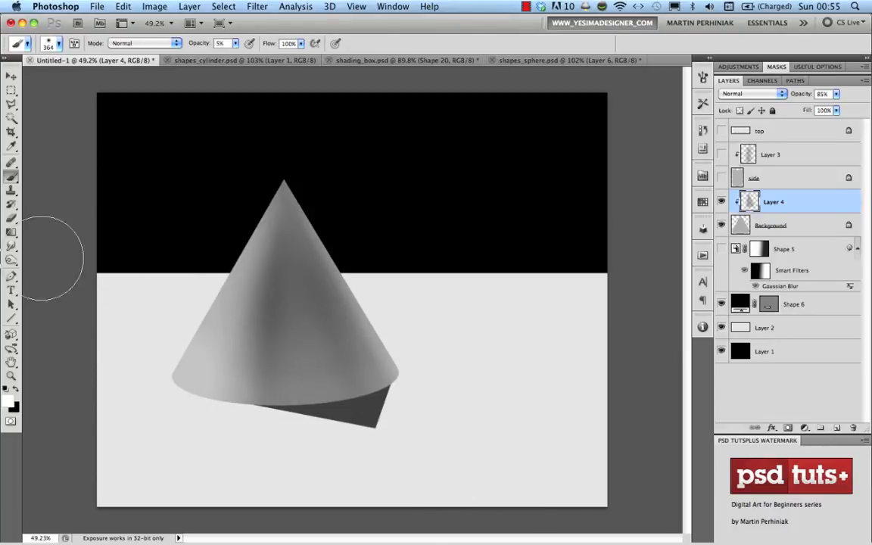
pyautogui.press('u')
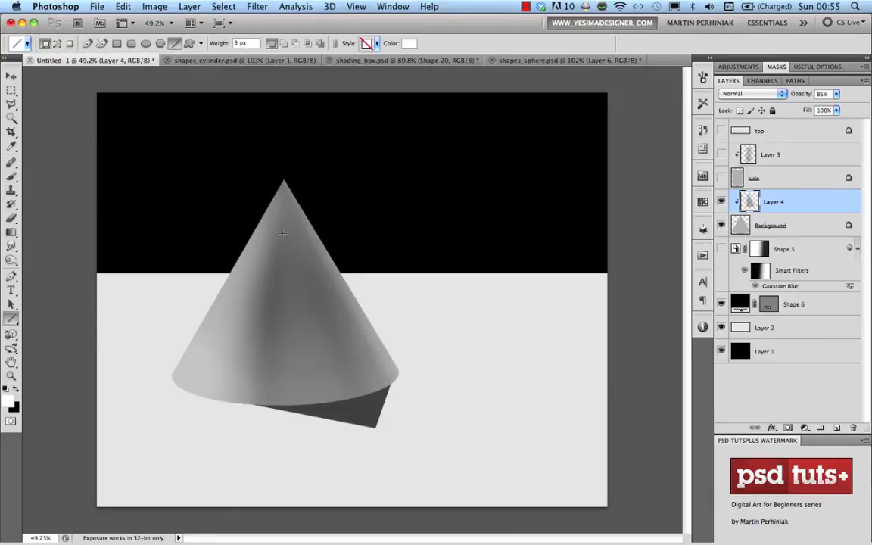
# Draw black construction lines from the cone's apex to its base, down its right edge, and along the base
pyautogui.press('x')
pyautogui.moveTo(283, 181); pyautogui.dragTo(252, 407)
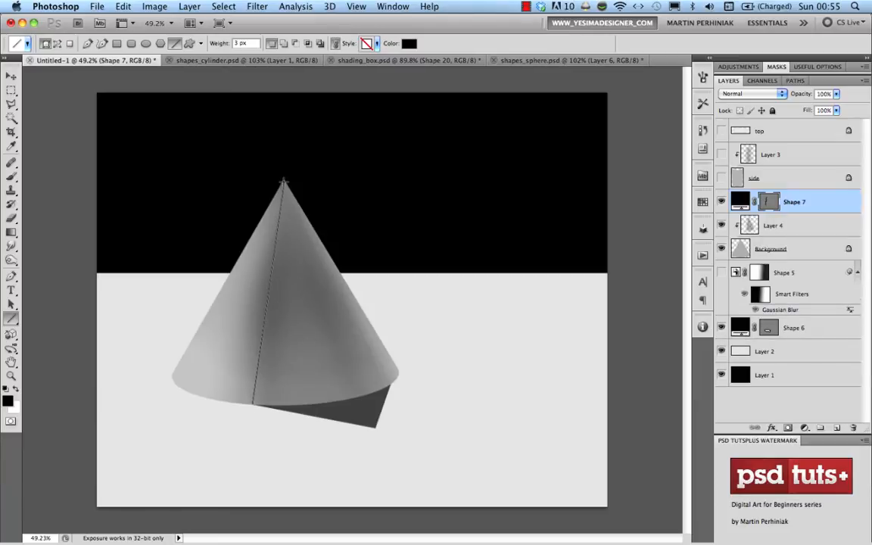
pyautogui.moveTo(283, 182)
pyautogui.mouseDown()
pyautogui.moveTo(303, 285)
pyautogui.moveTo(391, 383)
pyautogui.mouseUp()
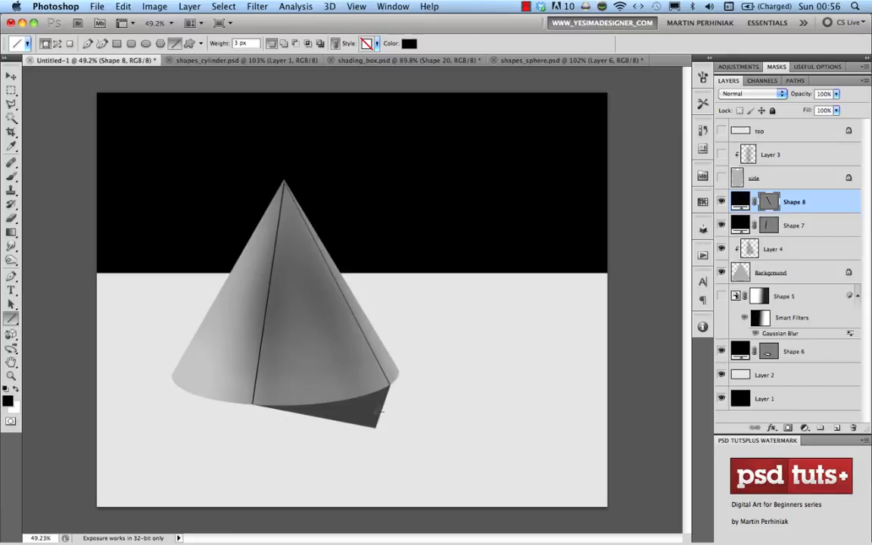
pyautogui.moveTo(375, 426); pyautogui.dragTo(413, 343)
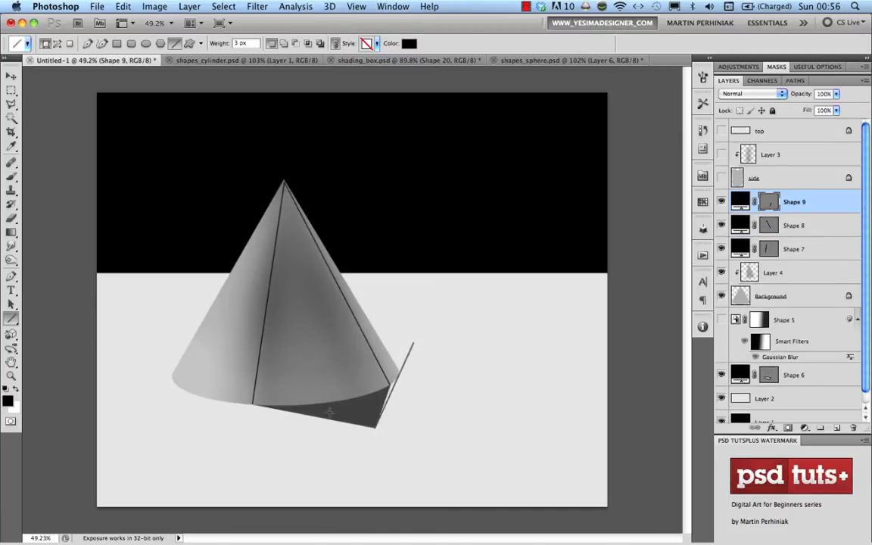
pyautogui.moveTo(374, 428); pyautogui.dragTo(181, 391)
pyautogui.press('super+z')
pyautogui.moveTo(374, 428); pyautogui.dragTo(163, 390)
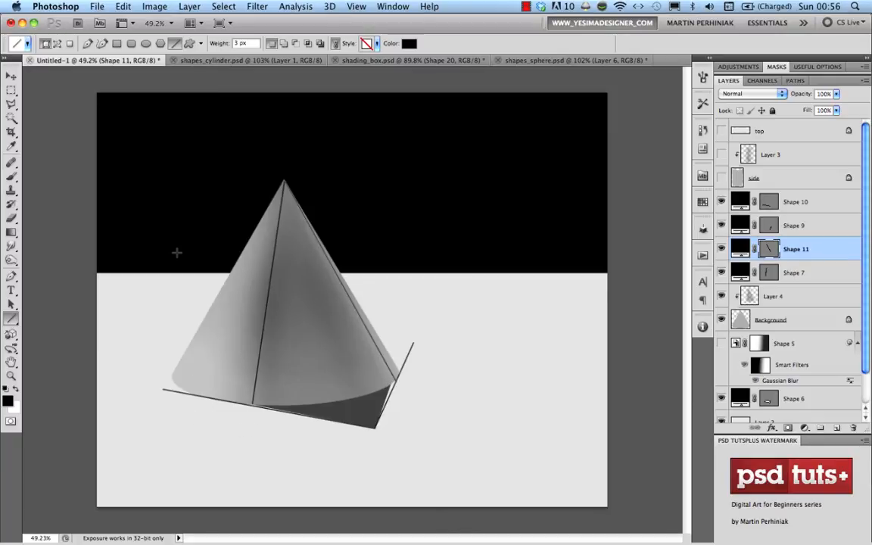
# Switch to the shapes_sphere.psd document showing the shaded sphere and its shadow
pyautogui.click(524, 61)
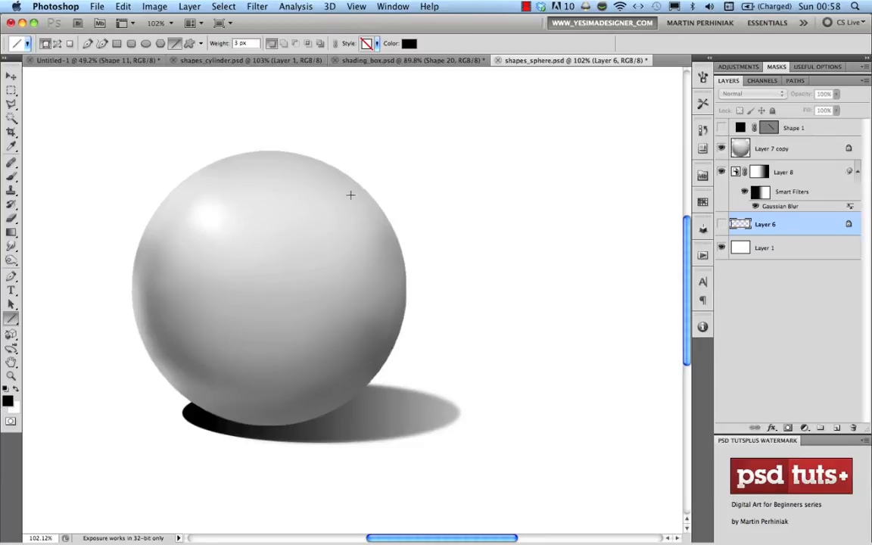
# Draw a slanted line tangent to the sphere's right side and duplicate it parallel onto the left side
pyautogui.moveTo(457, 411); pyautogui.dragTo(357, 127)
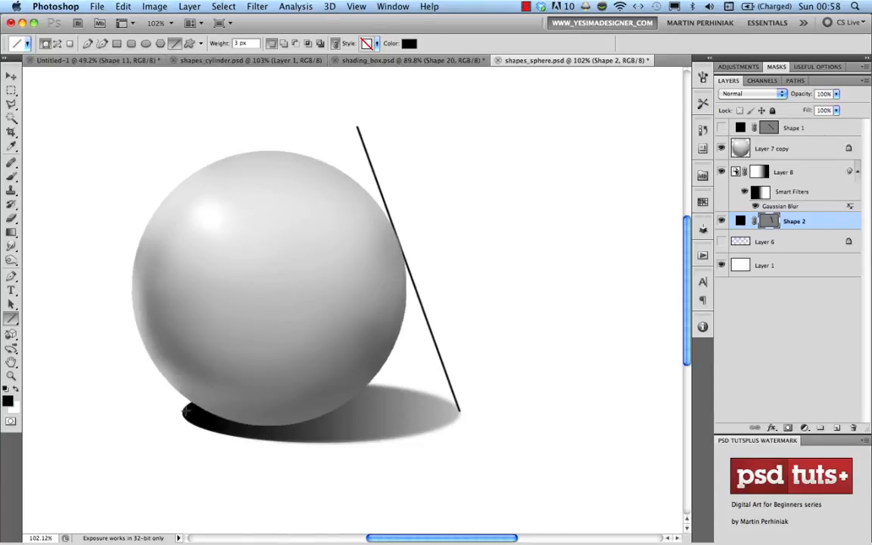
pyautogui.moveTo(182, 414); pyautogui.dragTo(90, 147)
pyautogui.press('Escape')
pyautogui.press('v')
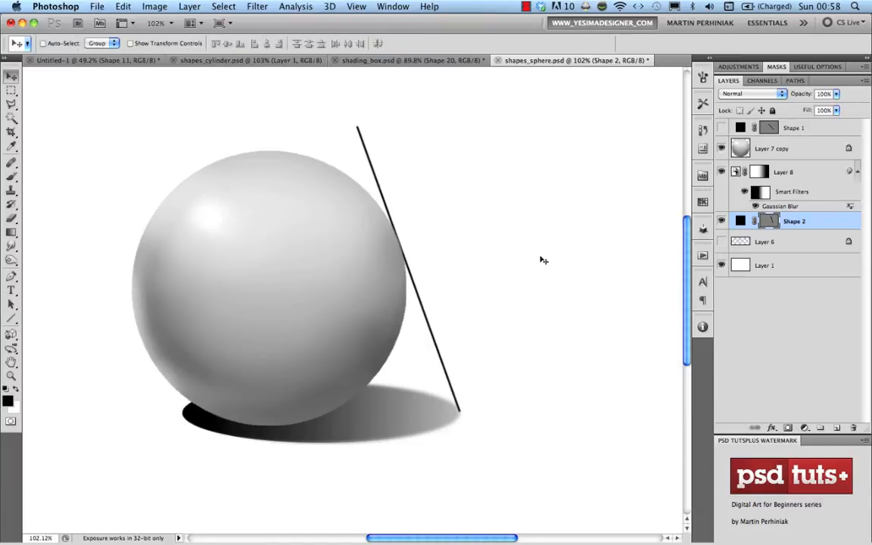
pyautogui.moveTo(418, 282); pyautogui.dragTo(123, 298)
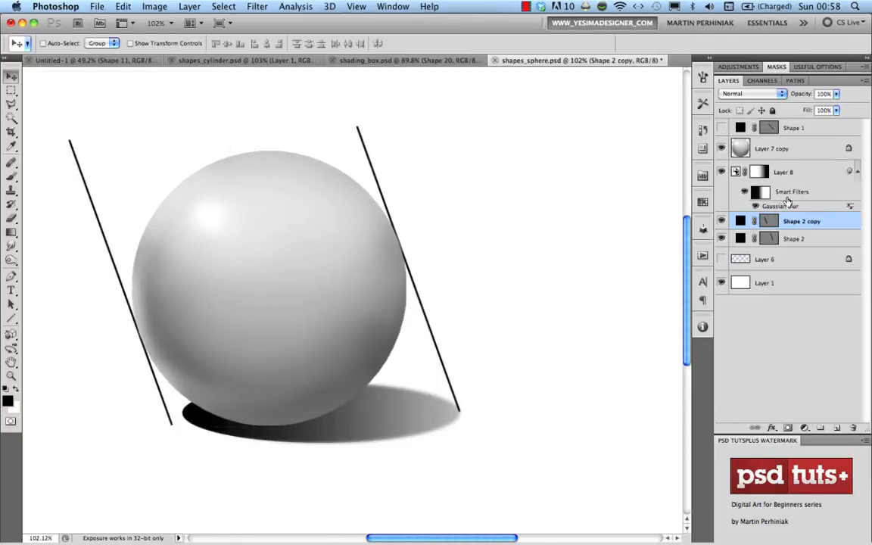
# Free-transform the cast shadow, stretching it left and down to meet the left line
pyautogui.click(749, 172)
pyautogui.press('super+t')
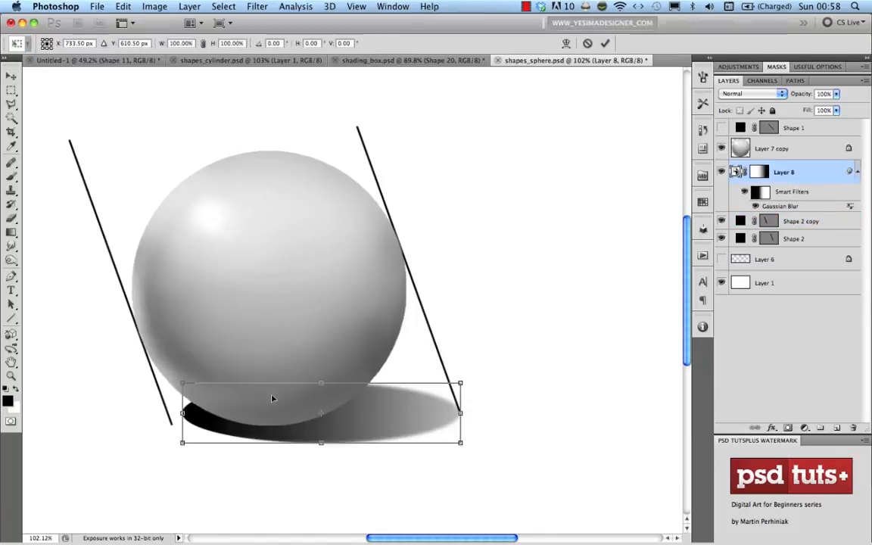
pyautogui.moveTo(182, 445); pyautogui.dragTo(167, 447)
pyautogui.moveTo(169, 448); pyautogui.dragTo(170, 448)
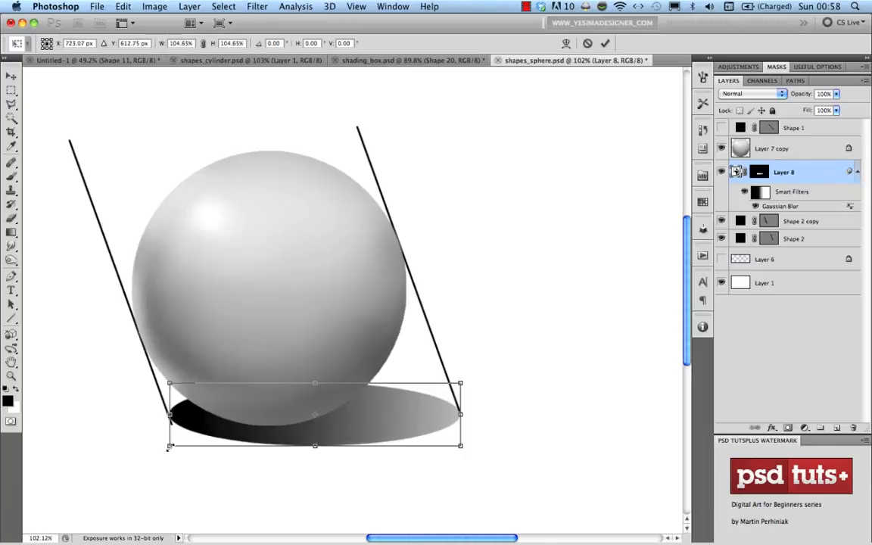
pyautogui.press('Return')
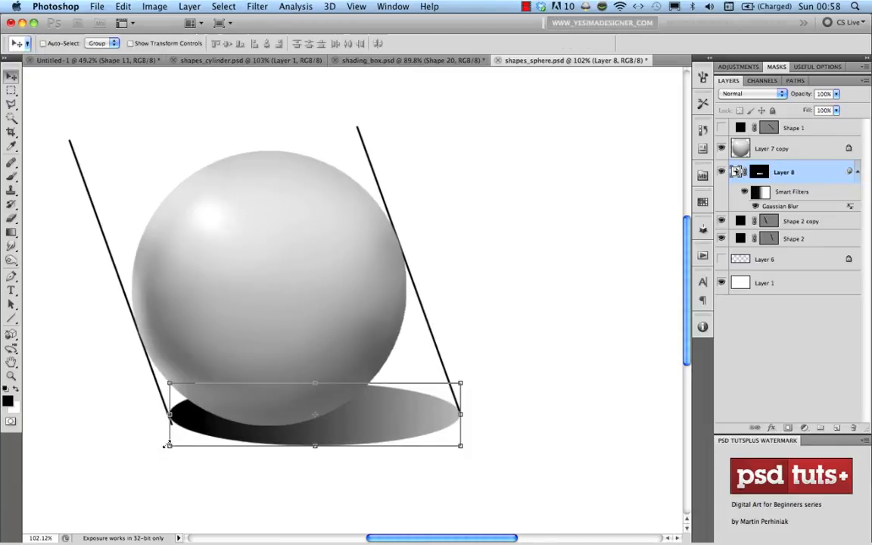
# Nudge the left slanted line into place and add a new layer with a 13 px brush for tangent marks
pyautogui.click(795, 224)
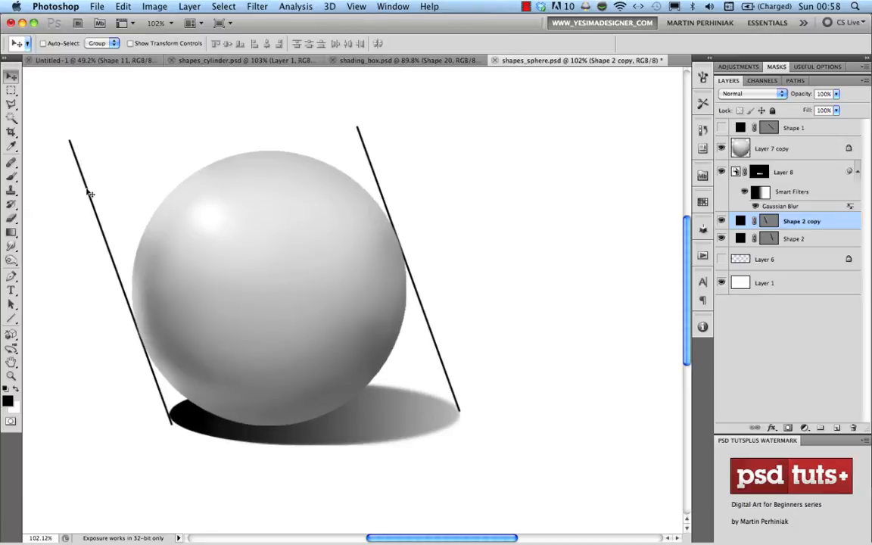
pyautogui.moveTo(88, 191); pyautogui.dragTo(84, 186)
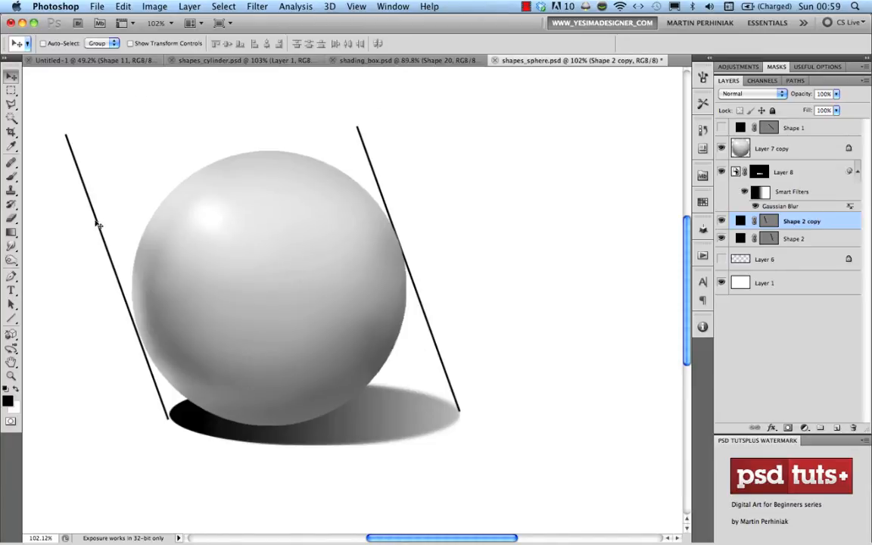
pyautogui.press('b')
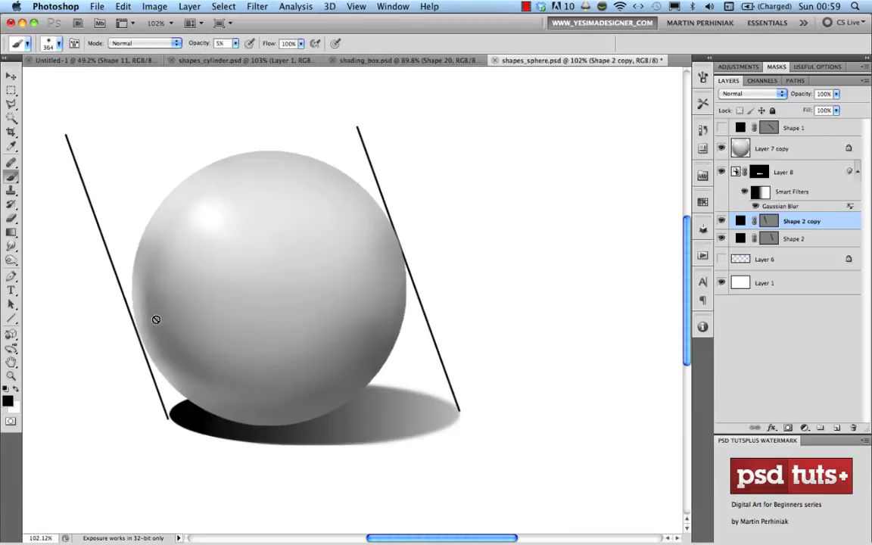
pyautogui.press('super+alt+shift+n')
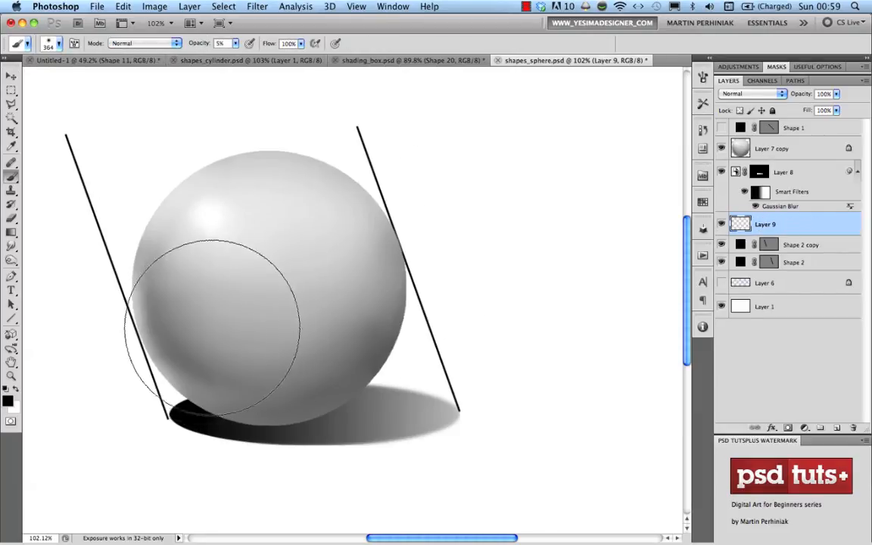
pyautogui.moveTo(241, 327); pyautogui.dragTo(129, 368)
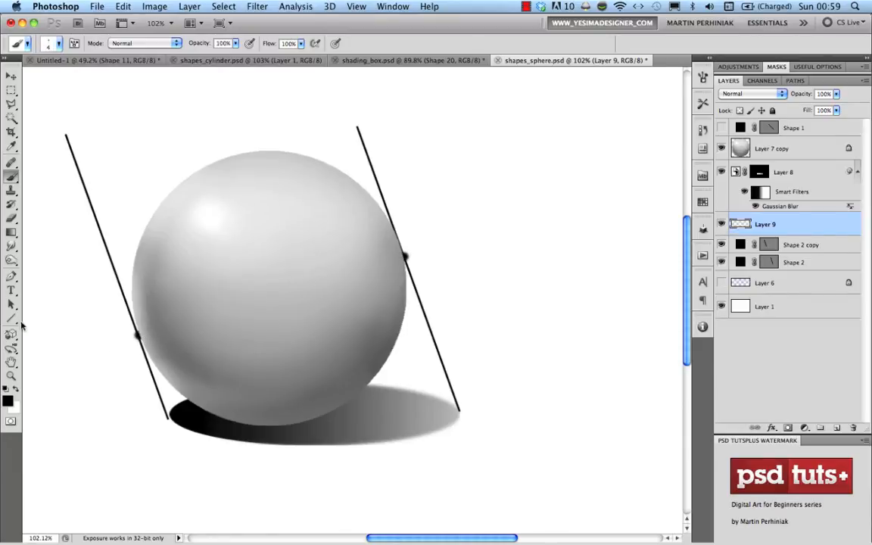
pyautogui.moveTo(12, 322); pyautogui.dragTo(34, 307)
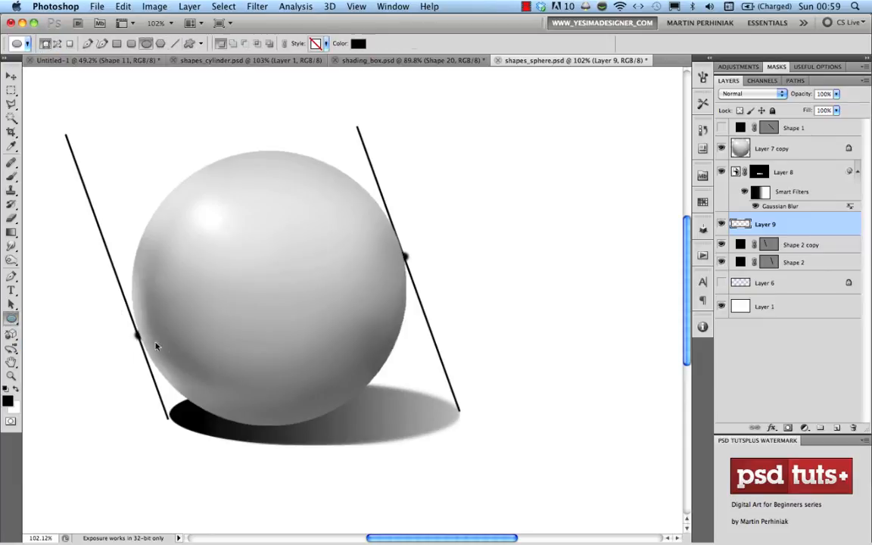
# Draw an ellipse across the sphere, then tilt and stretch it through both tangent dots
pyautogui.moveTo(368, 309); pyautogui.dragTo(403, 331)
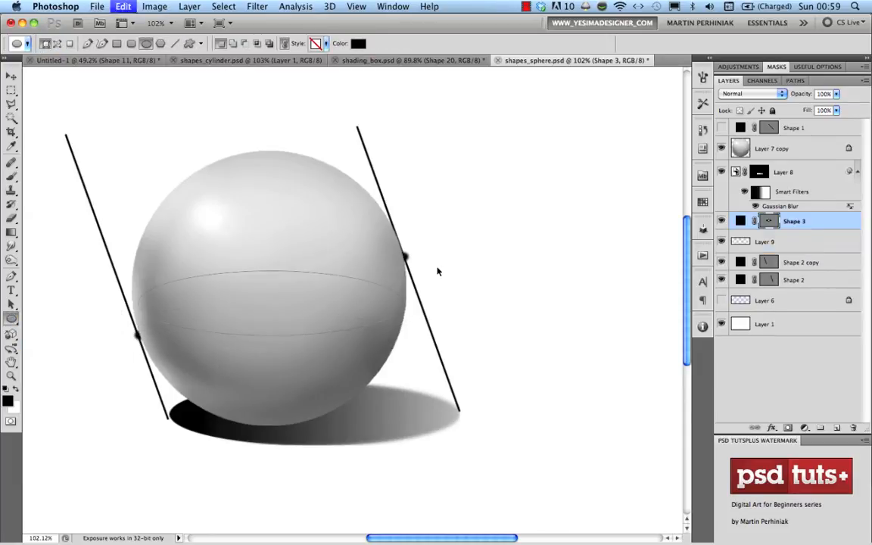
pyautogui.press('super+t')
pyautogui.moveTo(453, 259); pyautogui.dragTo(423, 219)
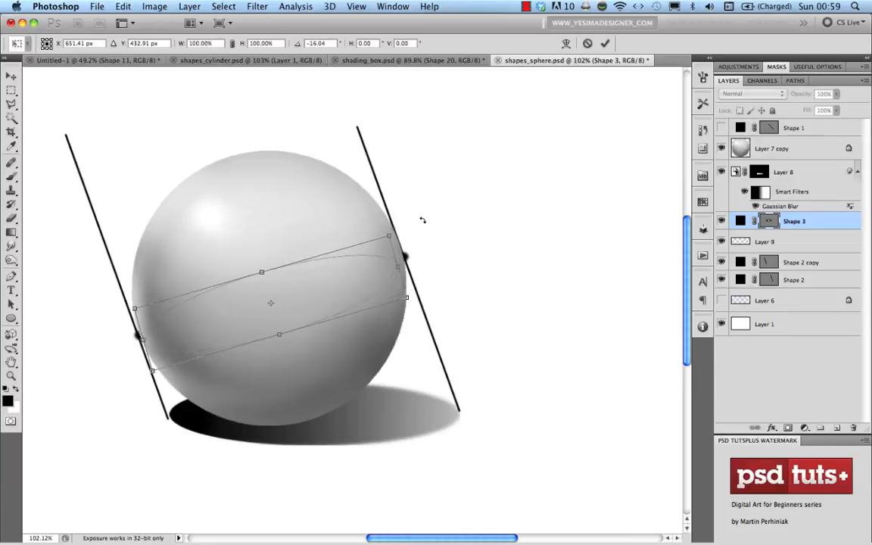
pyautogui.moveTo(378, 276); pyautogui.dragTo(376, 269)
pyautogui.moveTo(396, 263); pyautogui.dragTo(405, 259)
pyautogui.moveTo(264, 263); pyautogui.dragTo(263, 258)
pyautogui.moveTo(282, 326); pyautogui.dragTo(277, 331)
pyautogui.press('Return')
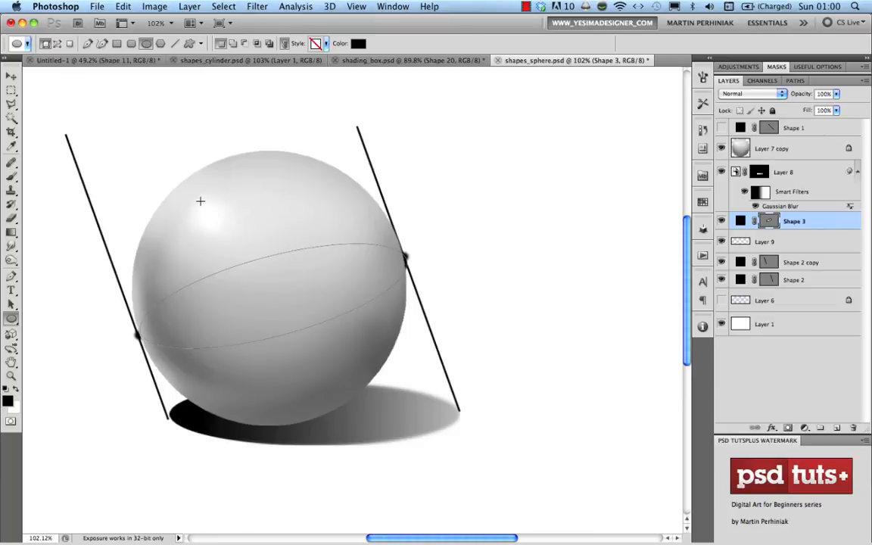
pyautogui.click(775, 148)
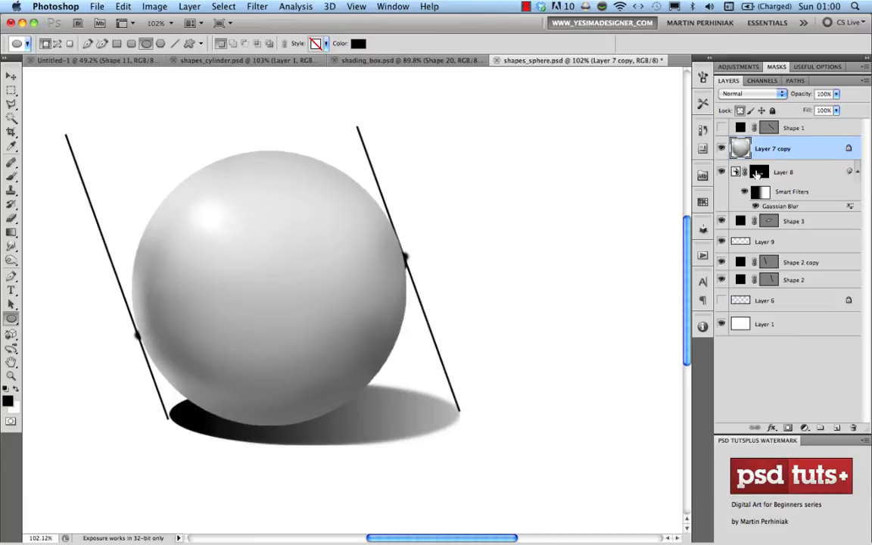
# Fill the Layer 7 copy sphere with flat light grey #cccccc
pyautogui.click(9, 401)
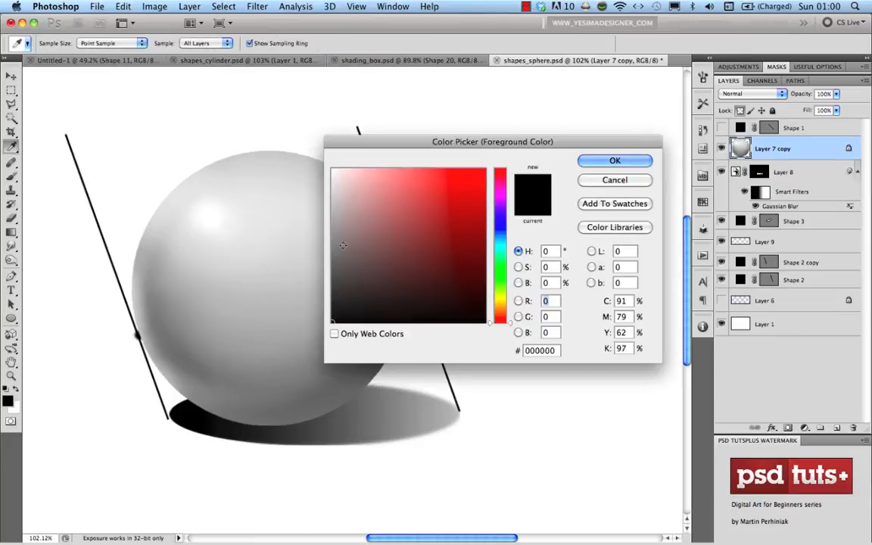
pyautogui.moveTo(351, 260); pyautogui.dragTo(304, 199)
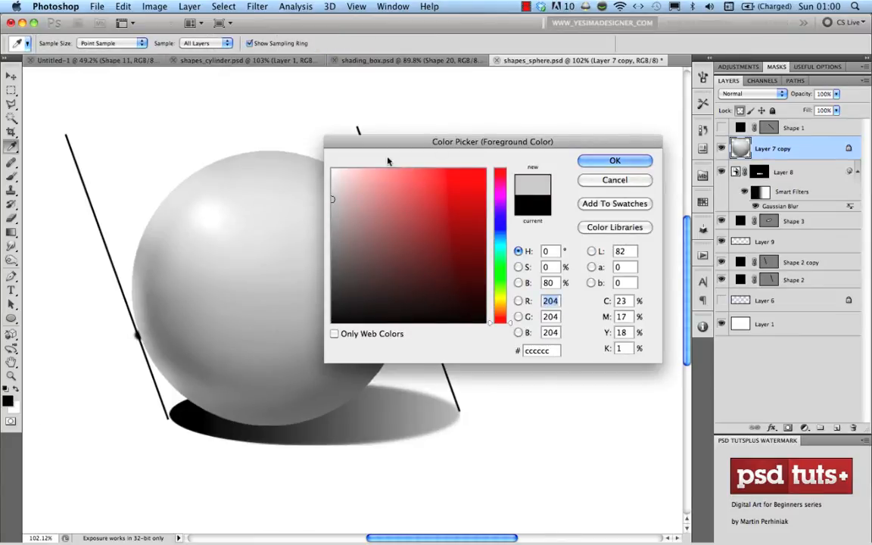
pyautogui.click(642, 161)
pyautogui.hotkey('alt', 'BackSpace')
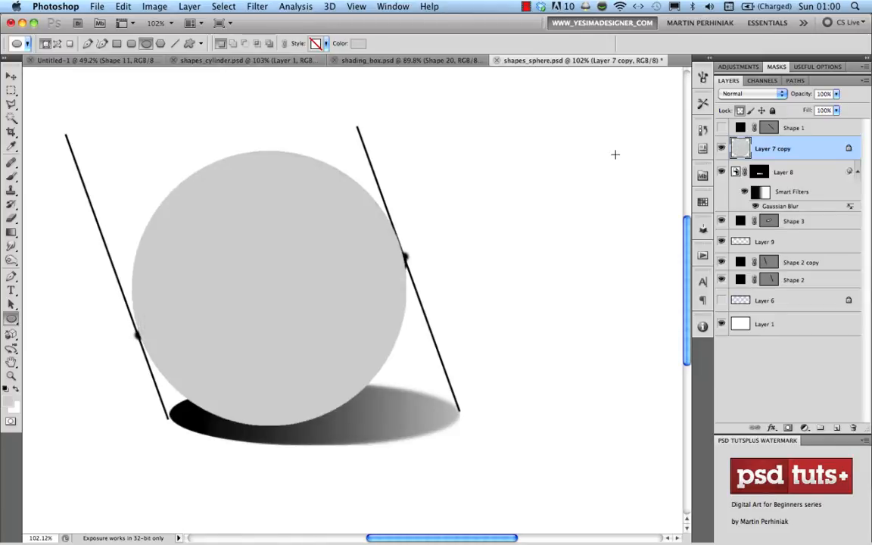
# Hide the slanted construction lines and add a new Layer 10 clipped to the sphere
pyautogui.moveTo(721, 221); pyautogui.dragTo(722, 281)
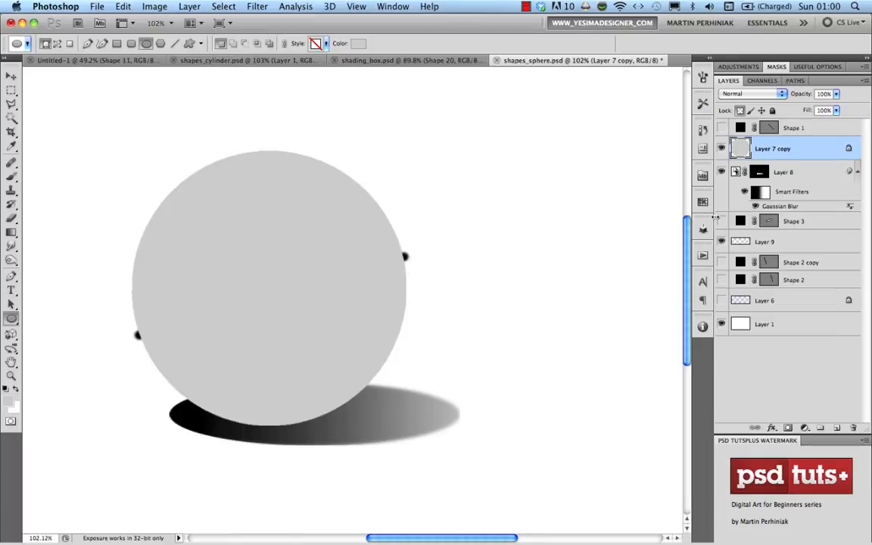
pyautogui.press('alt+shift+super+n')
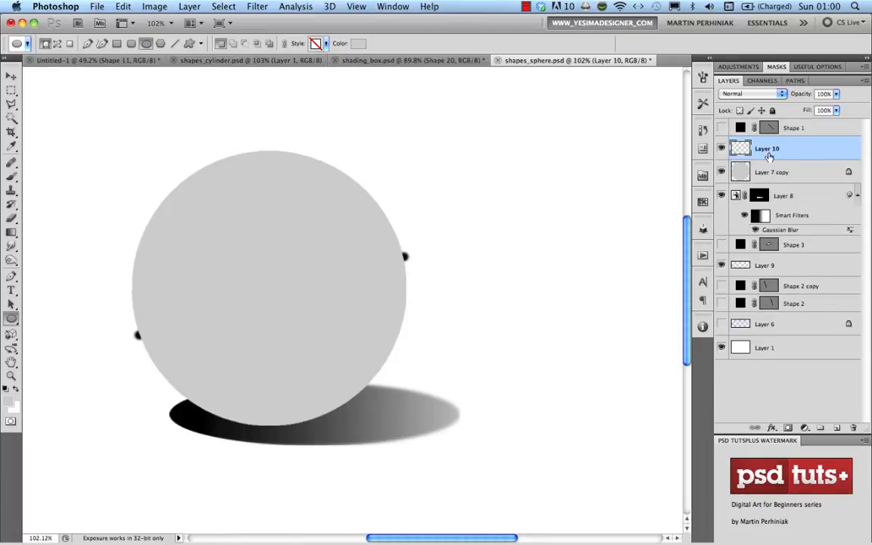
pyautogui.keyDown('alt'); pyautogui.click(781, 161); pyautogui.keyUp('alt')
pyautogui.press('b')
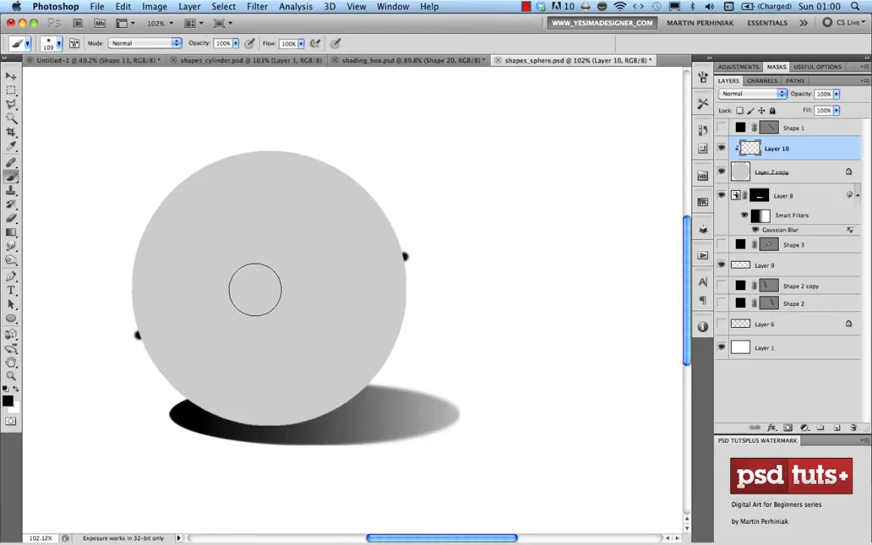
# At 5% brush opacity, haze soft shading along the sphere's left edge and lower band
pyautogui.press('0')
pyautogui.press('5')
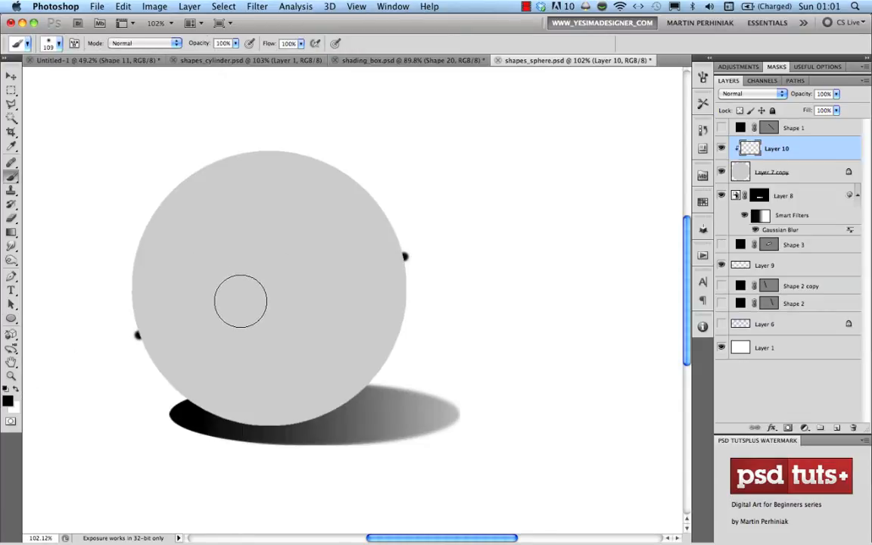
pyautogui.moveTo(203, 312); pyautogui.dragTo(215, 297)
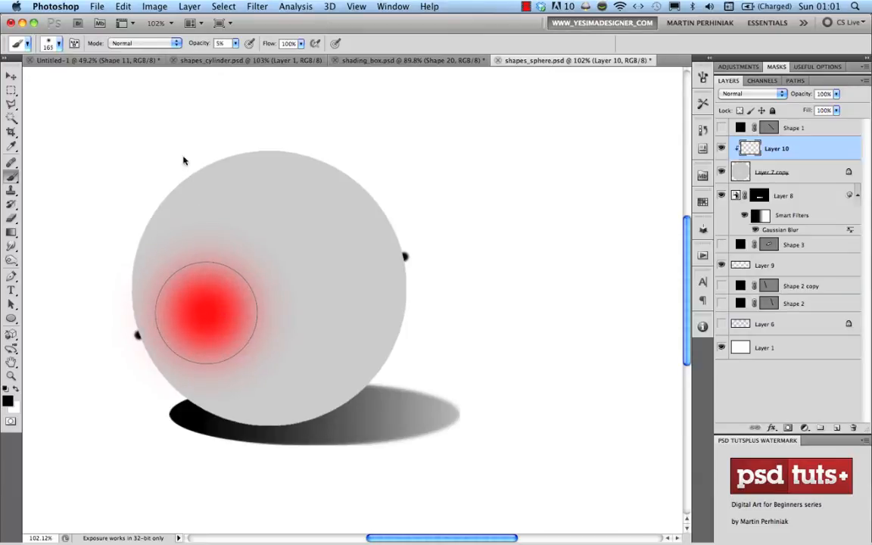
pyautogui.moveTo(183, 160); pyautogui.dragTo(184, 163)
pyautogui.moveTo(239, 301); pyautogui.dragTo(255, 300)
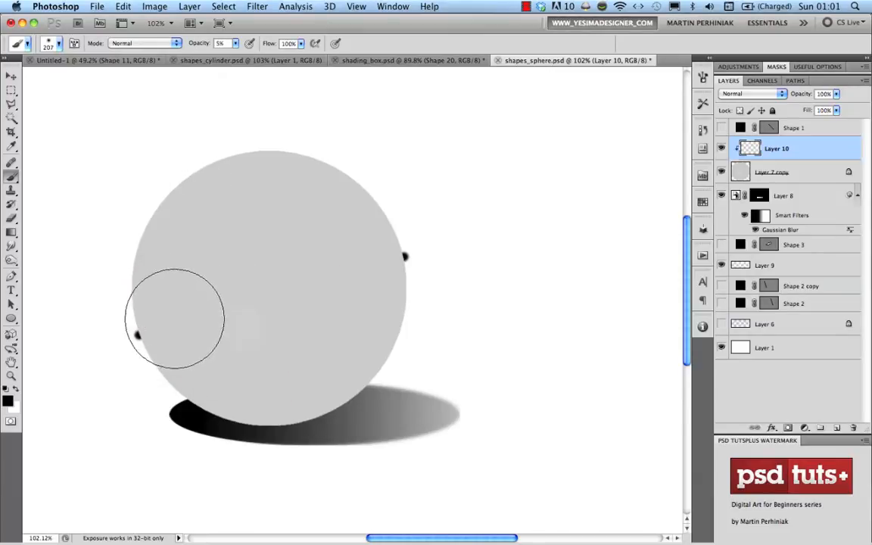
pyautogui.moveTo(175, 318)
pyautogui.mouseDown()
pyautogui.moveTo(150, 325)
pyautogui.moveTo(125, 289)
pyautogui.moveTo(176, 349)
pyautogui.moveTo(213, 357)
pyautogui.moveTo(309, 335)
pyautogui.moveTo(368, 294)
pyautogui.moveTo(385, 243)
pyautogui.moveTo(364, 294)
pyautogui.moveTo(265, 345)
pyautogui.moveTo(198, 339)
pyautogui.moveTo(165, 273)
pyautogui.mouseUp()
pyautogui.moveTo(221, 303); pyautogui.dragTo(202, 309)
pyautogui.moveTo(130, 289)
pyautogui.mouseDown()
pyautogui.moveTo(161, 339)
pyautogui.moveTo(223, 351)
pyautogui.moveTo(292, 334)
pyautogui.moveTo(347, 305)
pyautogui.moveTo(382, 234)
pyautogui.moveTo(378, 267)
pyautogui.moveTo(315, 338)
pyautogui.moveTo(215, 351)
pyautogui.moveTo(148, 307)
pyautogui.moveTo(238, 351)
pyautogui.moveTo(381, 279)
pyautogui.moveTo(386, 192)
pyautogui.mouseUp()
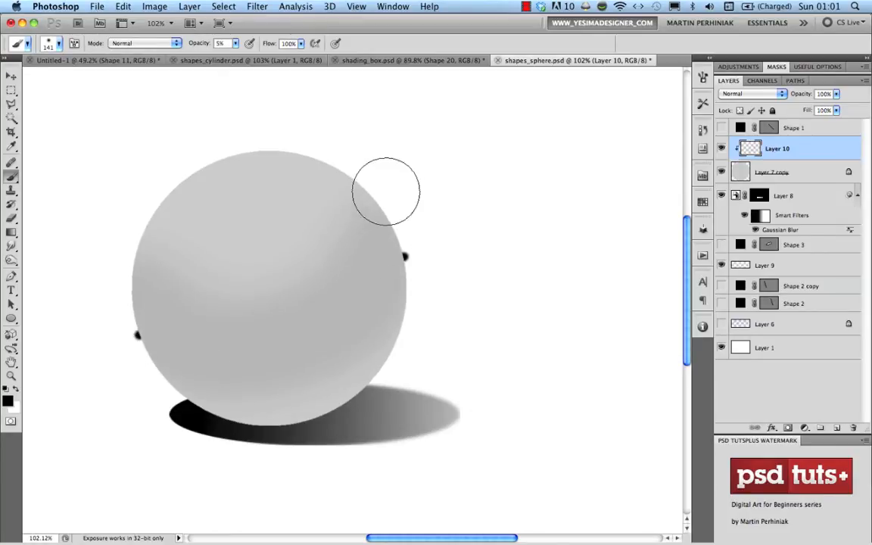
pyautogui.moveTo(205, 341)
pyautogui.mouseDown()
pyautogui.moveTo(193, 347)
pyautogui.moveTo(335, 335)
pyautogui.moveTo(398, 234)
pyautogui.moveTo(121, 275)
pyautogui.moveTo(182, 342)
pyautogui.moveTo(384, 276)
pyautogui.moveTo(164, 318)
pyautogui.moveTo(115, 293)
pyautogui.mouseUp()
pyautogui.moveTo(130, 332); pyautogui.dragTo(168, 347)
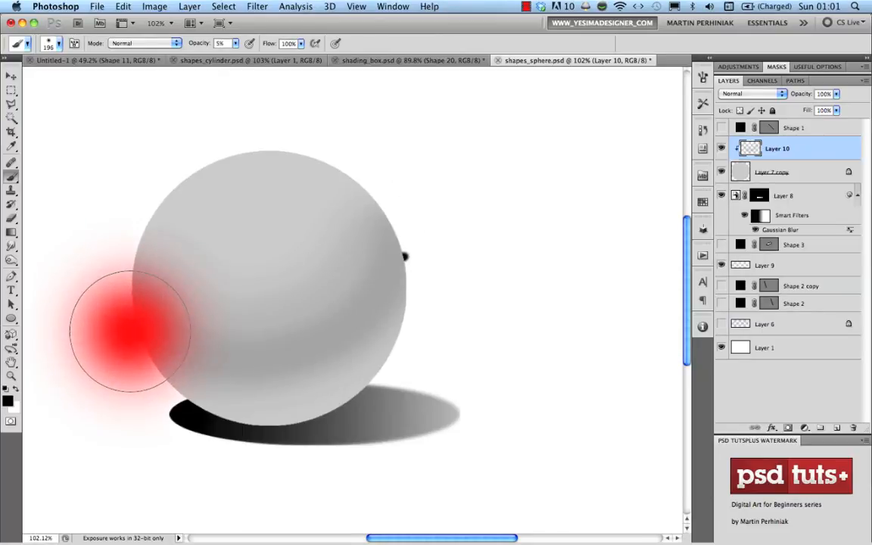
pyautogui.moveTo(127, 284)
pyautogui.mouseDown()
pyautogui.moveTo(143, 284)
pyautogui.moveTo(144, 257)
pyautogui.moveTo(131, 254)
pyautogui.mouseUp()
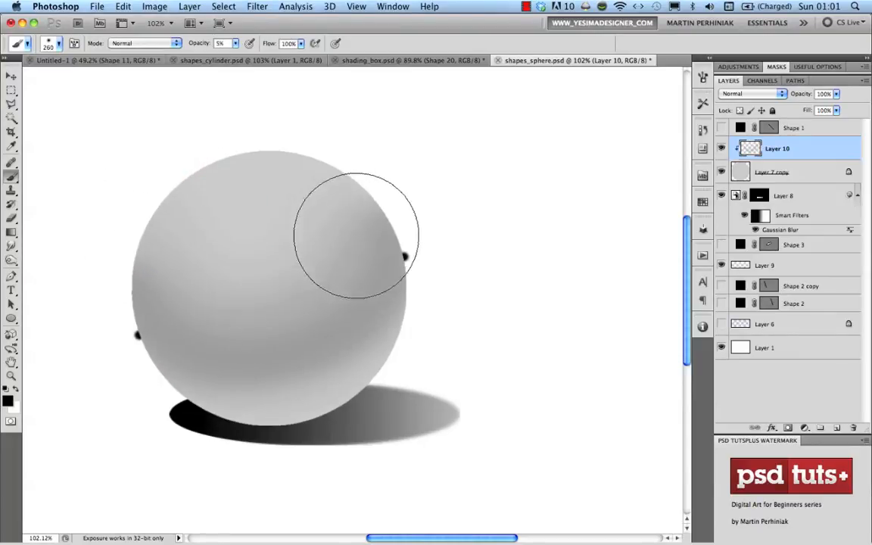
pyautogui.moveTo(275, 292); pyautogui.dragTo(228, 301)
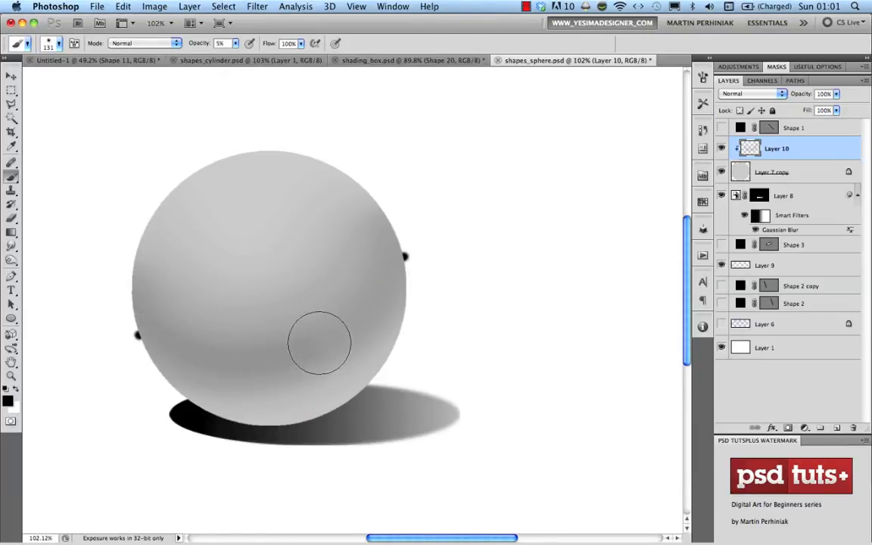
# Deepen the shading on the sphere's right side and along its lower band and rim
pyautogui.moveTo(319, 344); pyautogui.dragTo(393, 258)
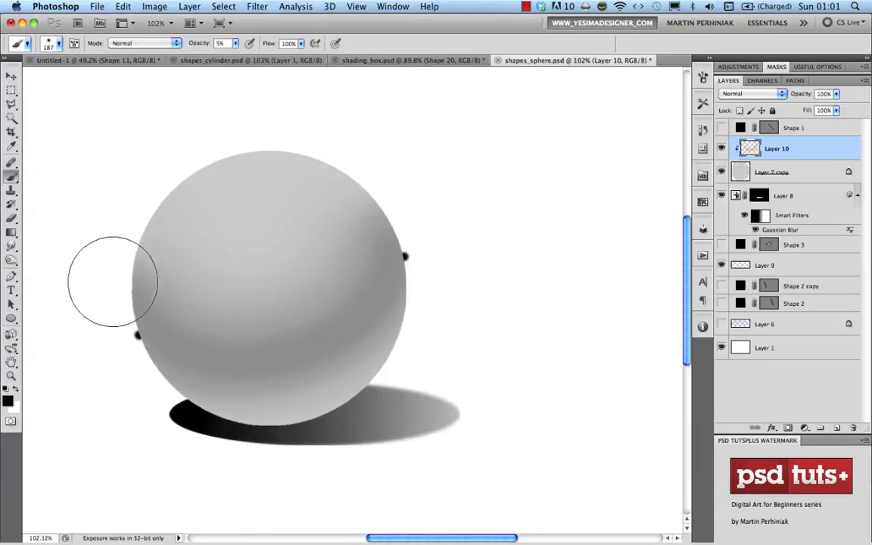
pyautogui.moveTo(113, 281); pyautogui.dragTo(129, 288)
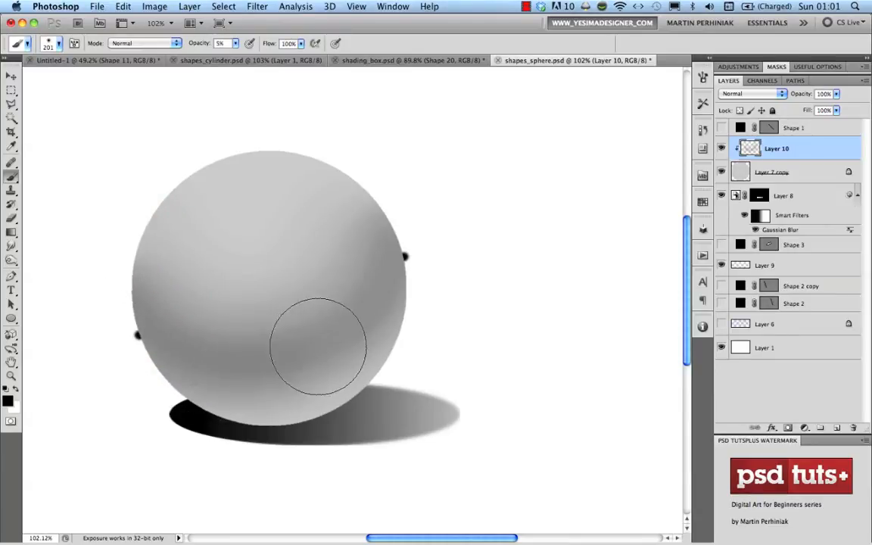
pyautogui.moveTo(165, 314)
pyautogui.mouseDown()
pyautogui.moveTo(129, 318)
pyautogui.moveTo(119, 299)
pyautogui.mouseUp()
pyautogui.moveTo(154, 345)
pyautogui.mouseDown()
pyautogui.moveTo(279, 352)
pyautogui.moveTo(335, 327)
pyautogui.moveTo(376, 281)
pyautogui.moveTo(405, 212)
pyautogui.mouseUp()
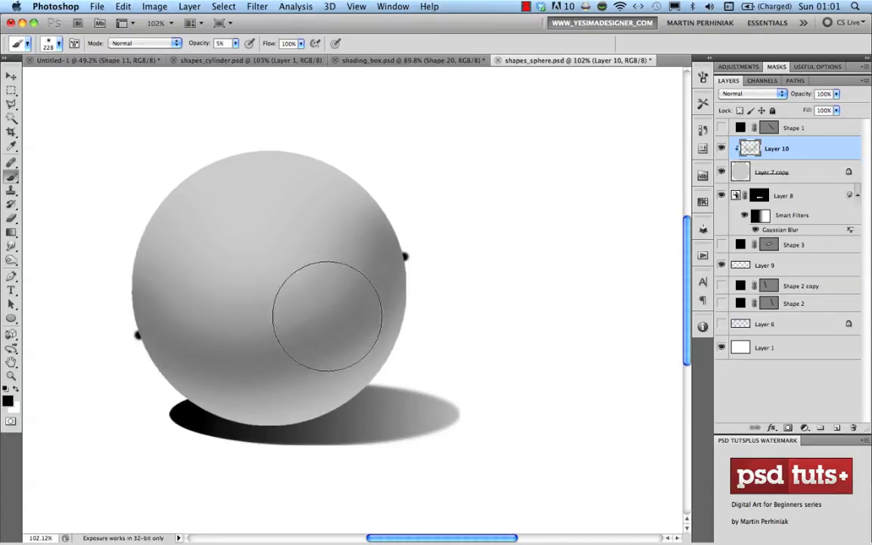
pyautogui.moveTo(154, 383)
pyautogui.mouseDown()
pyautogui.moveTo(219, 419)
pyautogui.moveTo(281, 417)
pyautogui.moveTo(331, 403)
pyautogui.moveTo(367, 371)
pyautogui.mouseUp()
pyautogui.moveTo(321, 419); pyautogui.dragTo(284, 419)
pyautogui.moveTo(204, 401)
pyautogui.mouseDown()
pyautogui.moveTo(274, 415)
pyautogui.moveTo(355, 394)
pyautogui.moveTo(394, 352)
pyautogui.moveTo(371, 370)
pyautogui.moveTo(252, 412)
pyautogui.moveTo(171, 389)
pyautogui.moveTo(196, 403)
pyautogui.moveTo(310, 409)
pyautogui.mouseUp()
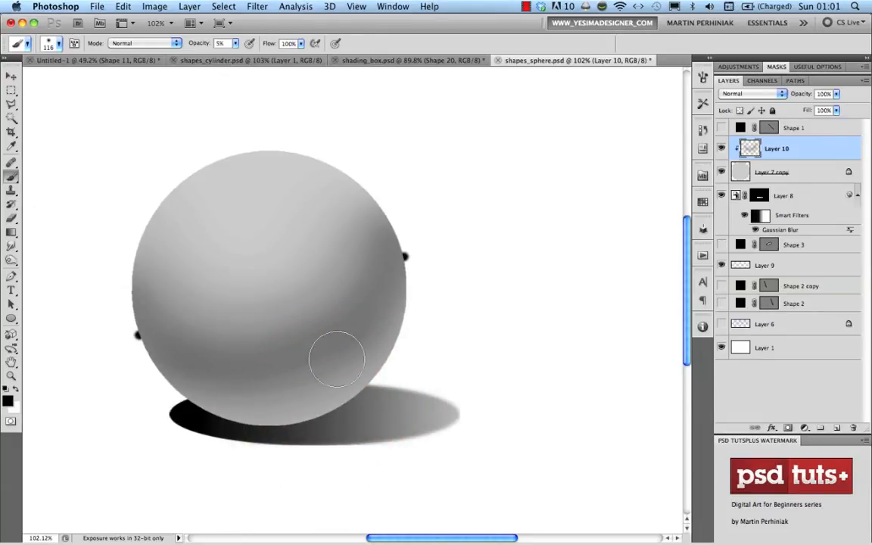
pyautogui.moveTo(127, 415); pyautogui.dragTo(150, 425)
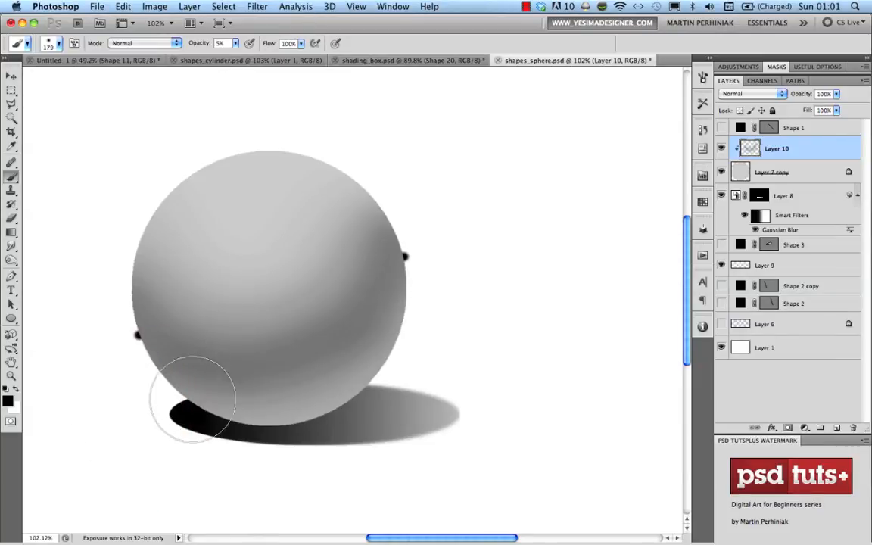
pyautogui.moveTo(192, 398)
pyautogui.mouseDown()
pyautogui.moveTo(333, 395)
pyautogui.moveTo(377, 359)
pyautogui.moveTo(325, 404)
pyautogui.moveTo(174, 396)
pyautogui.moveTo(238, 416)
pyautogui.moveTo(380, 390)
pyautogui.moveTo(396, 345)
pyautogui.moveTo(219, 404)
pyautogui.moveTo(144, 398)
pyautogui.mouseUp()
pyautogui.moveTo(202, 414); pyautogui.dragTo(181, 420)
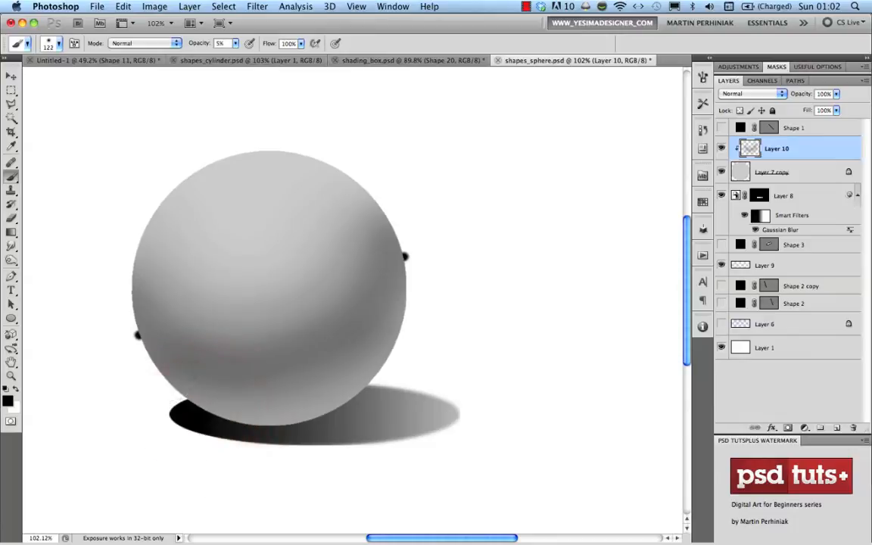
pyautogui.moveTo(166, 371); pyautogui.dragTo(175, 380)
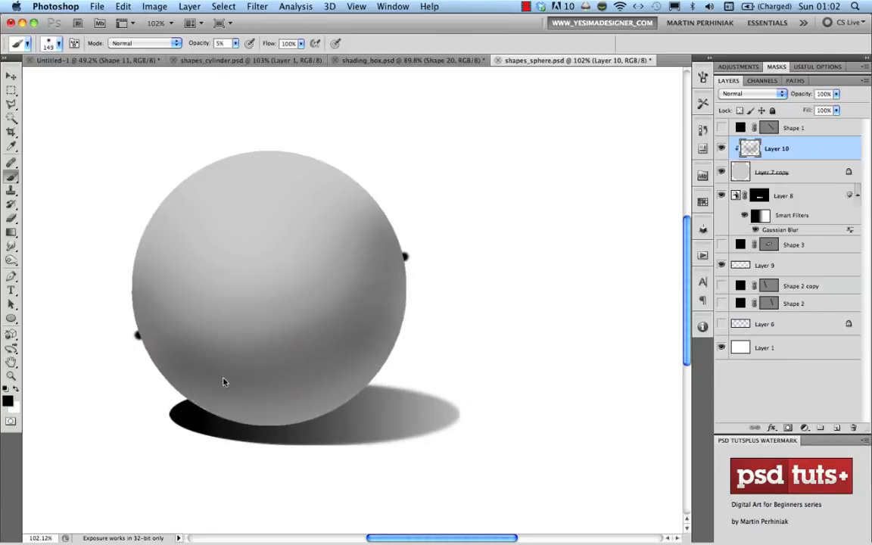
# Resize the soft brush to about 208, 117, then 152 to refine the sphere's shading
pyautogui.moveTo(223, 382); pyautogui.dragTo(247, 383)
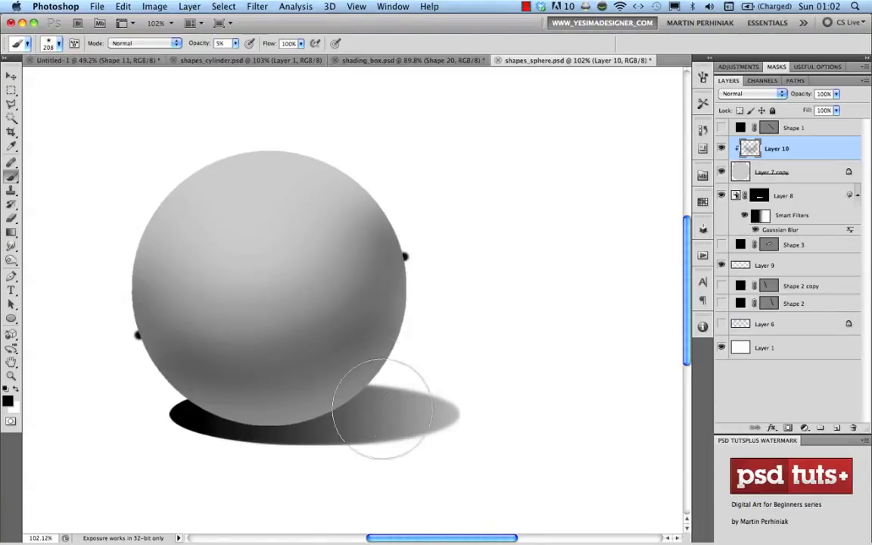
pyautogui.moveTo(376, 370)
pyautogui.mouseDown()
pyautogui.moveTo(374, 383)
pyautogui.moveTo(363, 383)
pyautogui.mouseUp()
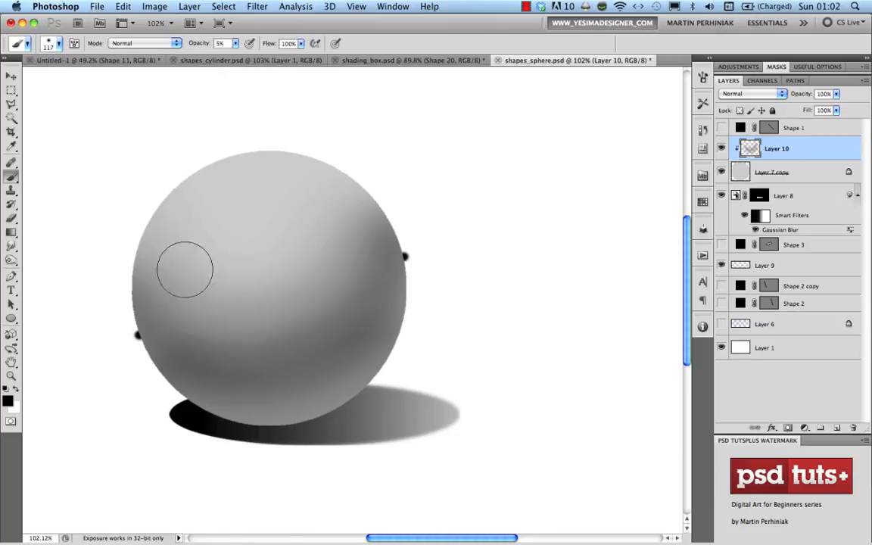
pyautogui.moveTo(212, 226)
pyautogui.mouseDown()
pyautogui.moveTo(227, 232)
pyautogui.moveTo(217, 217)
pyautogui.mouseUp()
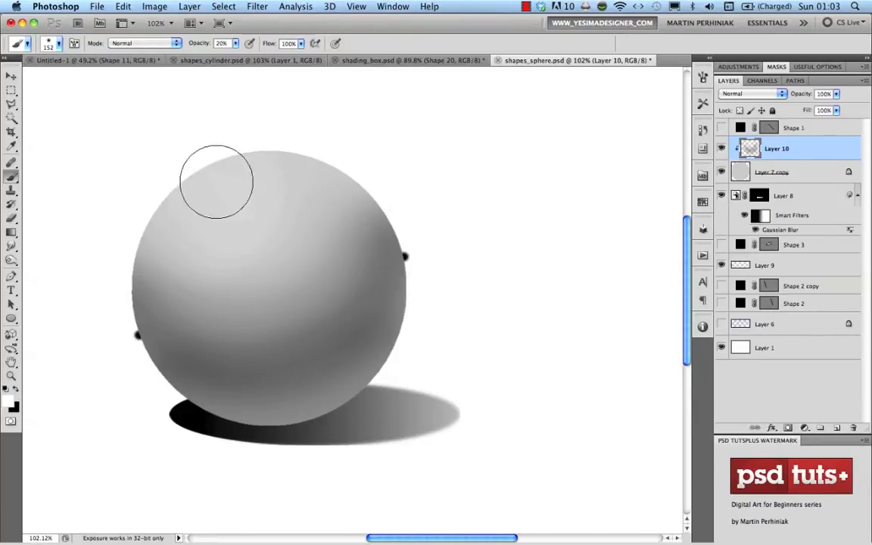
# Paint a small white highlight on the sphere's upper left at 20% opacity with a brush of about 33
pyautogui.press('2')
pyautogui.moveTo(221, 202)
pyautogui.mouseDown()
pyautogui.moveTo(245, 199)
pyautogui.moveTo(204, 205)
pyautogui.moveTo(253, 238)
pyautogui.moveTo(190, 226)
pyautogui.moveTo(203, 201)
pyautogui.mouseUp()
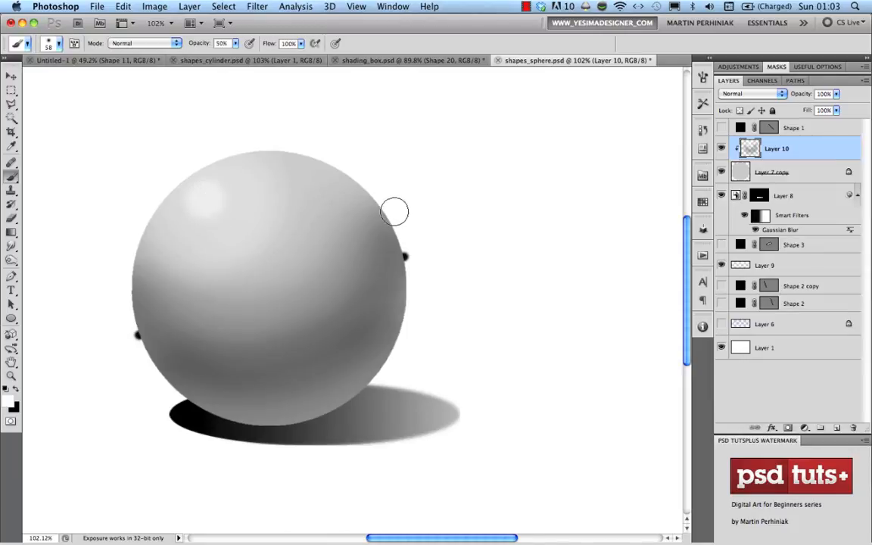
pyautogui.press('super+z')
pyautogui.moveTo(209, 200); pyautogui.dragTo(200, 202)
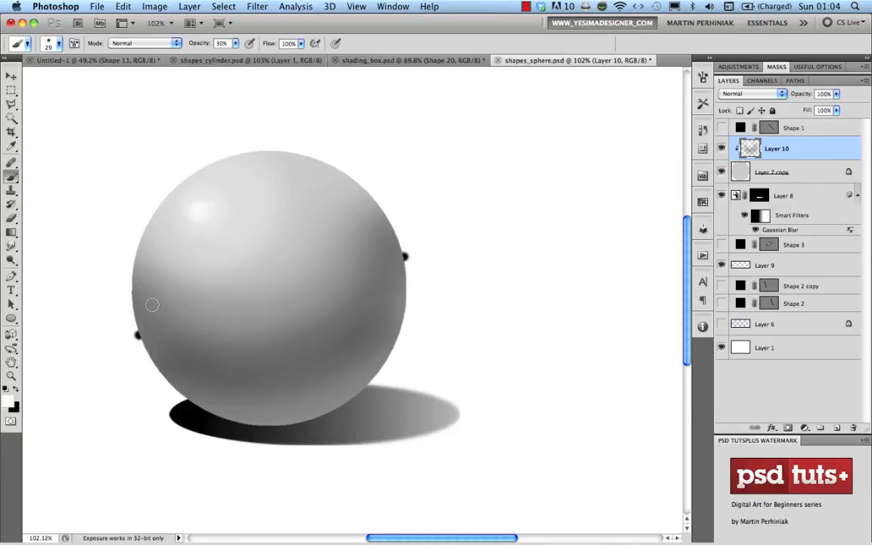
pyautogui.click(802, 197)
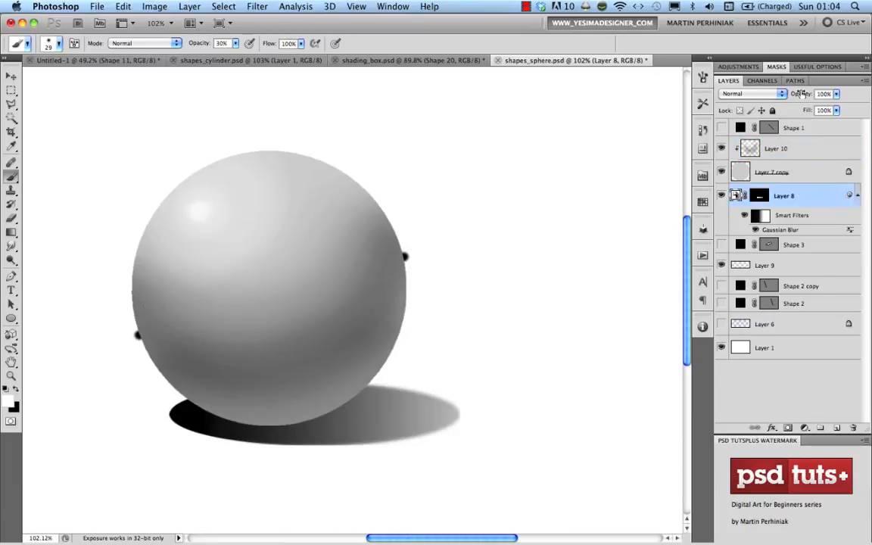
# Set Layer 8's opacity to 75% so the cast shadow turns a lighter grey
pyautogui.moveTo(788, 93); pyautogui.dragTo(783, 93)
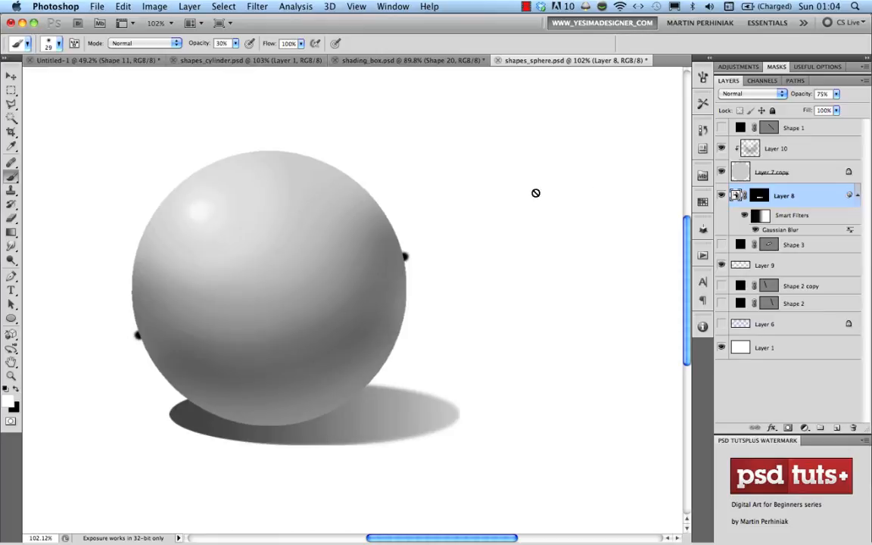
pyautogui.moveTo(199, 221)
pyautogui.mouseDown()
pyautogui.moveTo(205, 210)
pyautogui.moveTo(182, 237)
pyautogui.mouseUp()
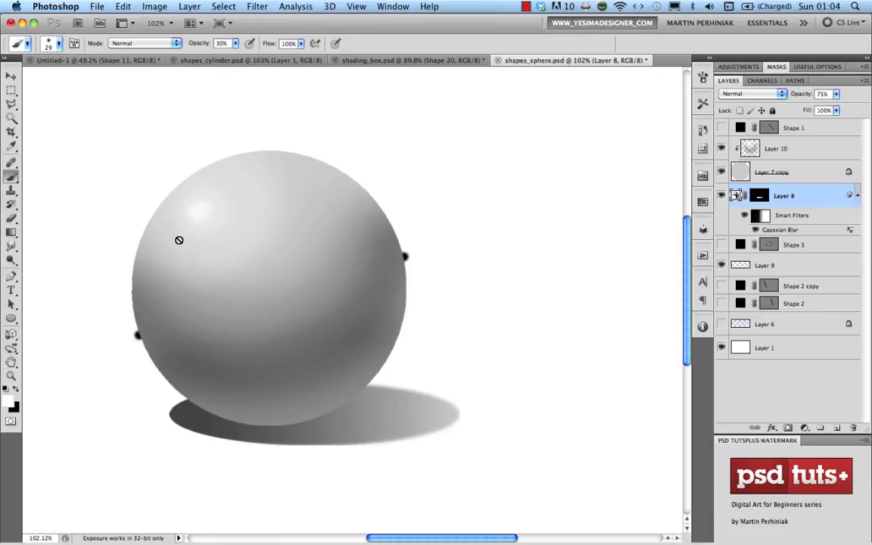